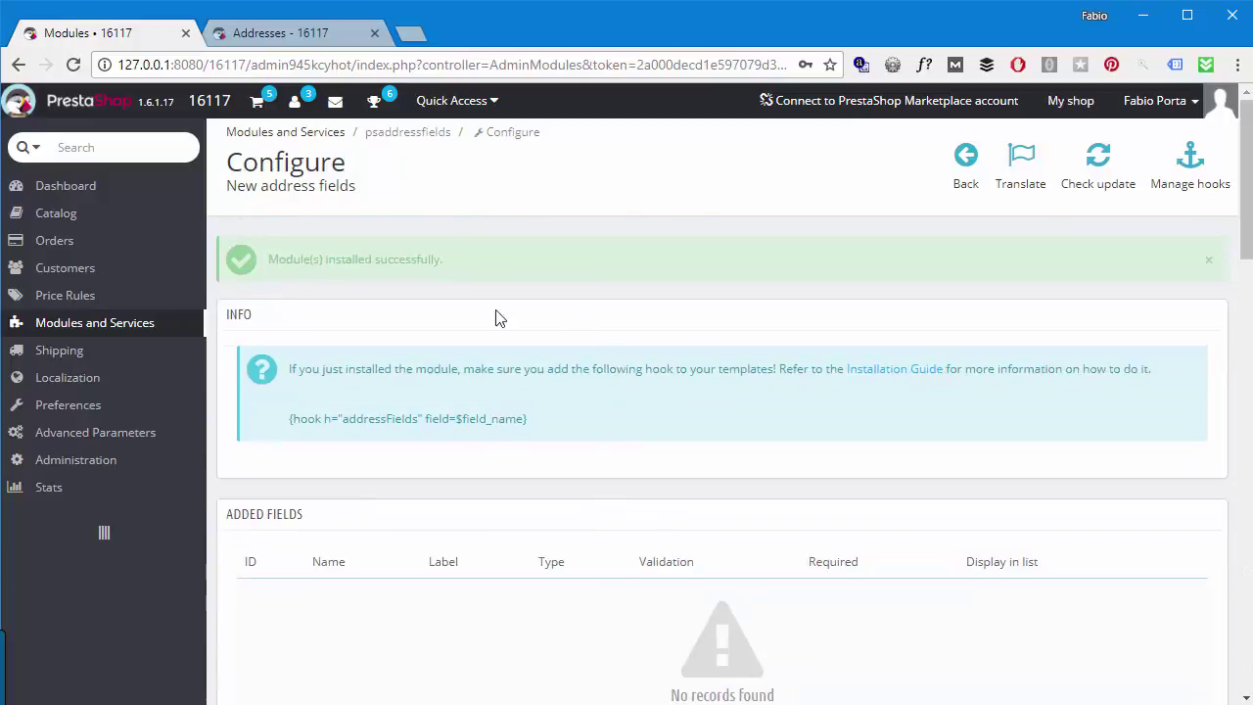
drag(290, 369, 736, 428)
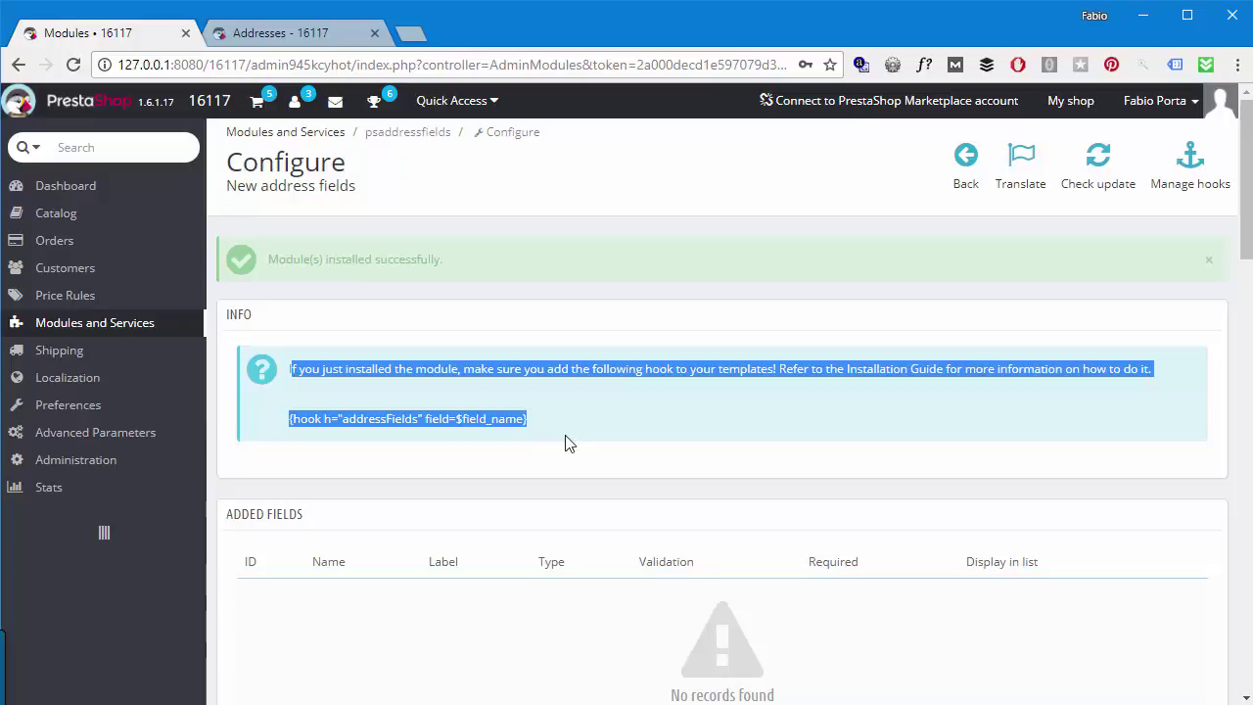
click(593, 427)
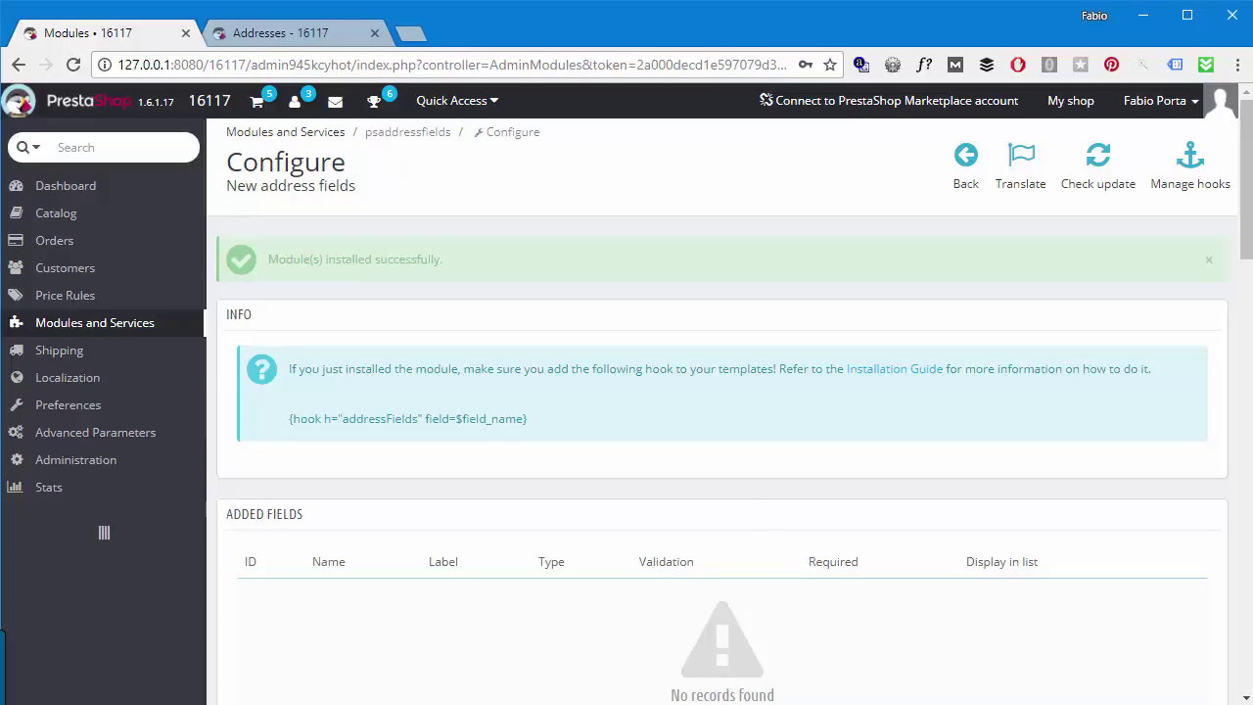
Navigate File Explorer into the shop's themes\default-bootstrap folder.
key(alt+Tab)
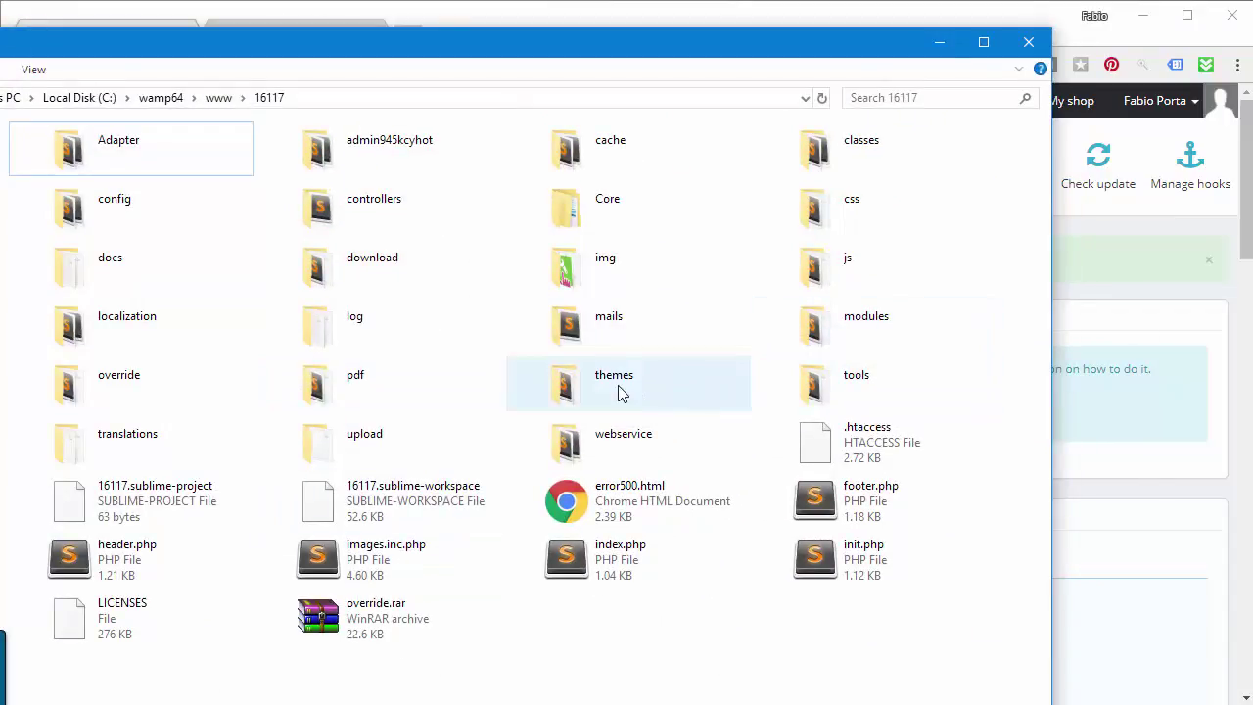
double_click(617, 387)
double_click(121, 156)
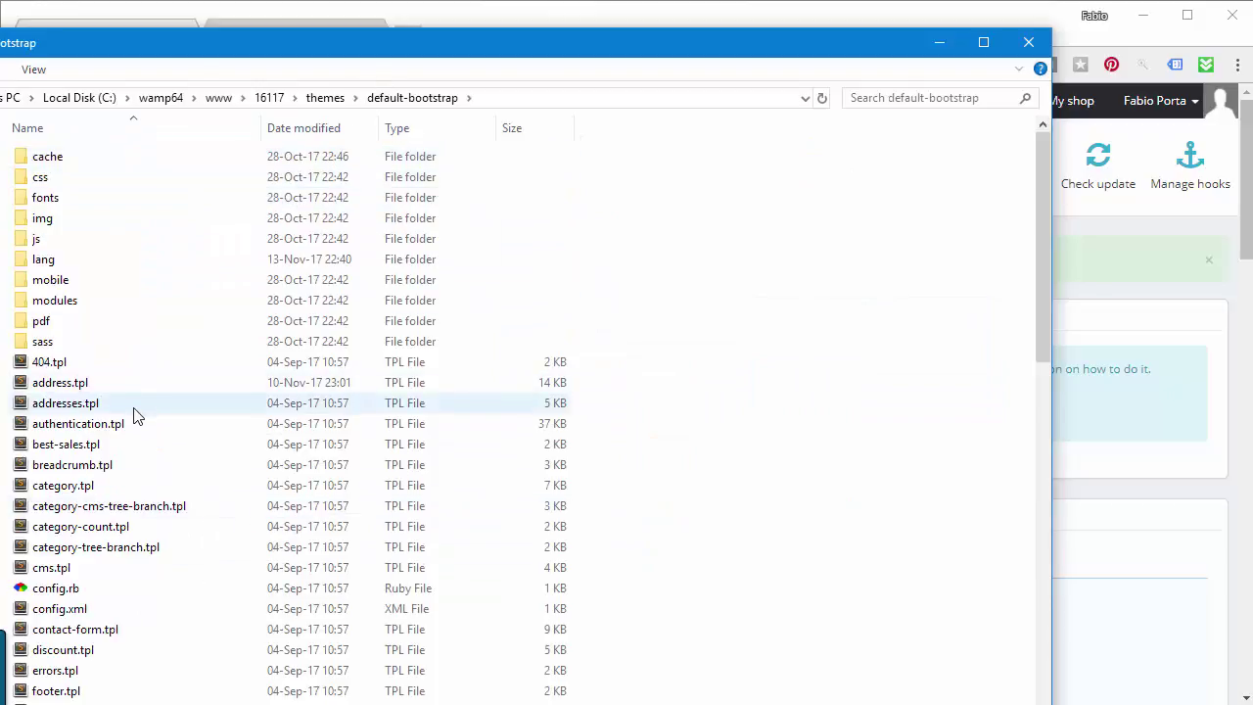
Open address.tpl and inspect the addressFields hook on line 51 inside the $ordered_adr_fields foreach.
double_click(69, 384)
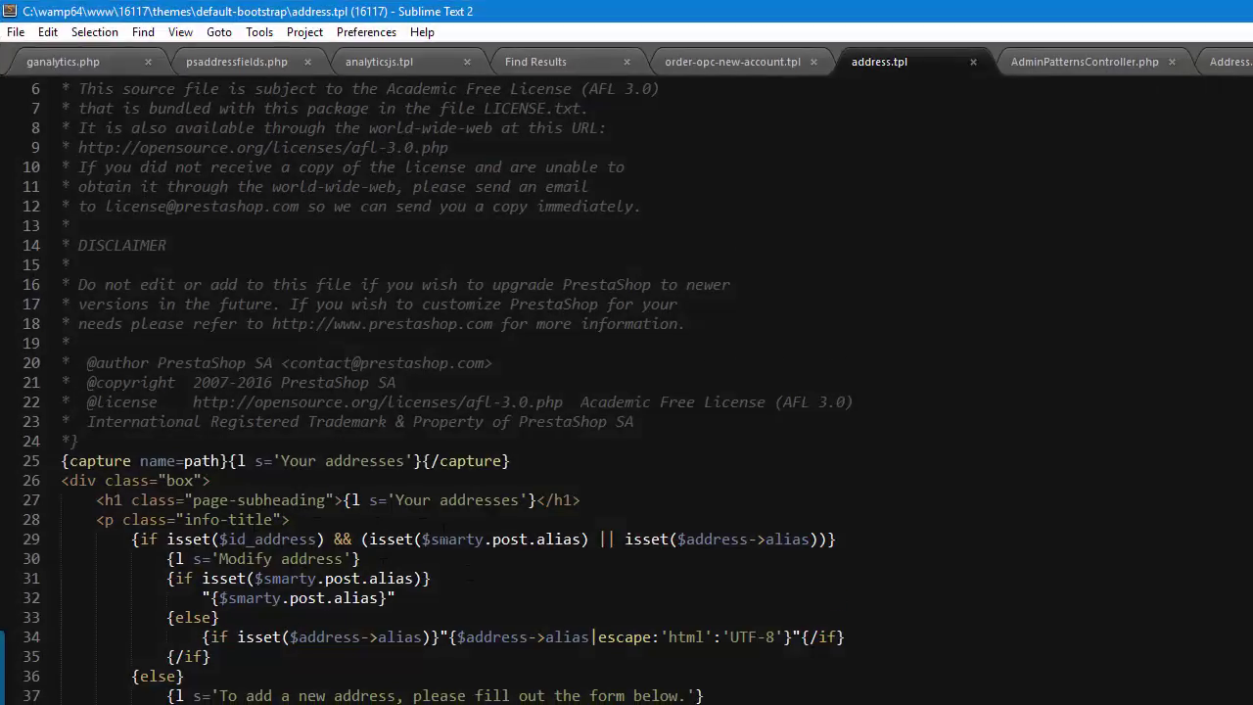
scroll(372, 502, down, 5)
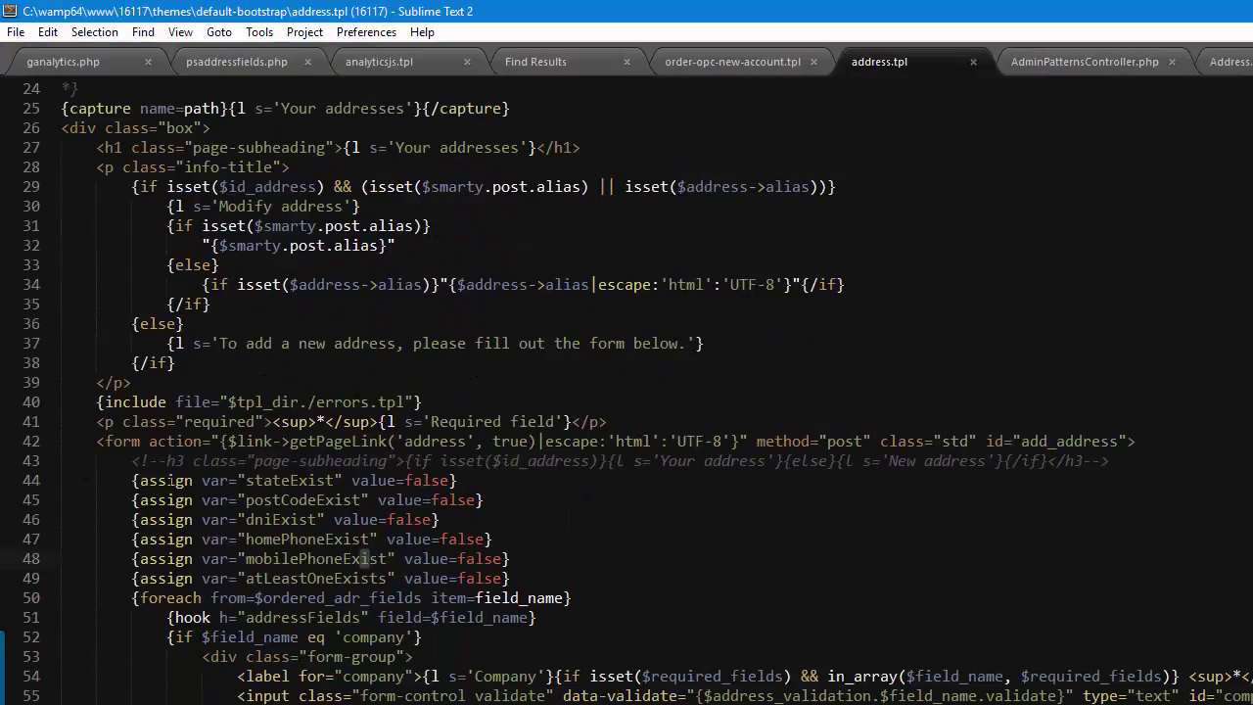
drag(167, 618, 536, 617)
scroll(497, 530, down, 2)
scroll(637, 392, down, 1)
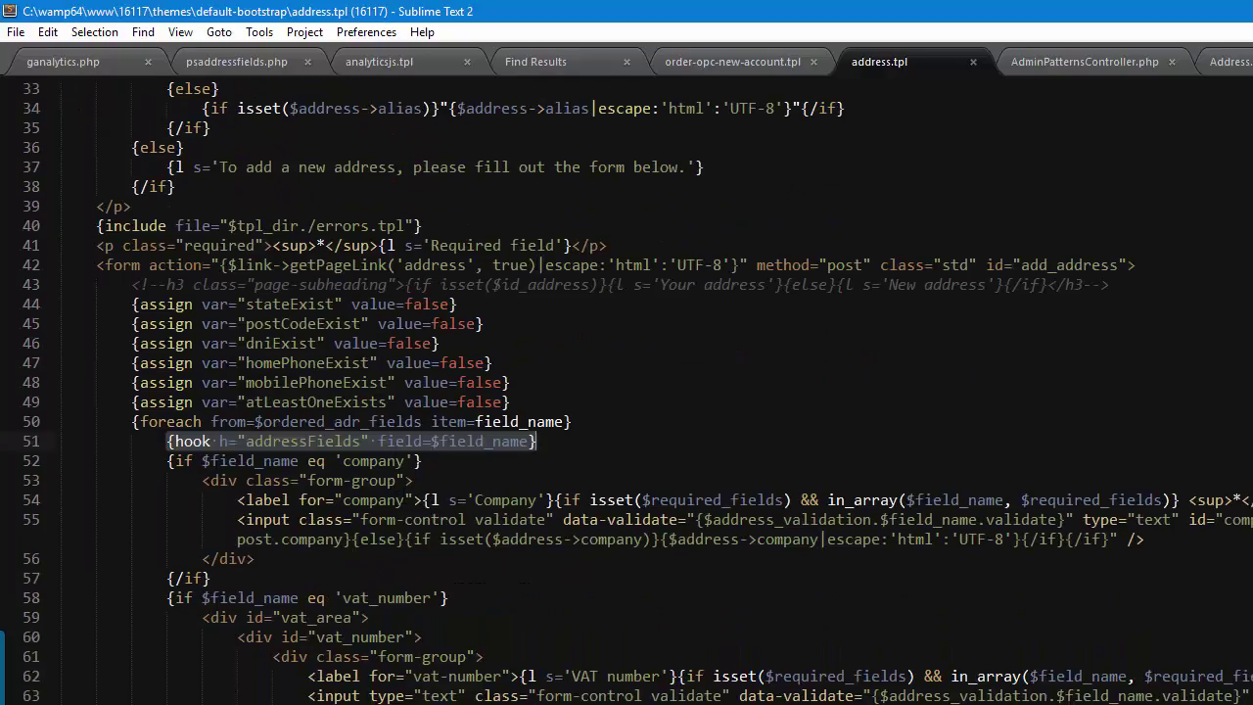
click(199, 448)
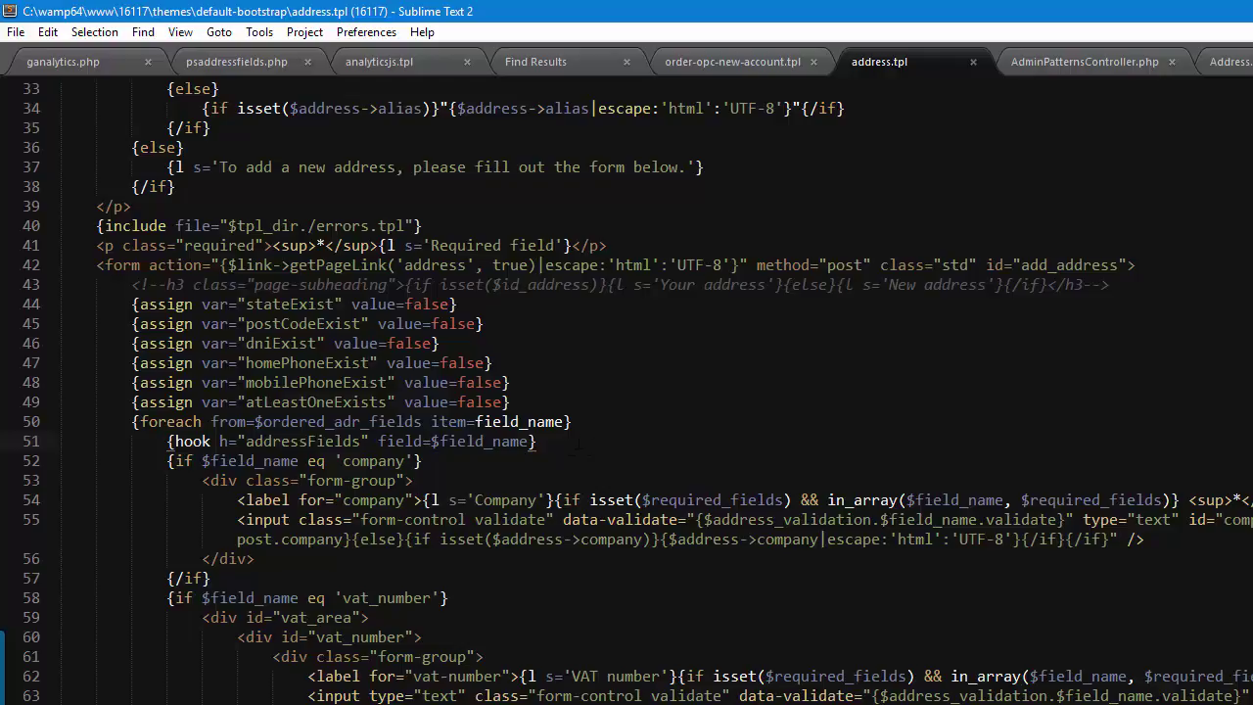
drag(581, 443, 164, 442)
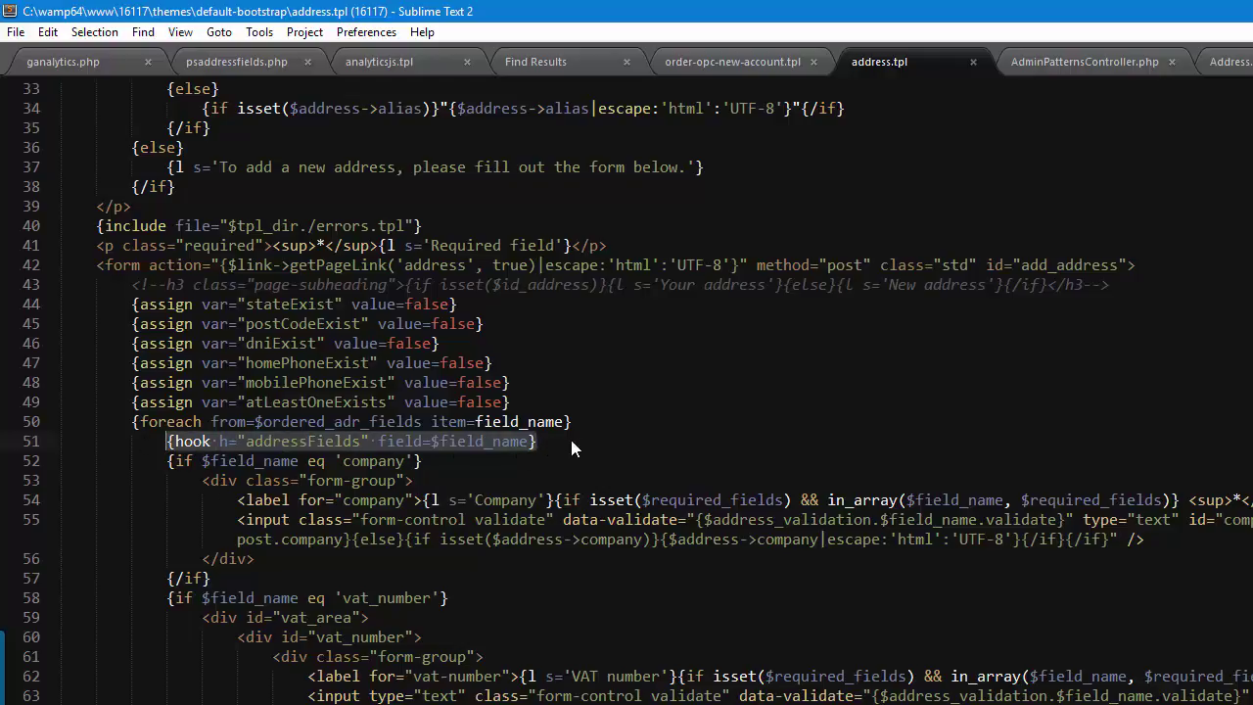
drag(134, 422, 572, 422)
click(294, 422)
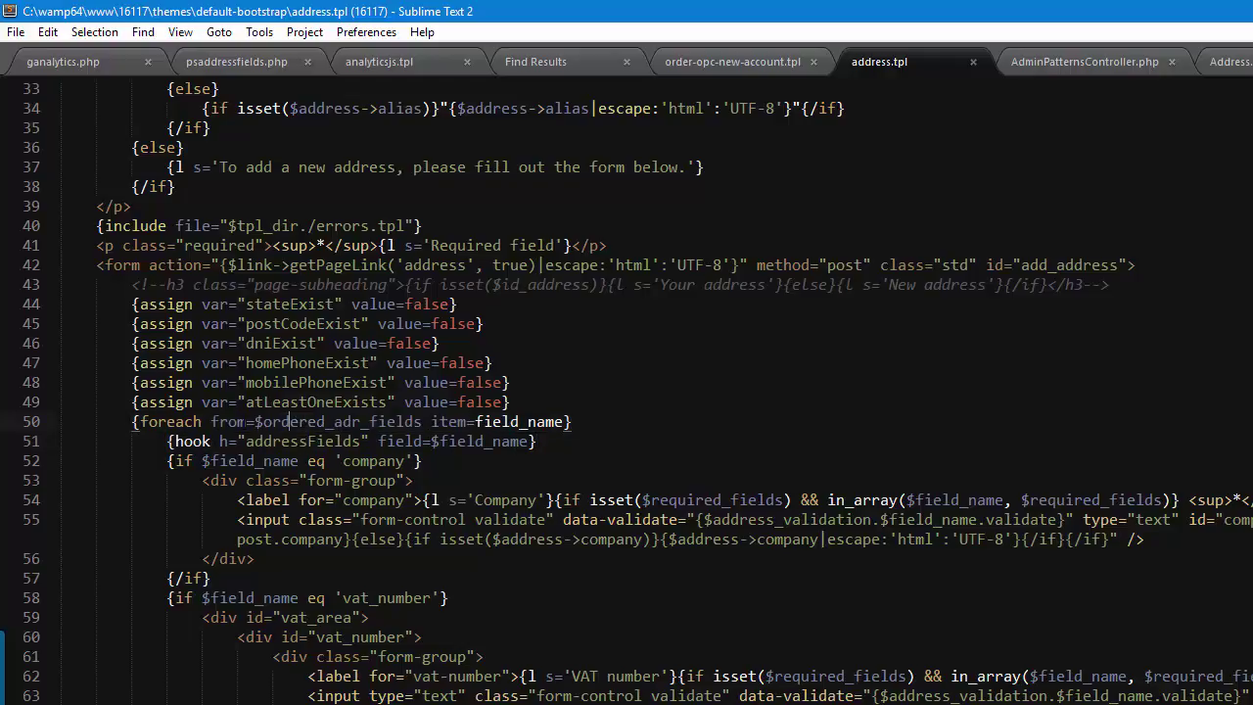
drag(289, 426, 384, 422)
click(397, 427)
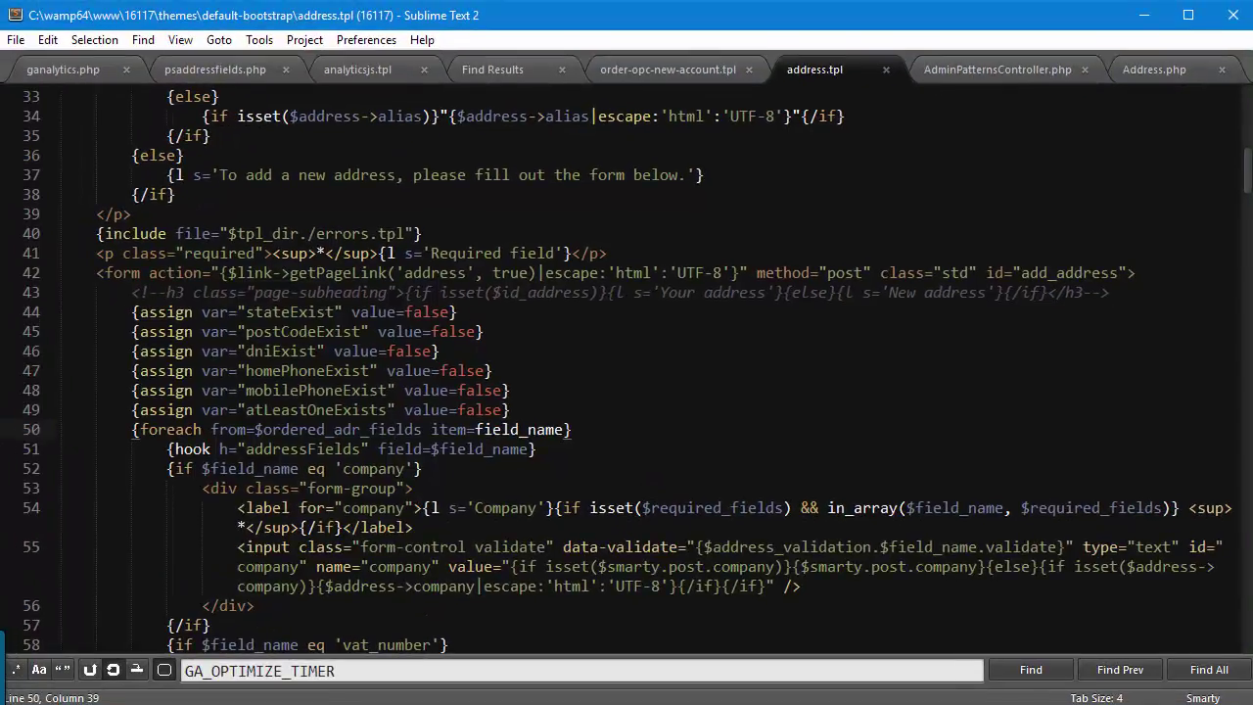
click(510, 390)
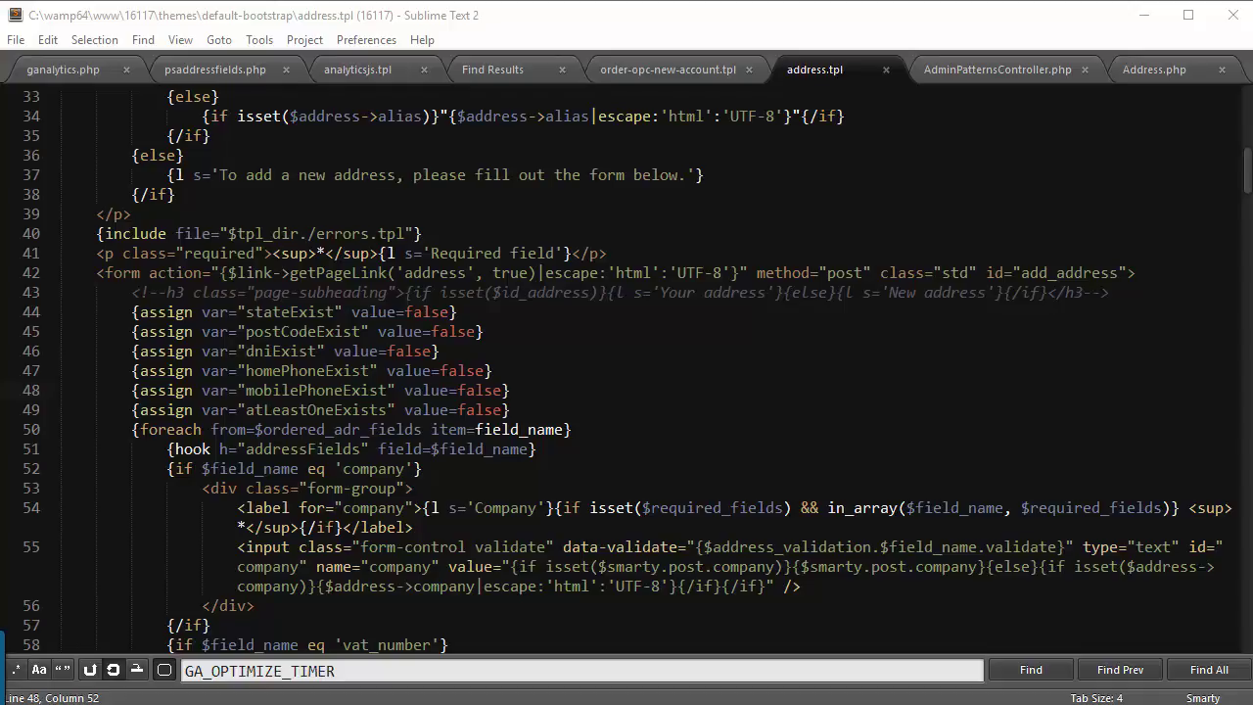
Return to the default-bootstrap folder and browse its order template files.
key(alt+Tab)
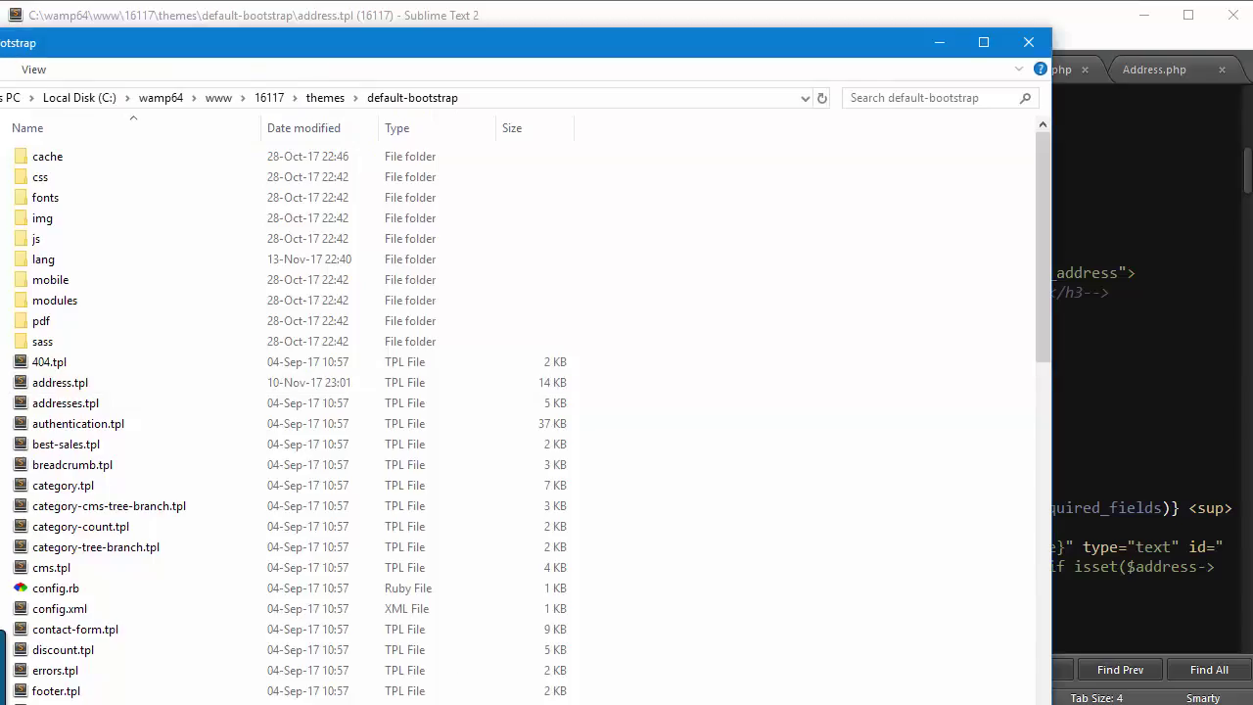
scroll(235, 539, down, 8)
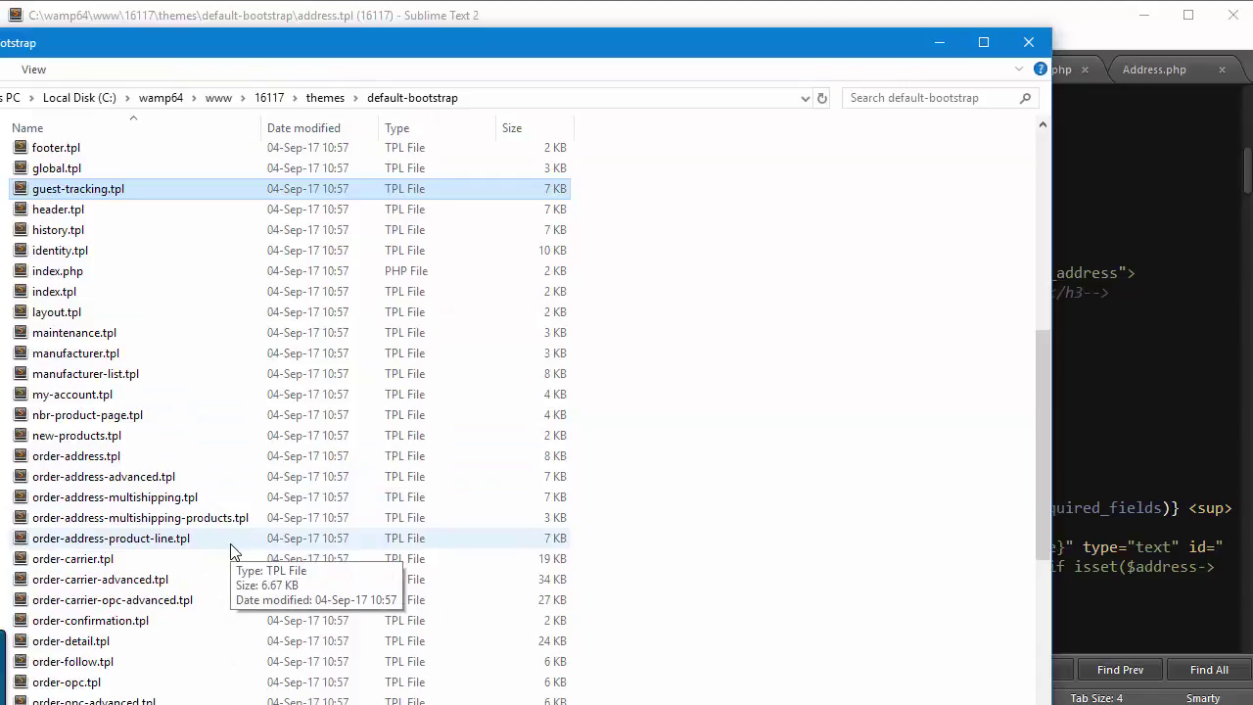
scroll(221, 480, down, 3)
scroll(105, 473, down, 4)
scroll(104, 473, down, 2)
scroll(104, 451, up, 6)
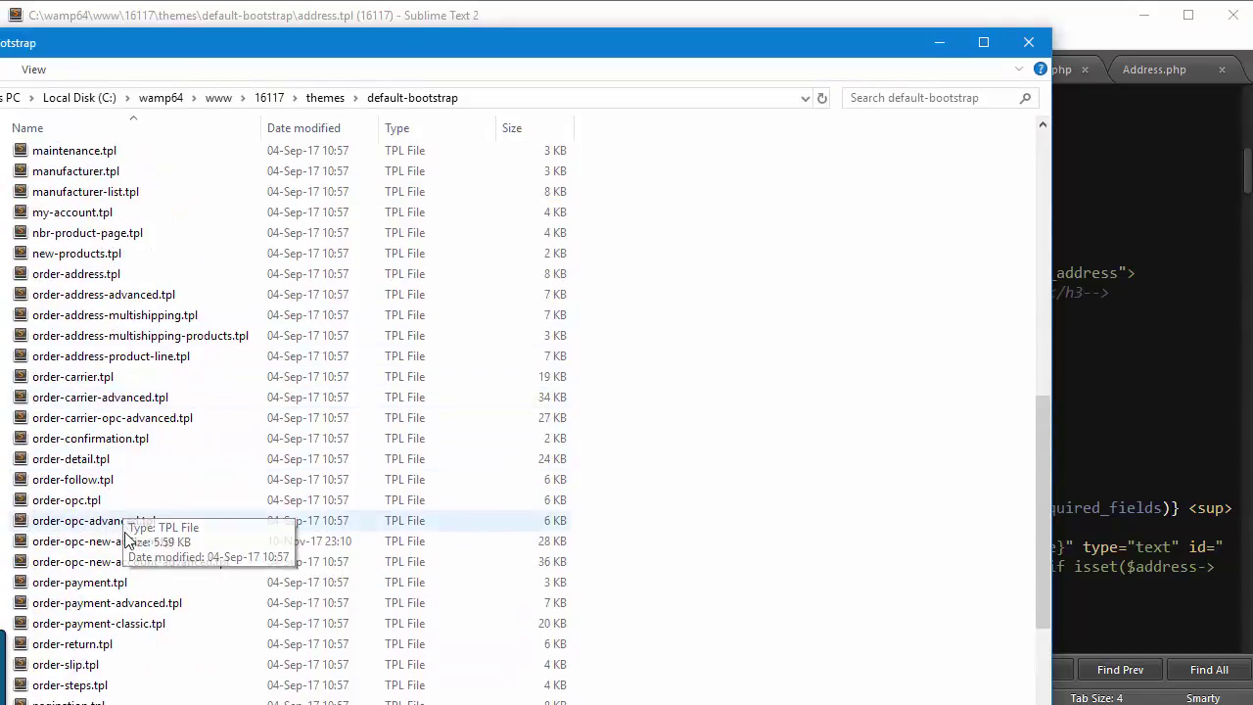
Open order-opc-new-account.tpl and search it for 'from=$dlv'.
double_click(117, 542)
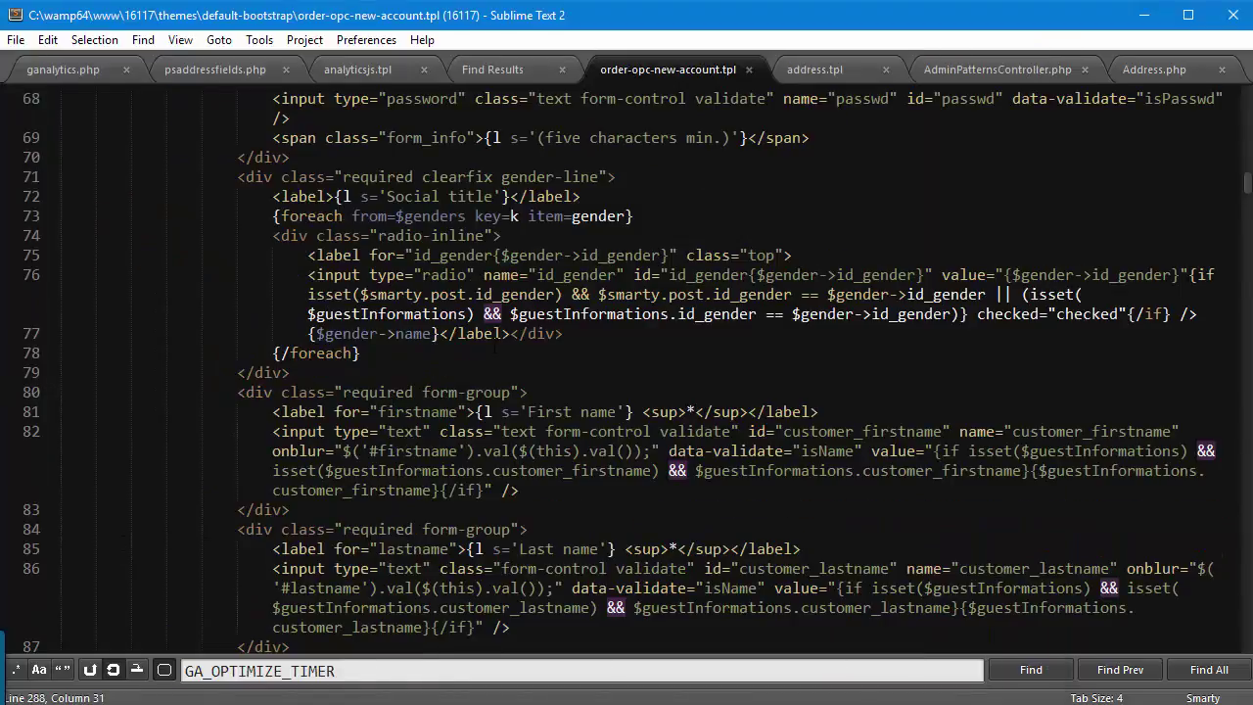
scroll(626, 372, up, 10)
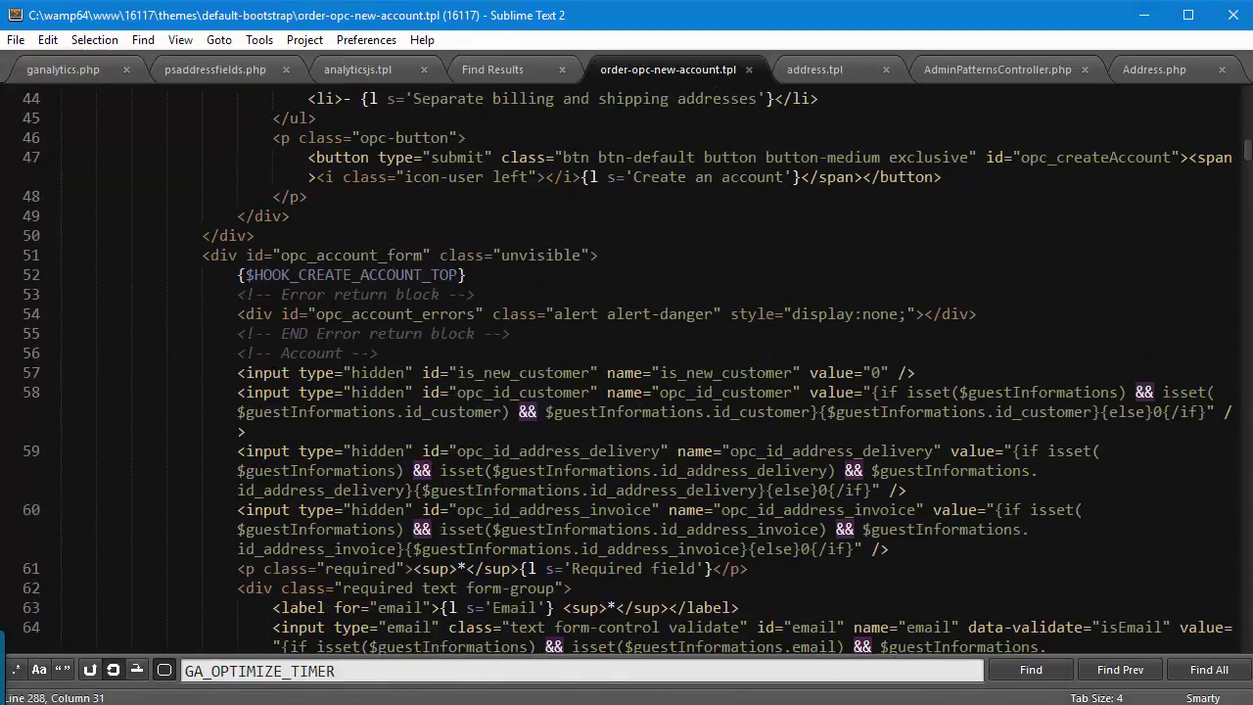
scroll(627, 372, up, 13)
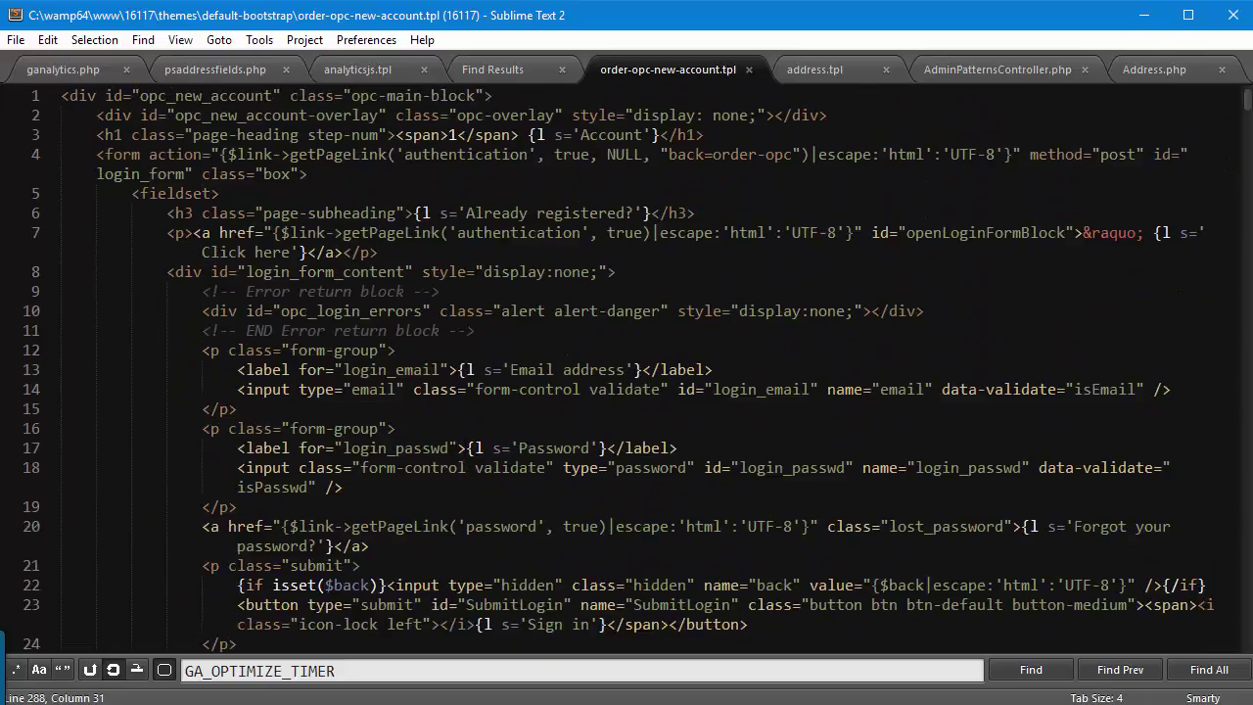
scroll(627, 372, down, 4)
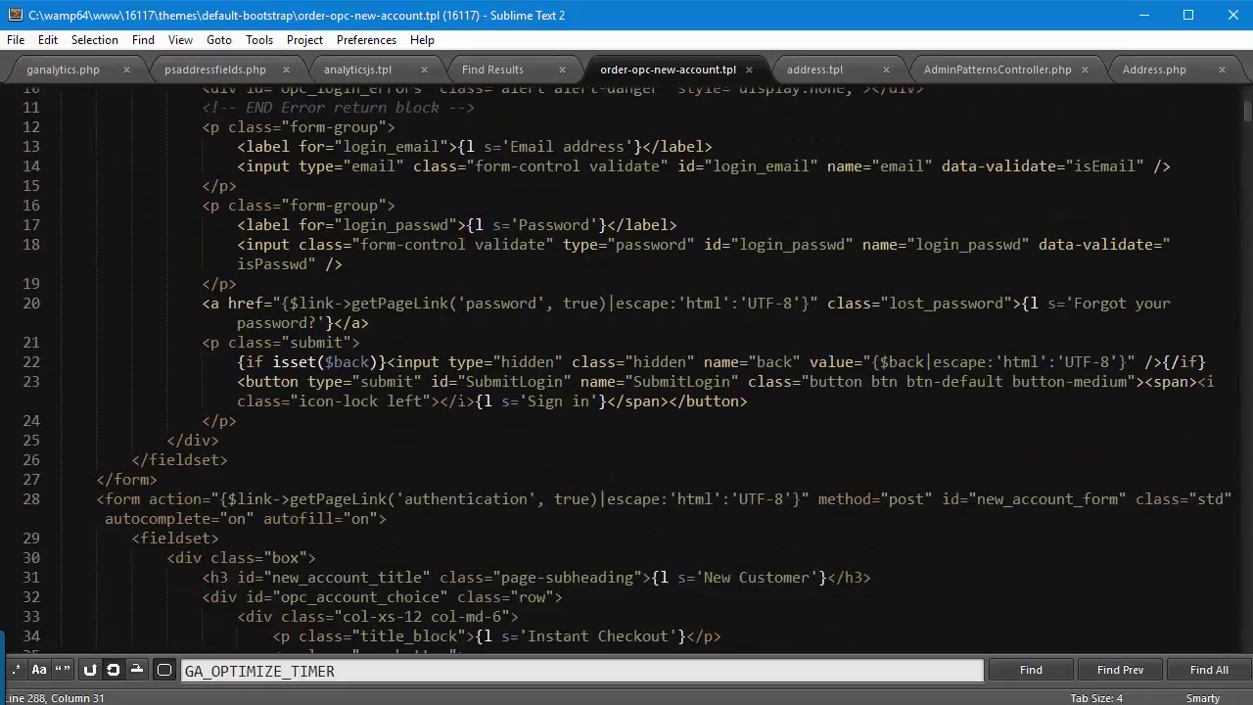
scroll(412, 335, down, 8)
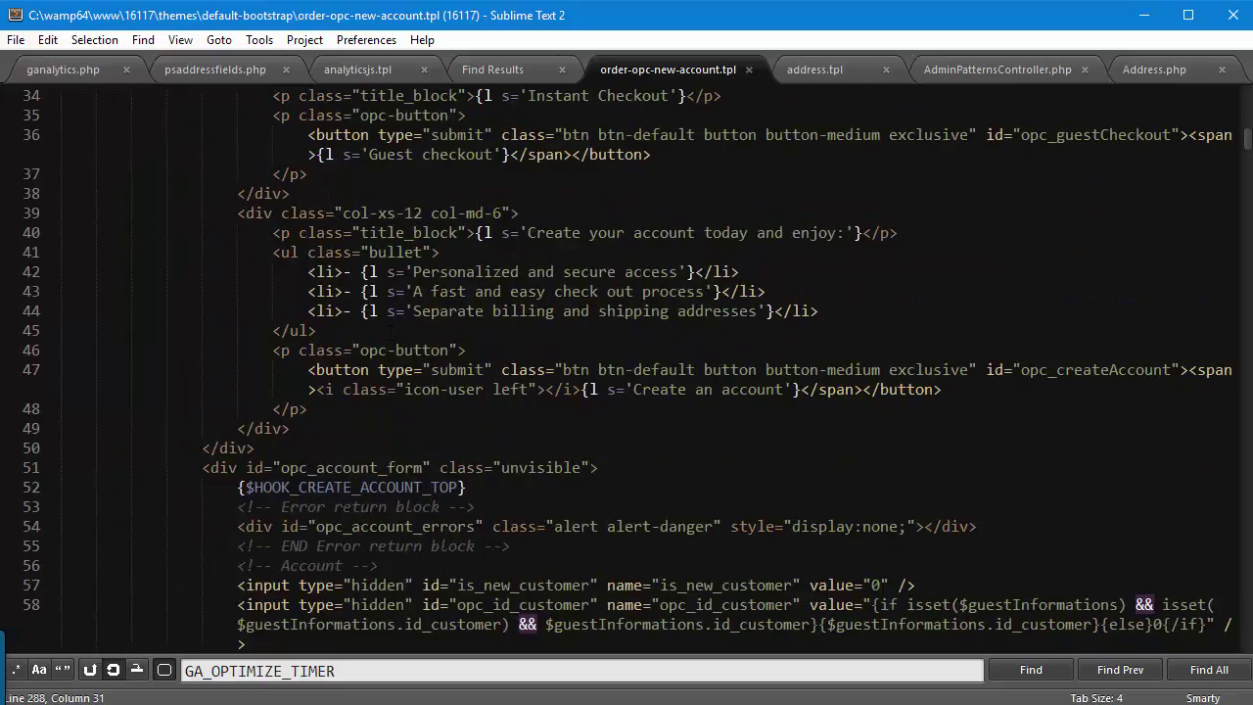
key(ctrl+f)
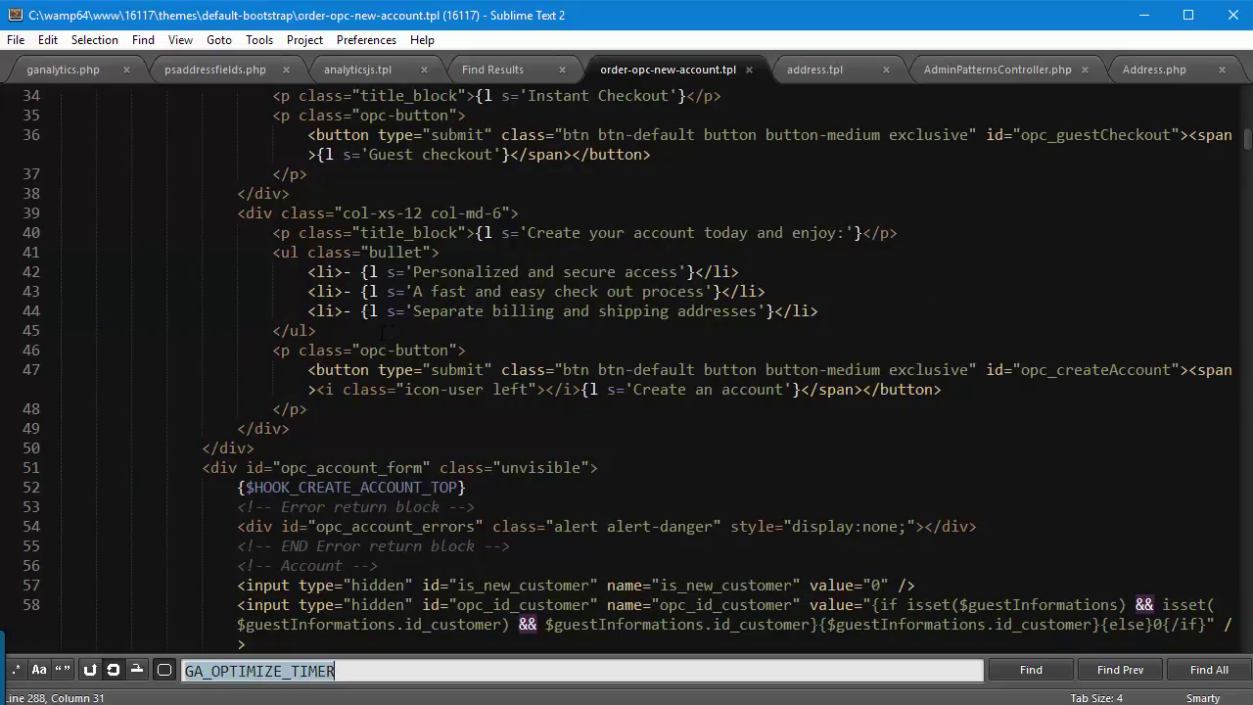
text(from=)
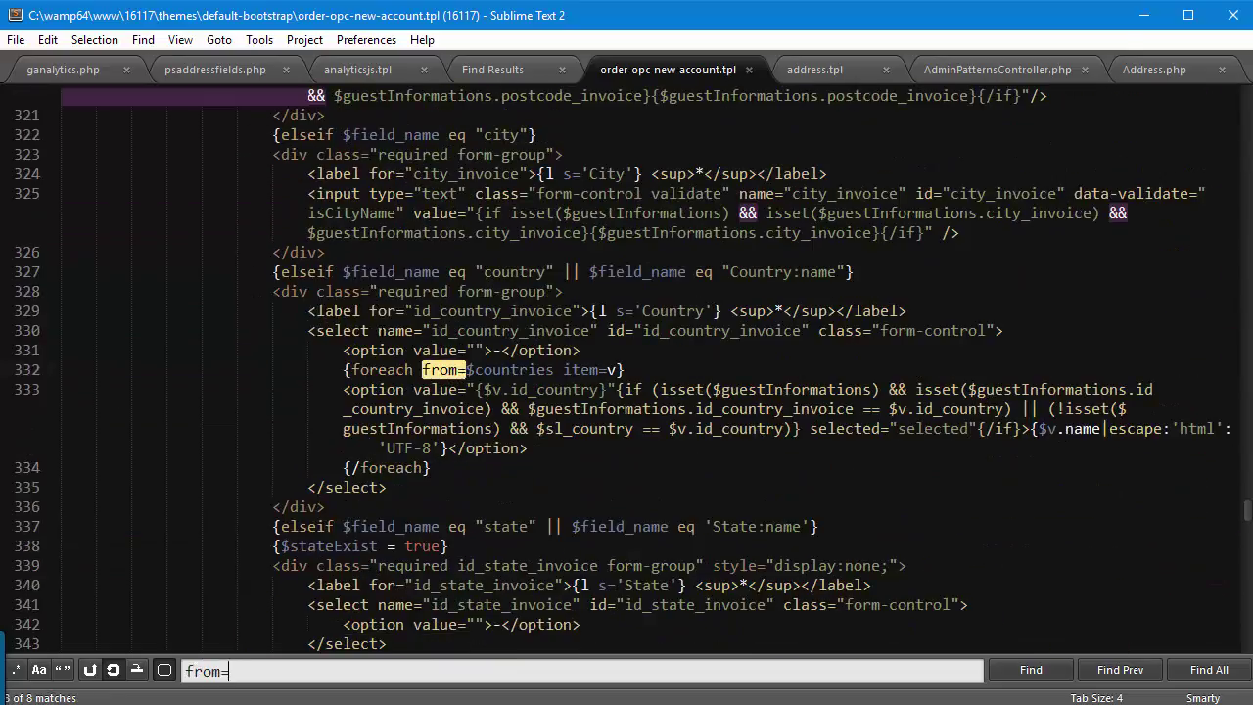
text(")
key(BackSpace)
text($dlv)
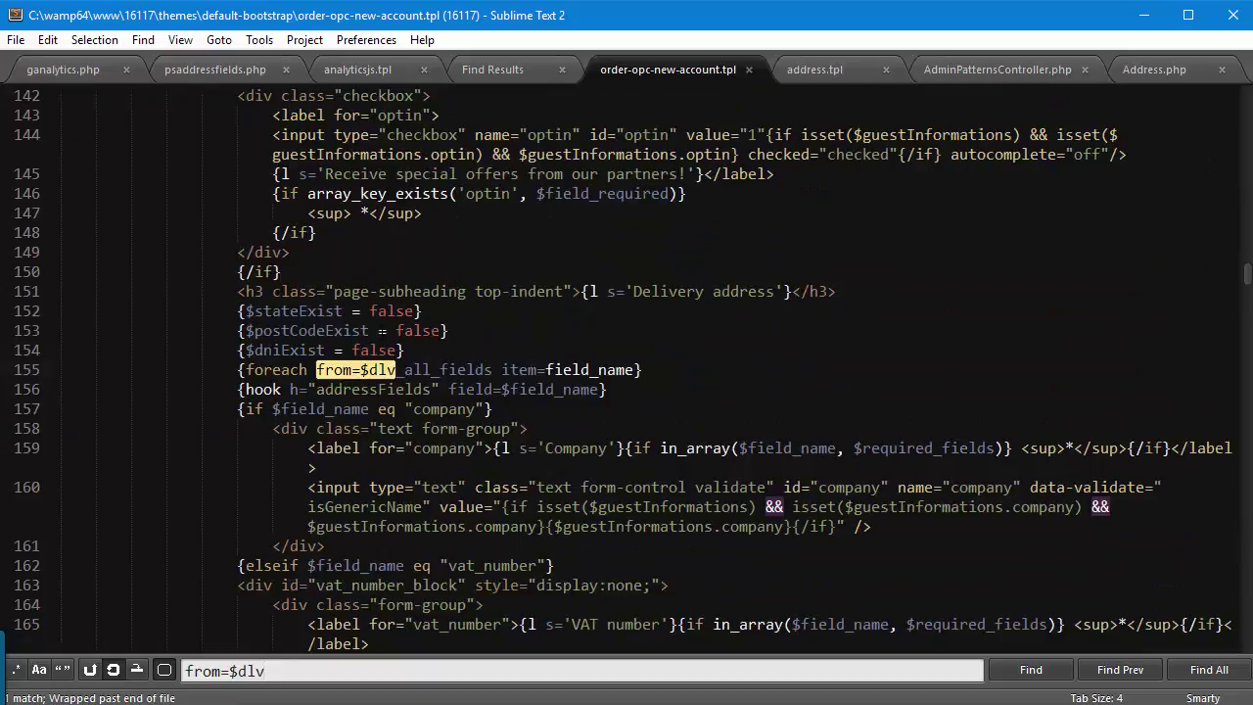
key(Escape)
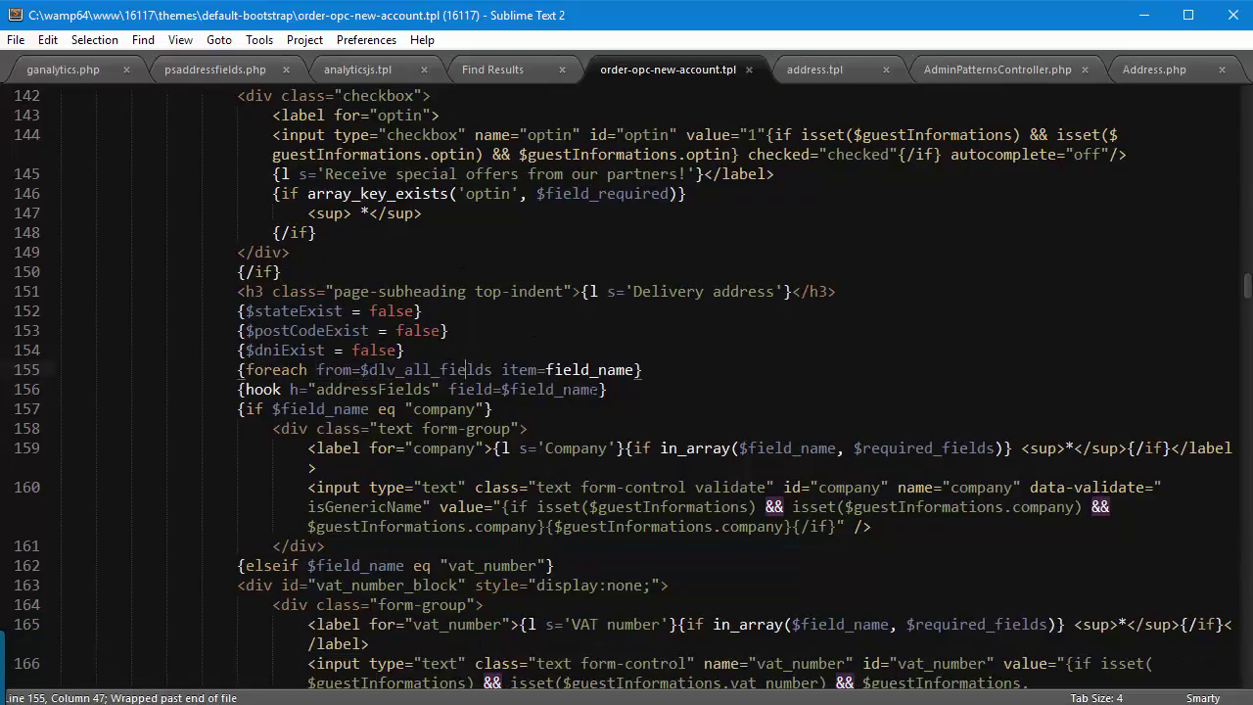
Copy the addressFields hook line 156 from the delivery address loop.
drag(607, 389, 238, 389)
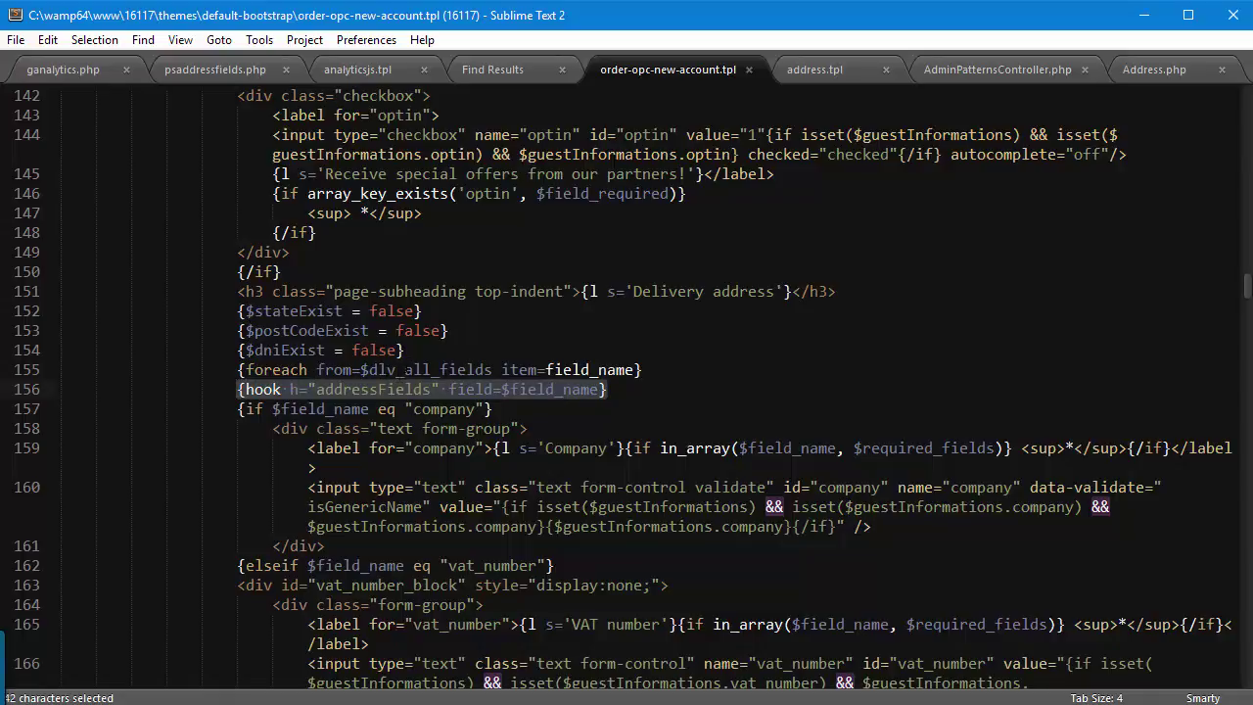
click(273, 392)
drag(238, 388, 607, 389)
key(ctrl+c)
click(396, 370)
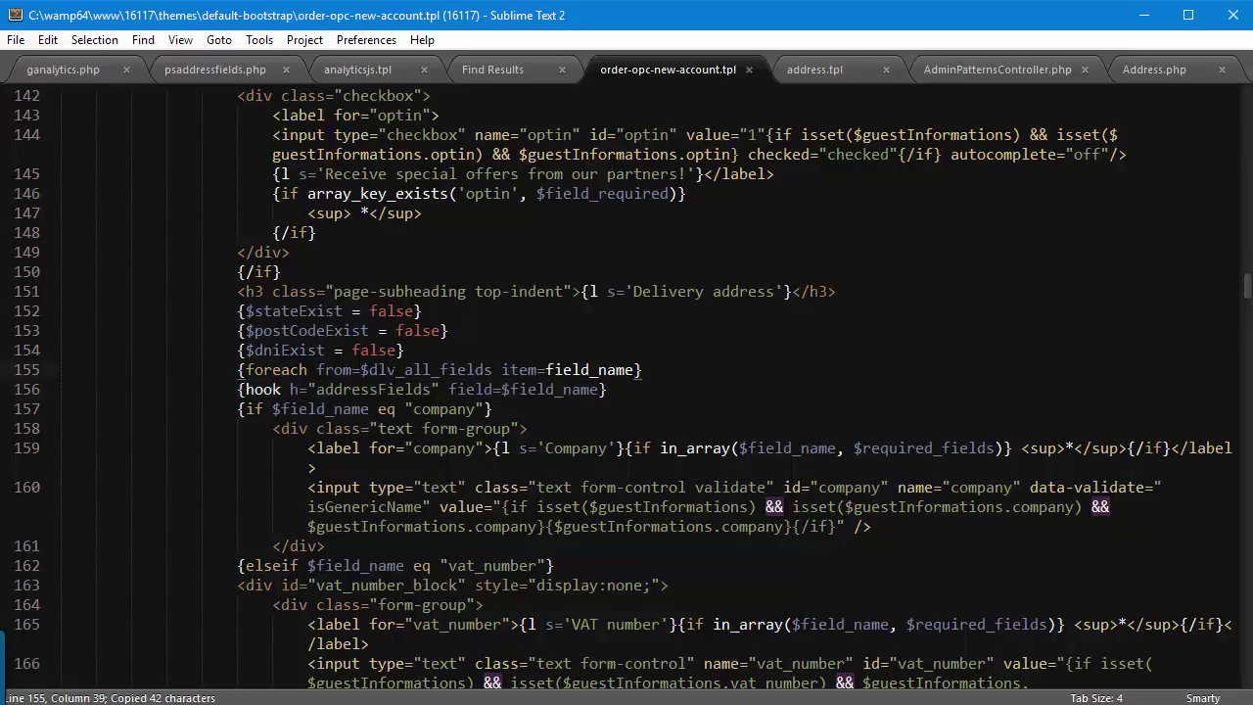
scroll(395, 374, down, 15)
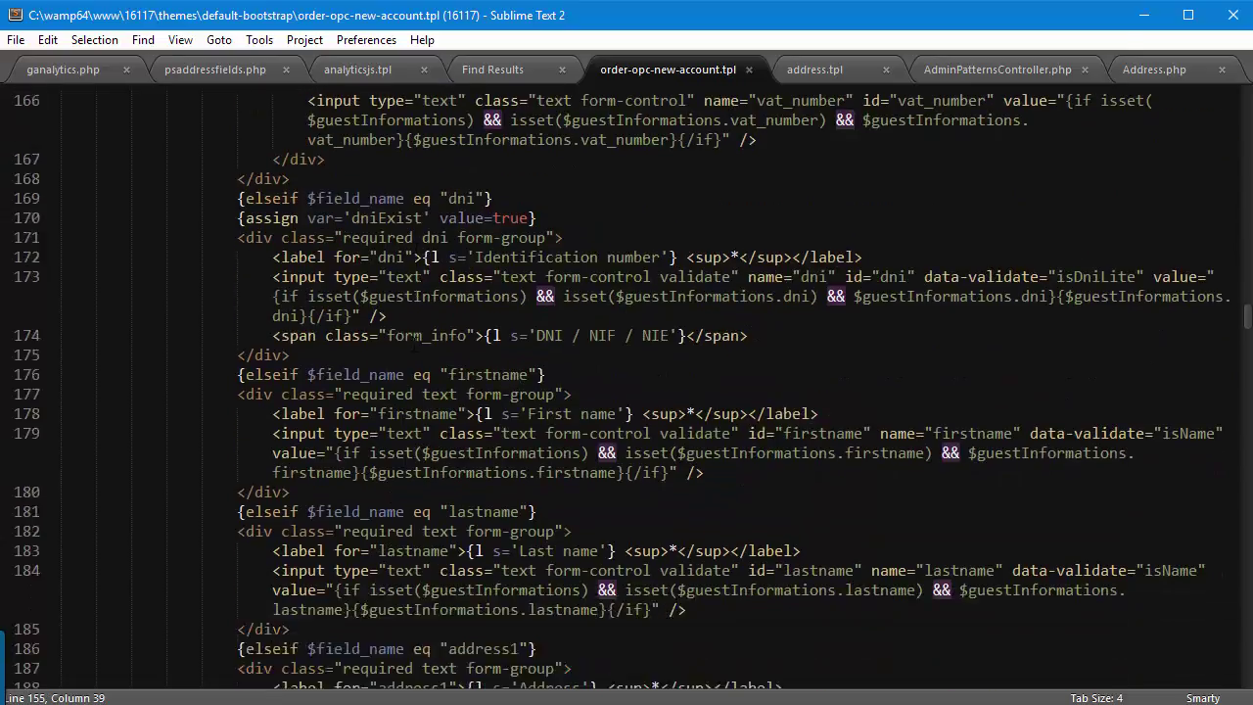
scroll(396, 374, down, 20)
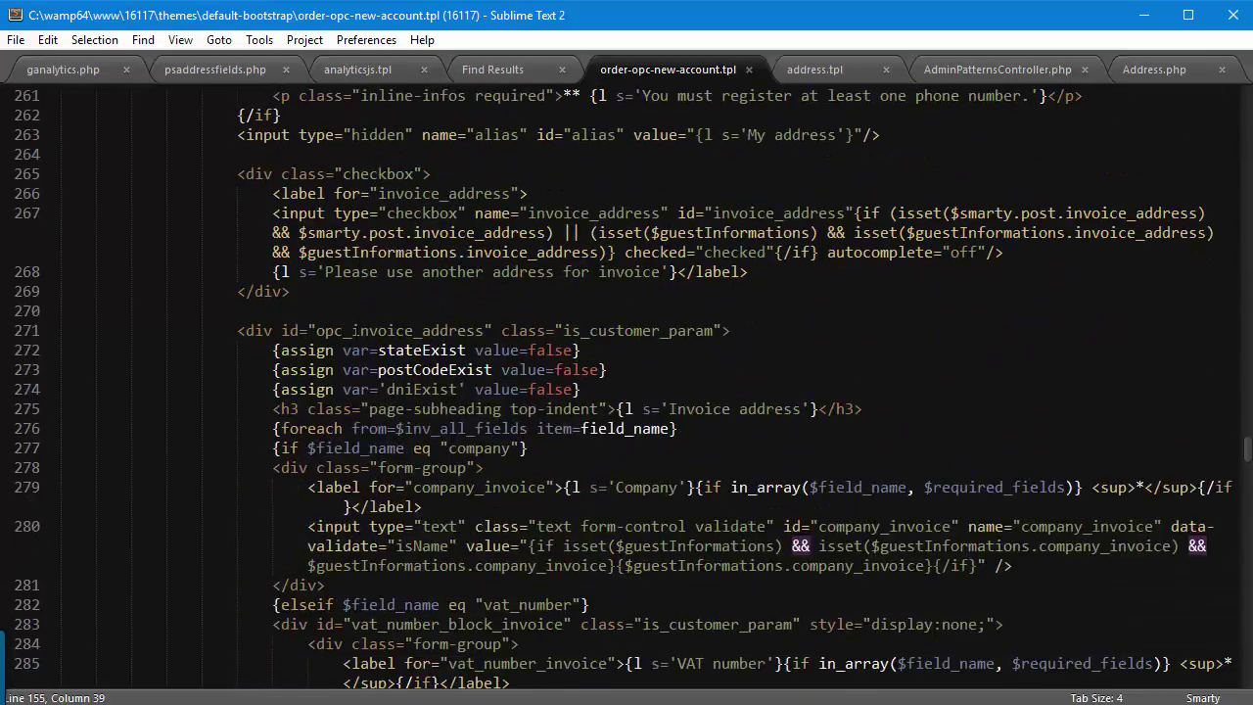
Paste the hook as line 277 inside the invoice foreach and save order-opc-new-account.tpl.
click(681, 312)
key(Return)
key(ctrl+v)
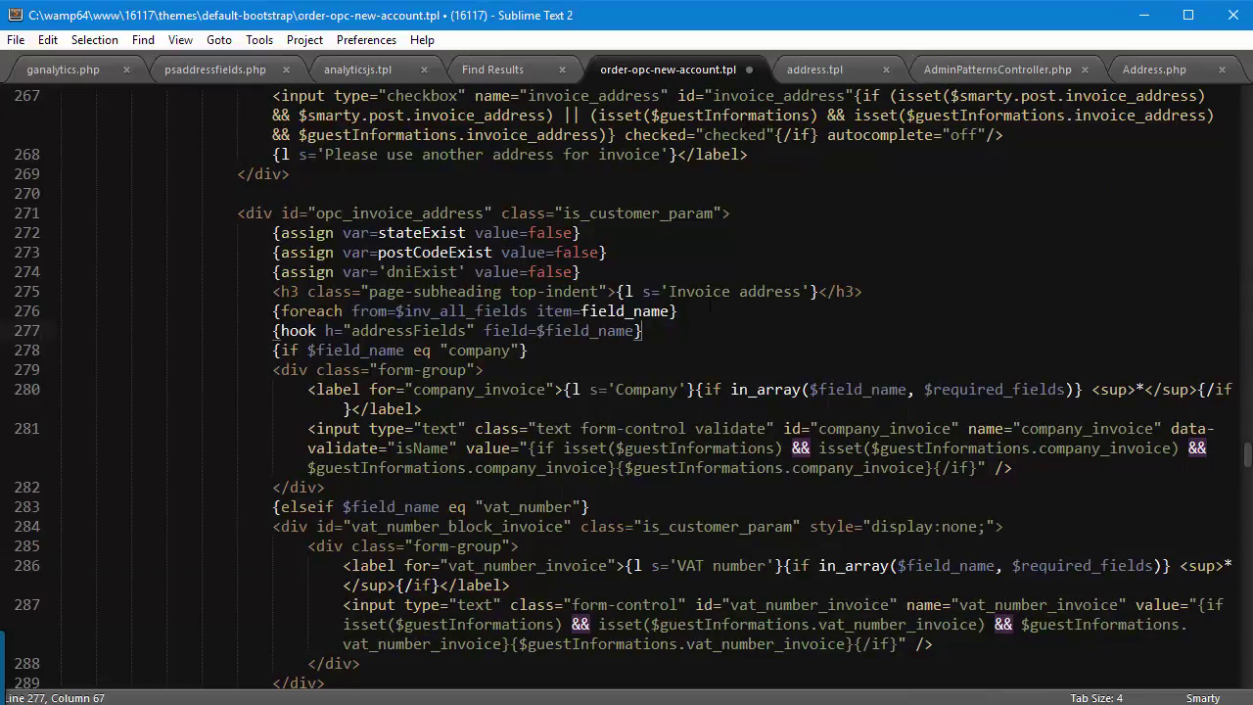
key(ctrl+s)
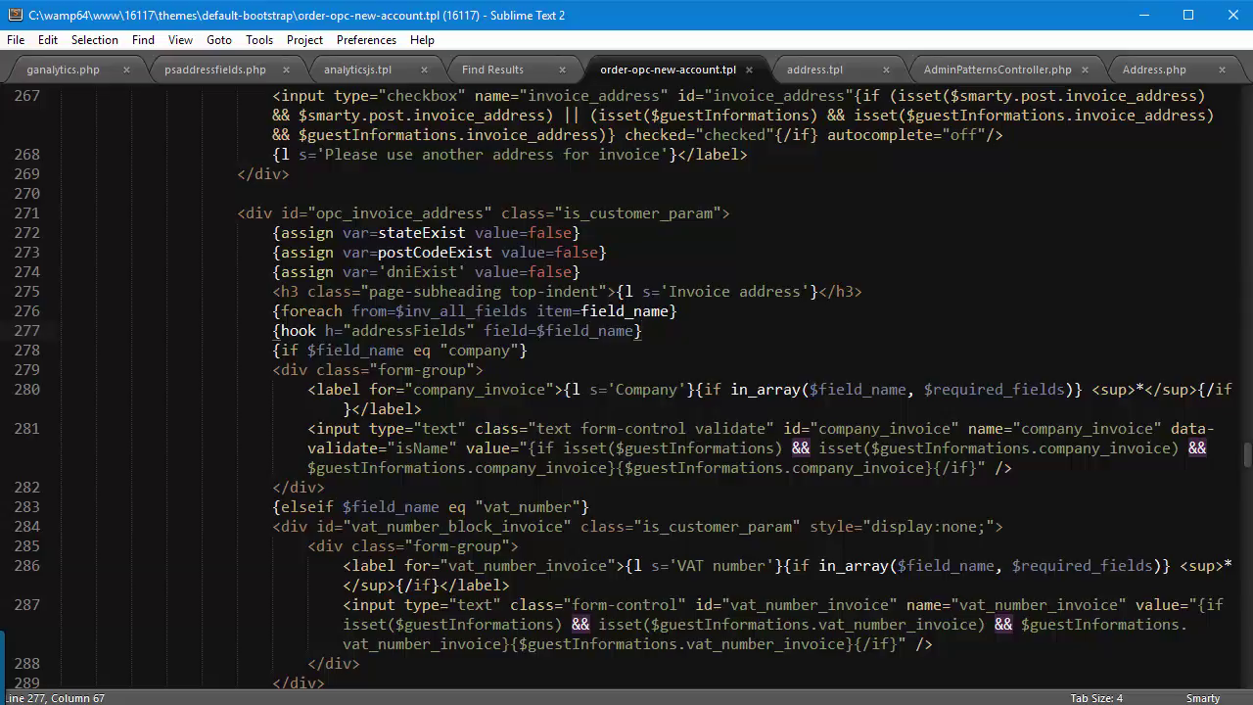
key(alt+Tab)
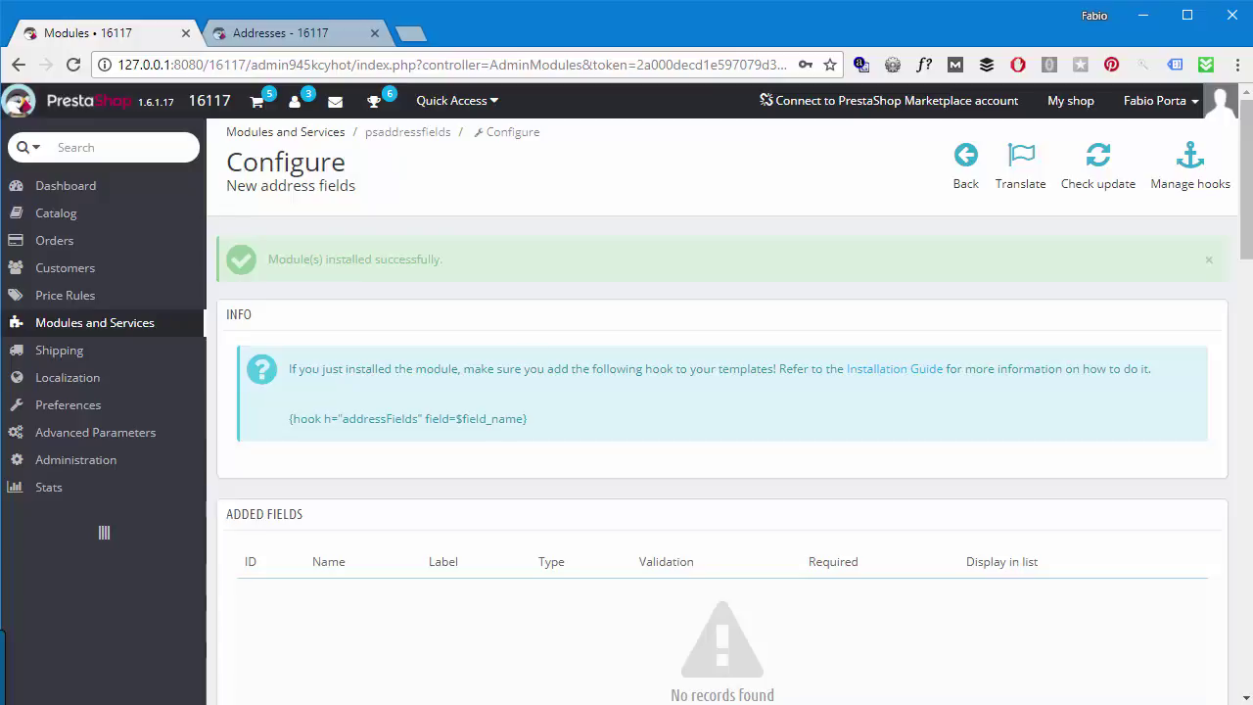
Name the new address field mynewtestfield in the Add New Field form.
scroll(666, 441, down, 7)
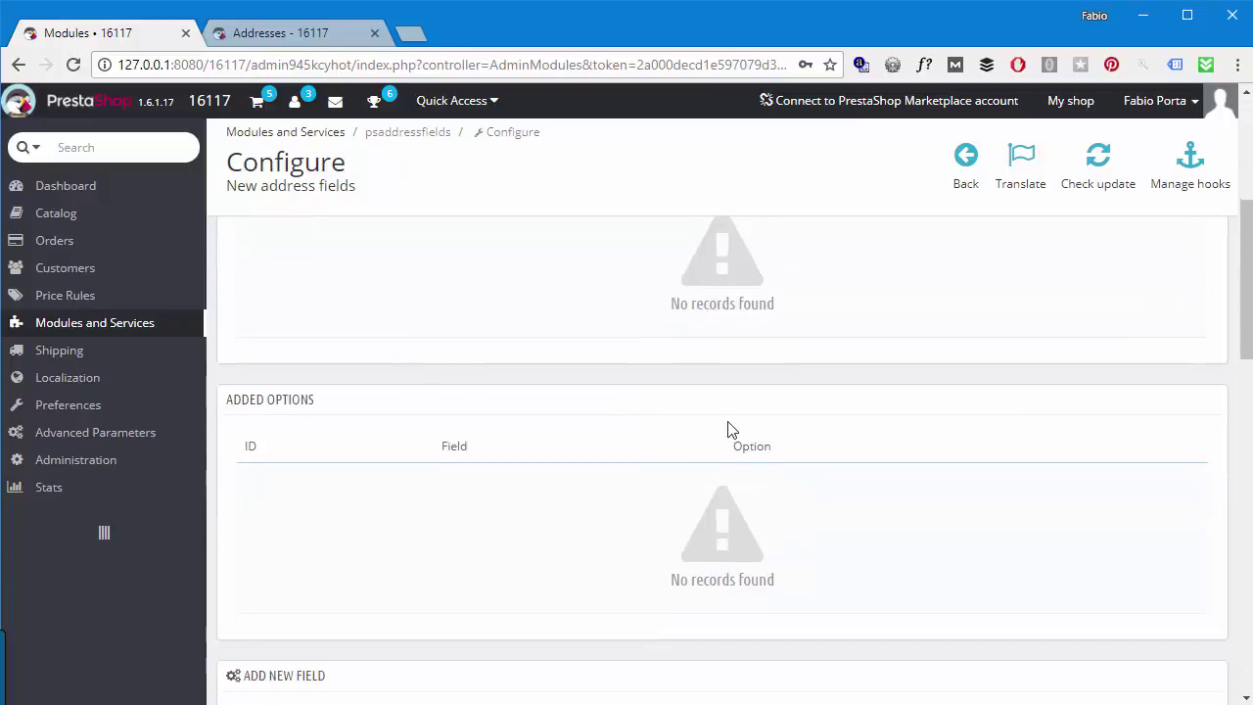
drag(246, 380, 500, 426)
click(500, 427)
scroll(691, 441, down, 1)
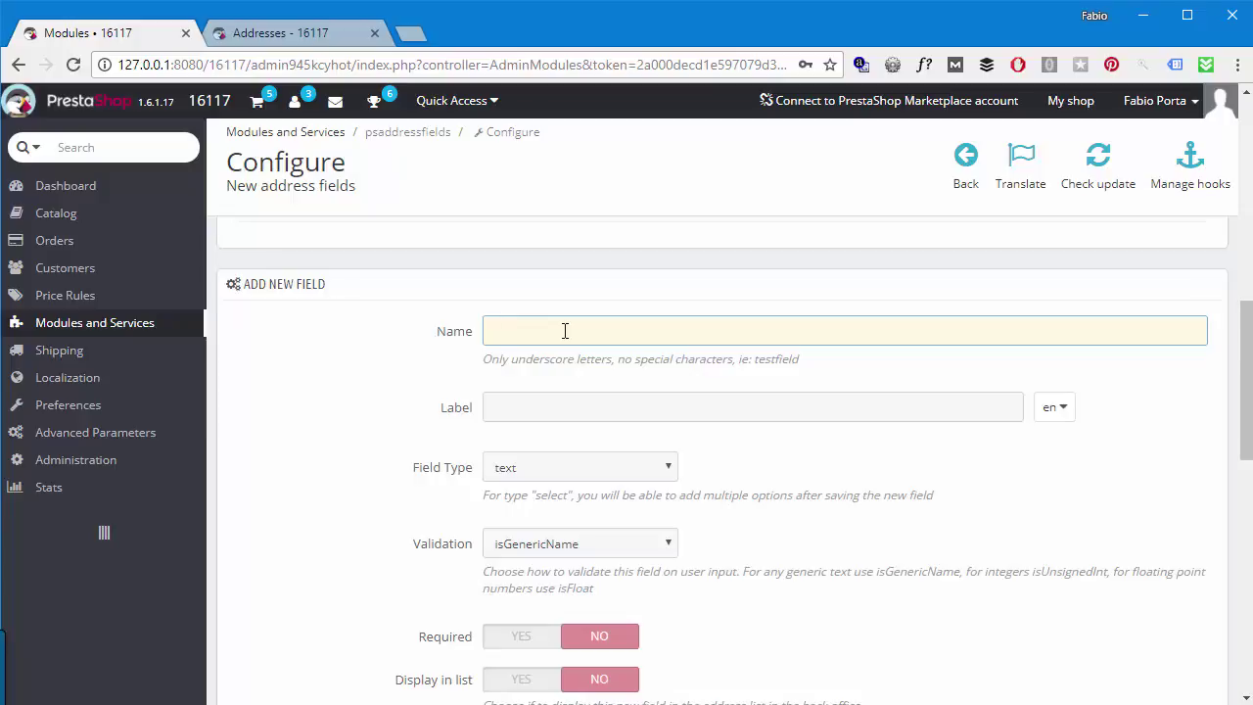
drag(756, 361, 822, 373)
click(702, 326)
text(m)
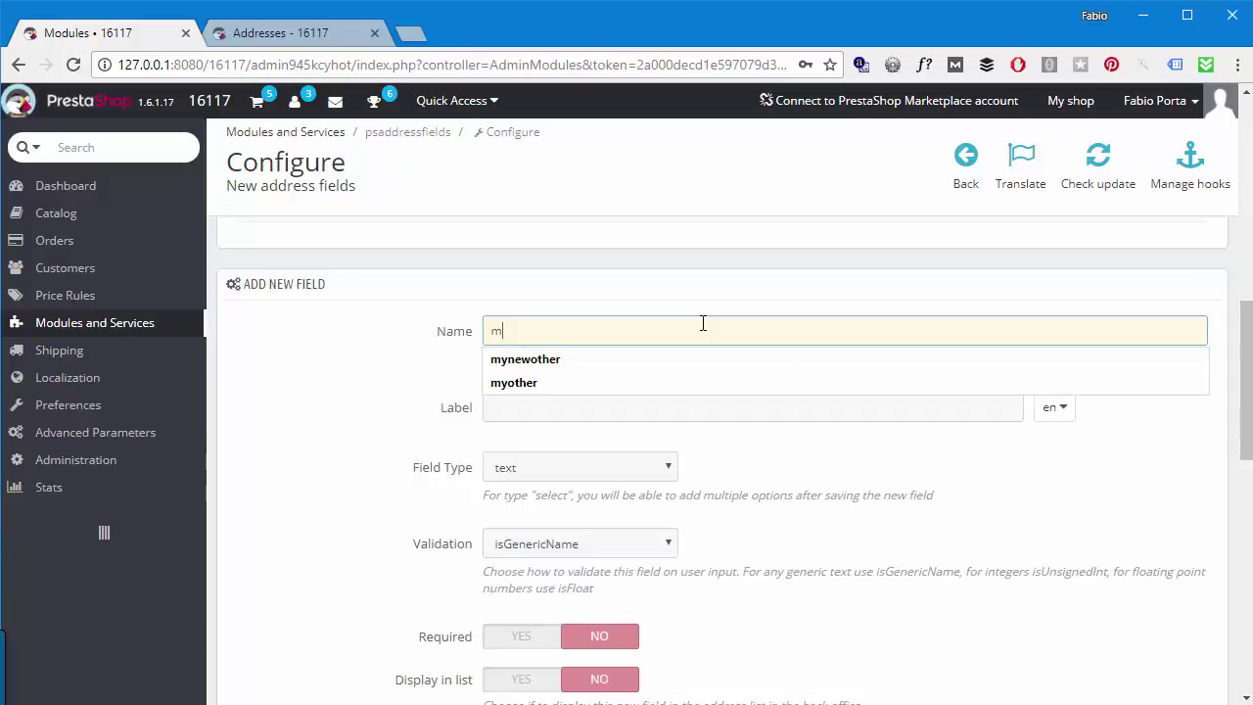
text(ynewtestfield)
key(ctrl+a)
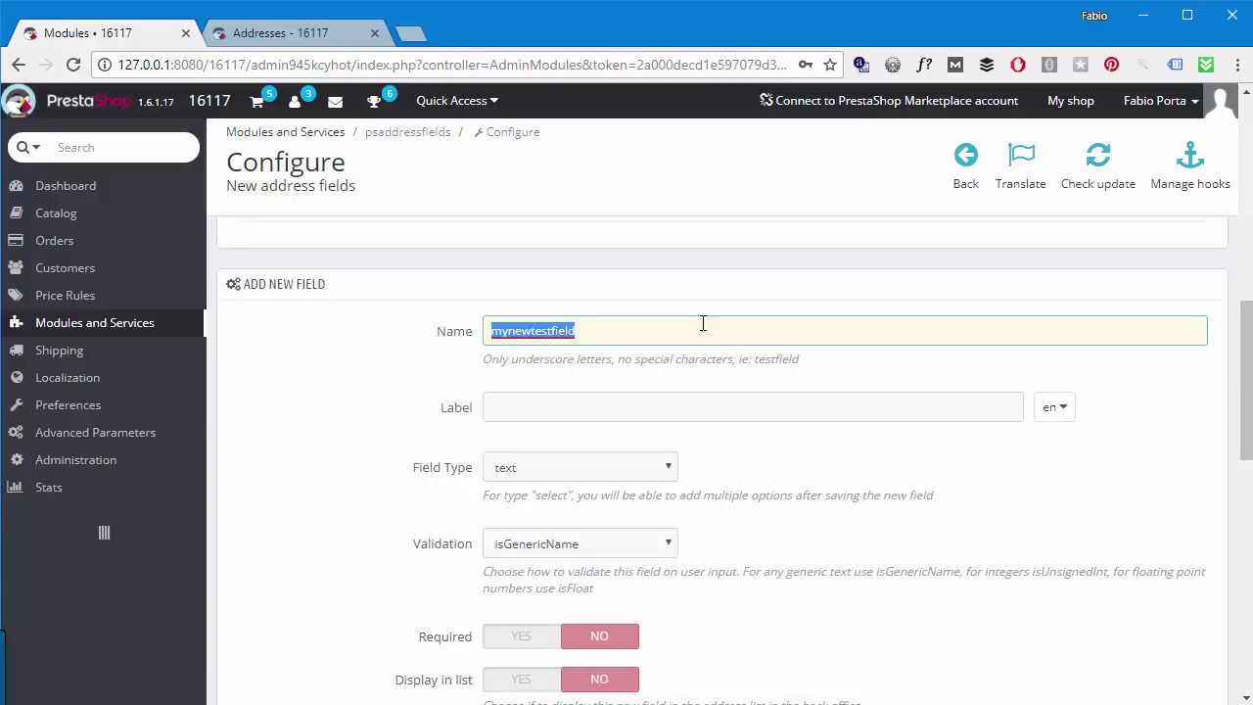
Label the field 'My New Test Field' in English and 'test again' in Italian.
click(695, 405)
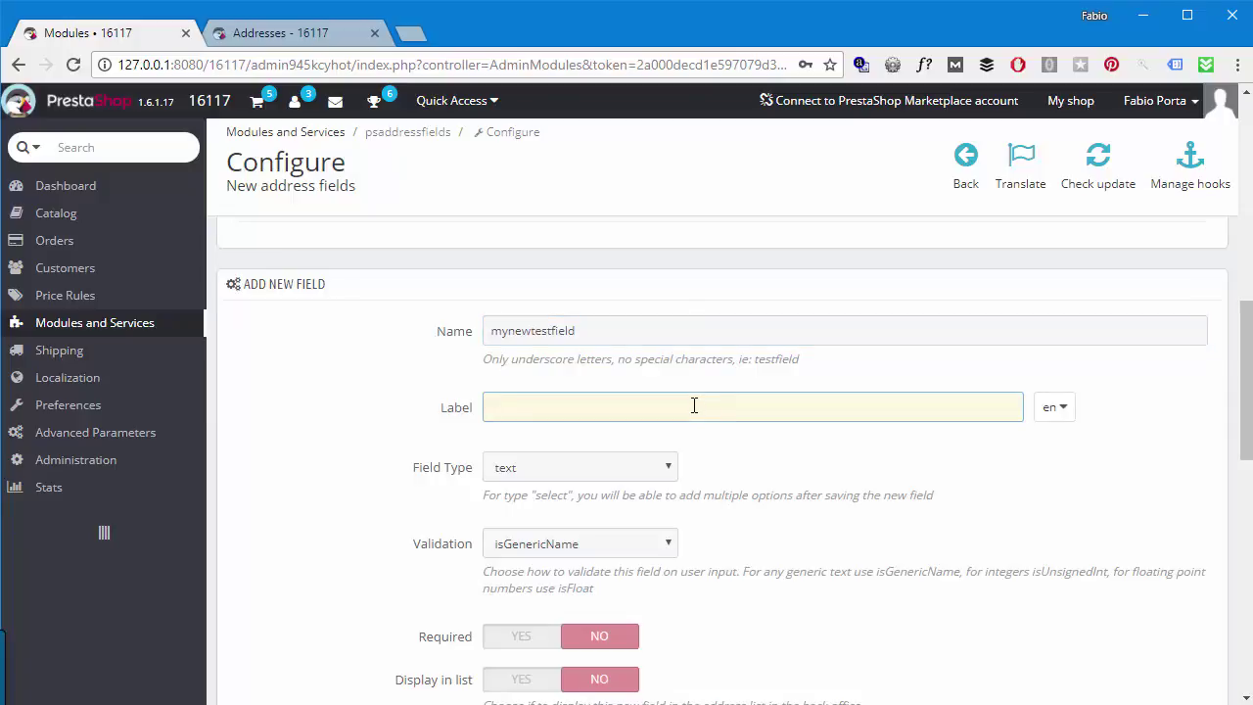
text(My)
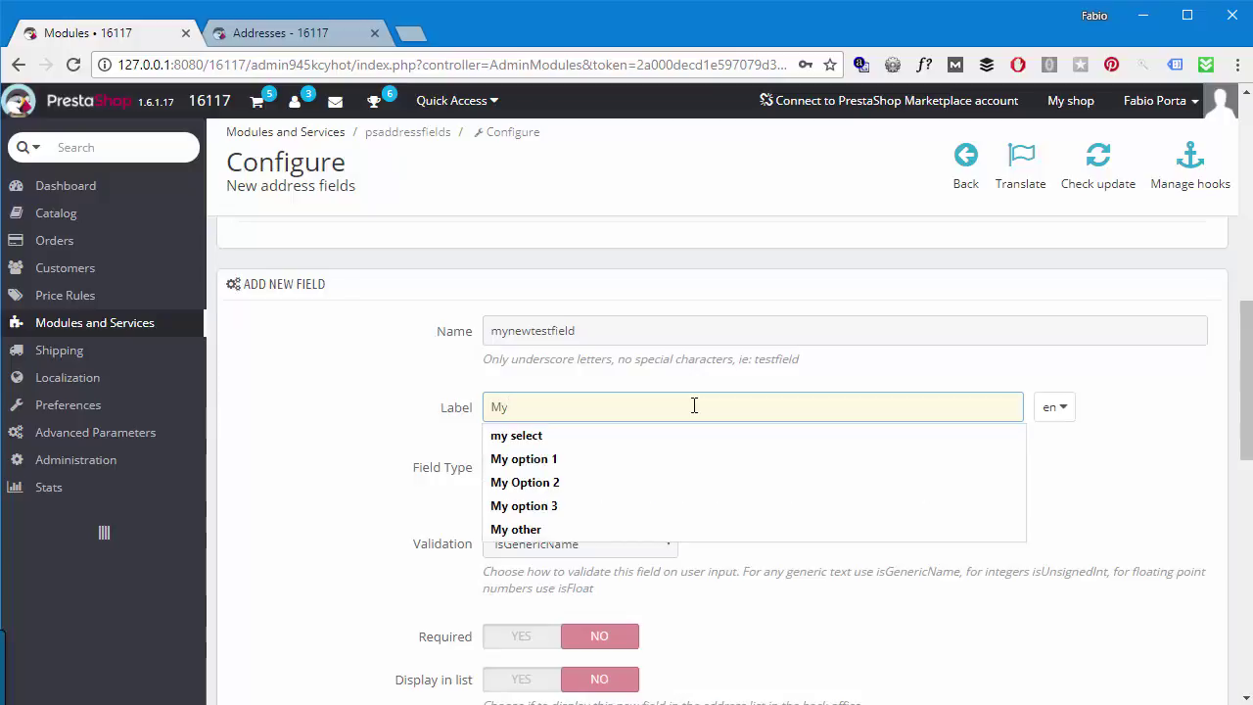
text( New Test F)
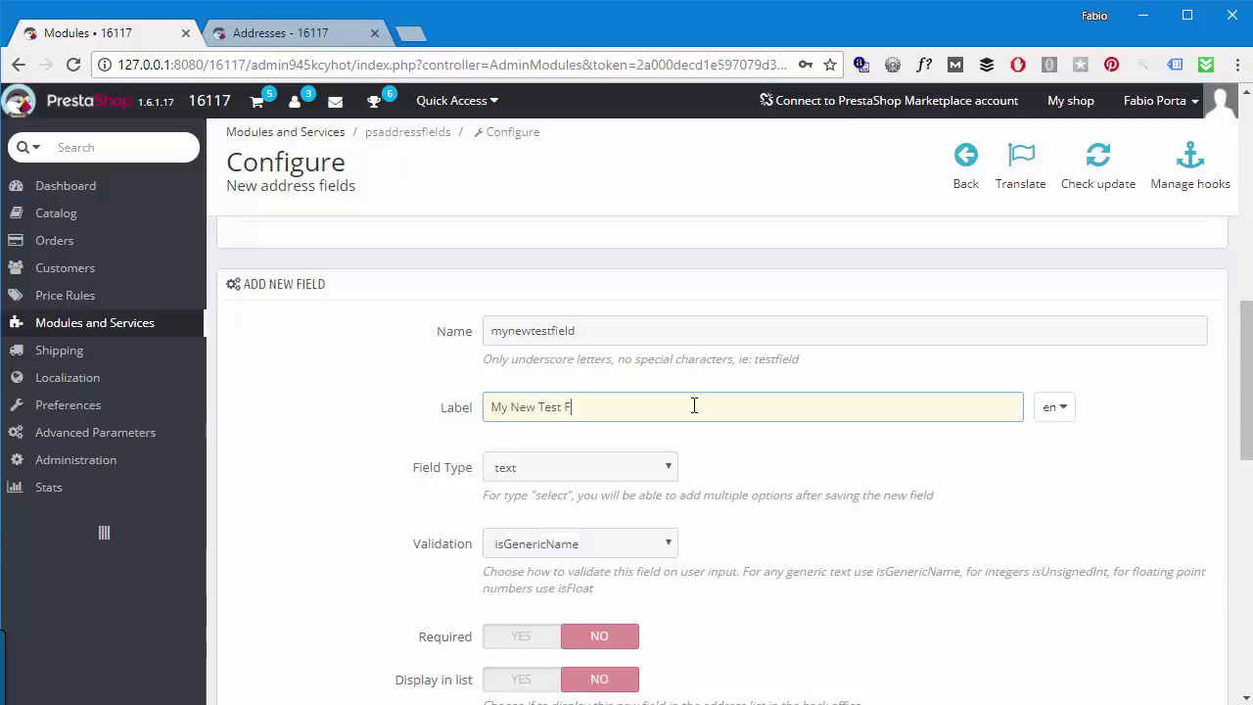
text(ield)
click(1058, 406)
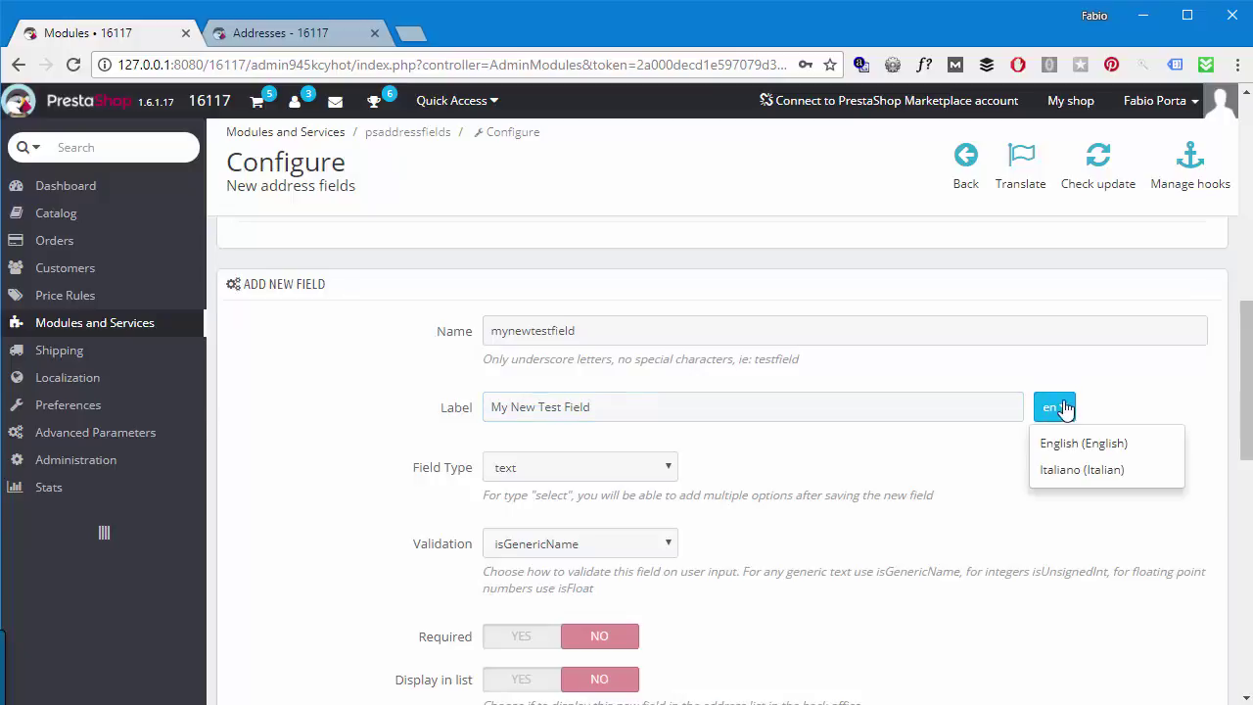
click(1080, 475)
click(696, 407)
text(test aga)
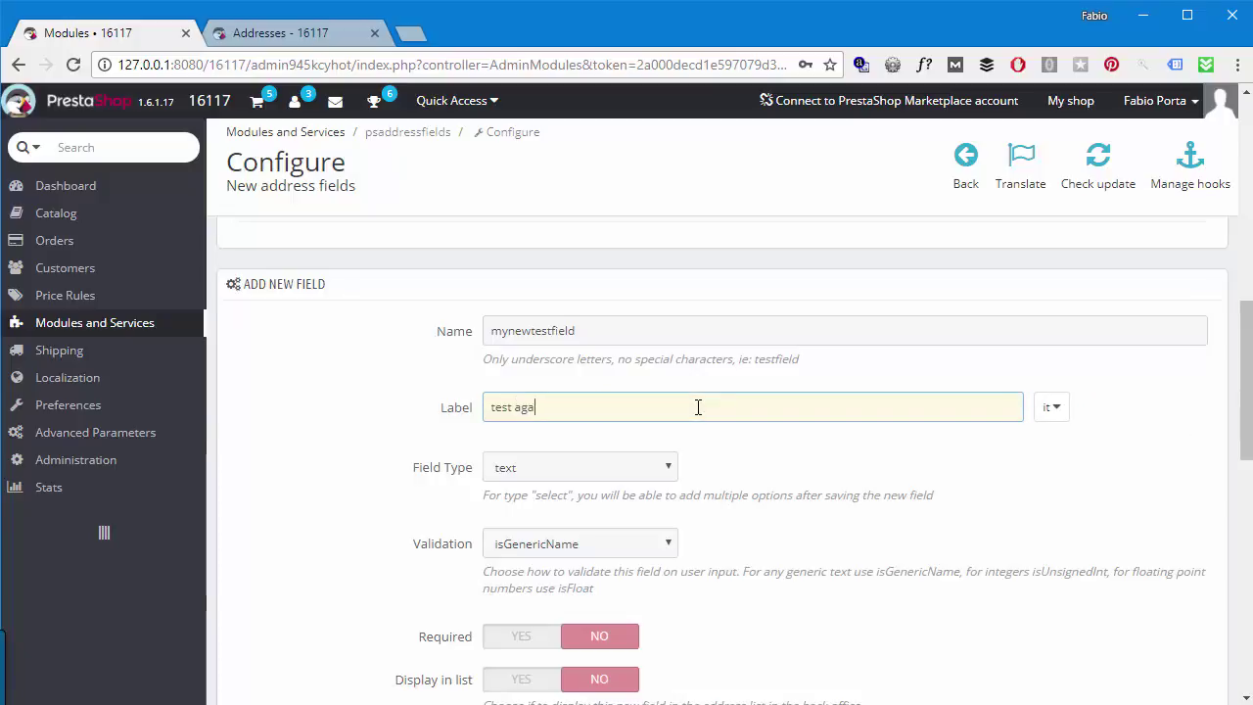
text(in)
Keep the field type text and validation rule isGenericName.
scroll(558, 395, down, 1)
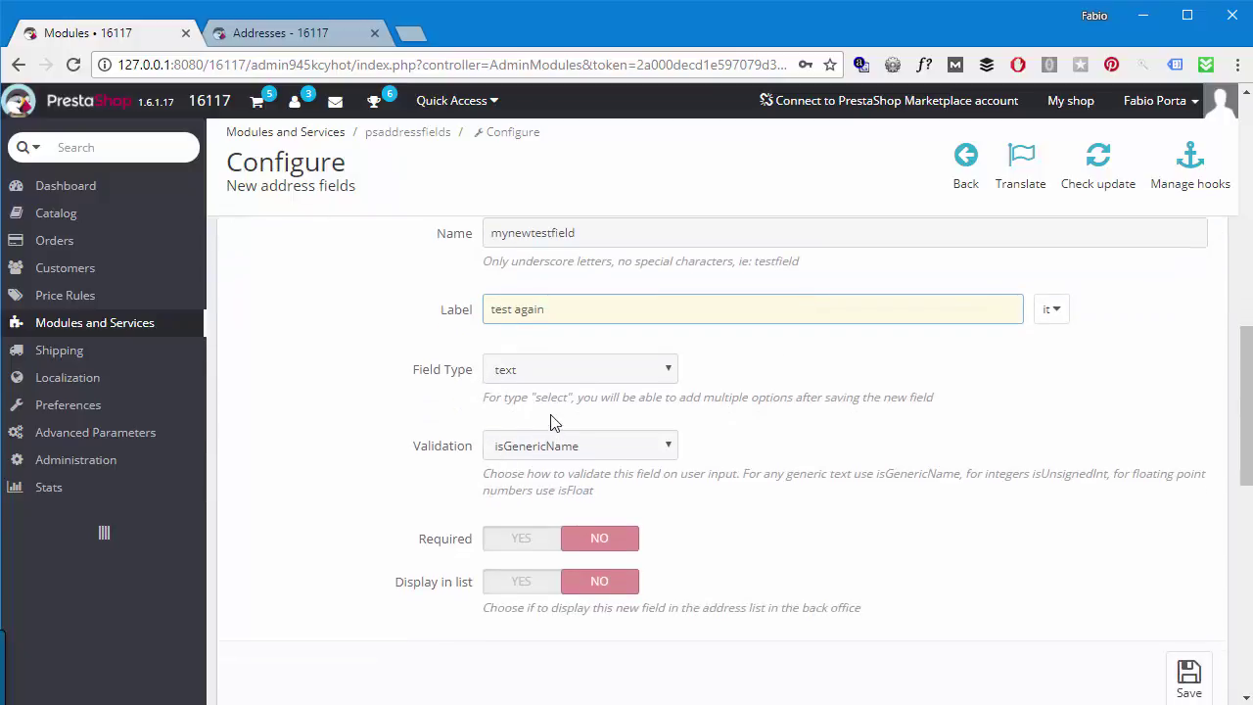
click(557, 376)
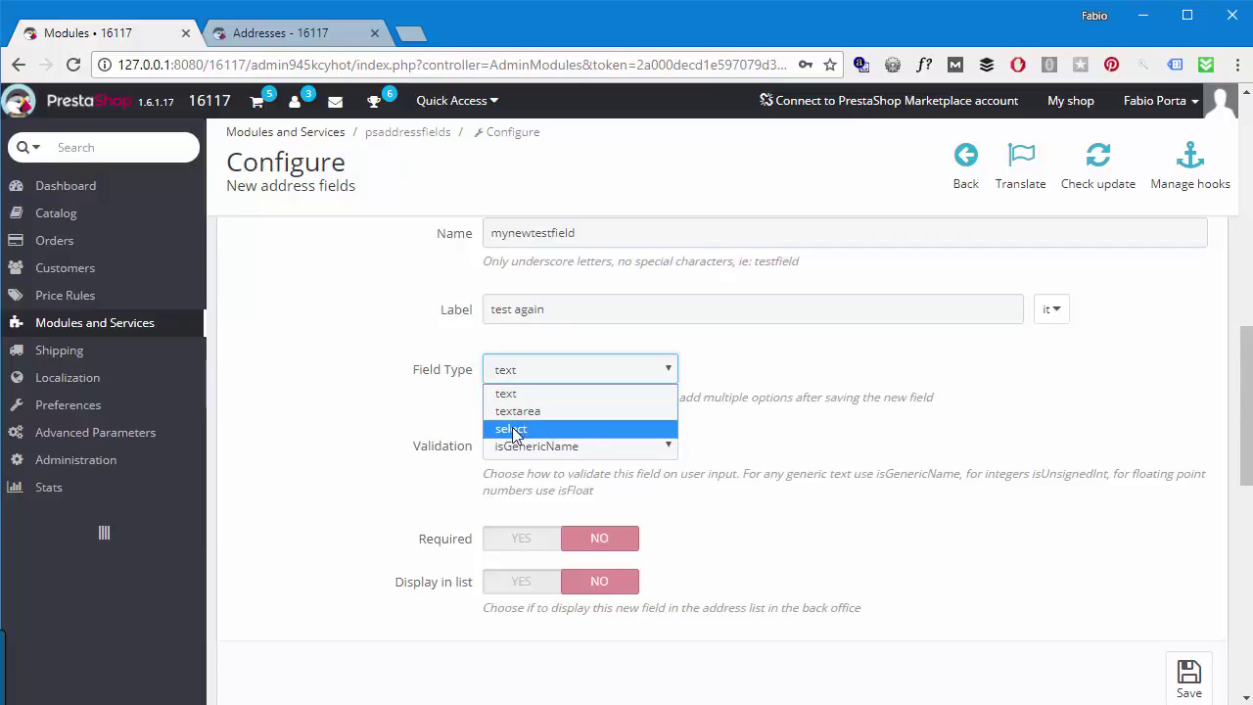
click(786, 404)
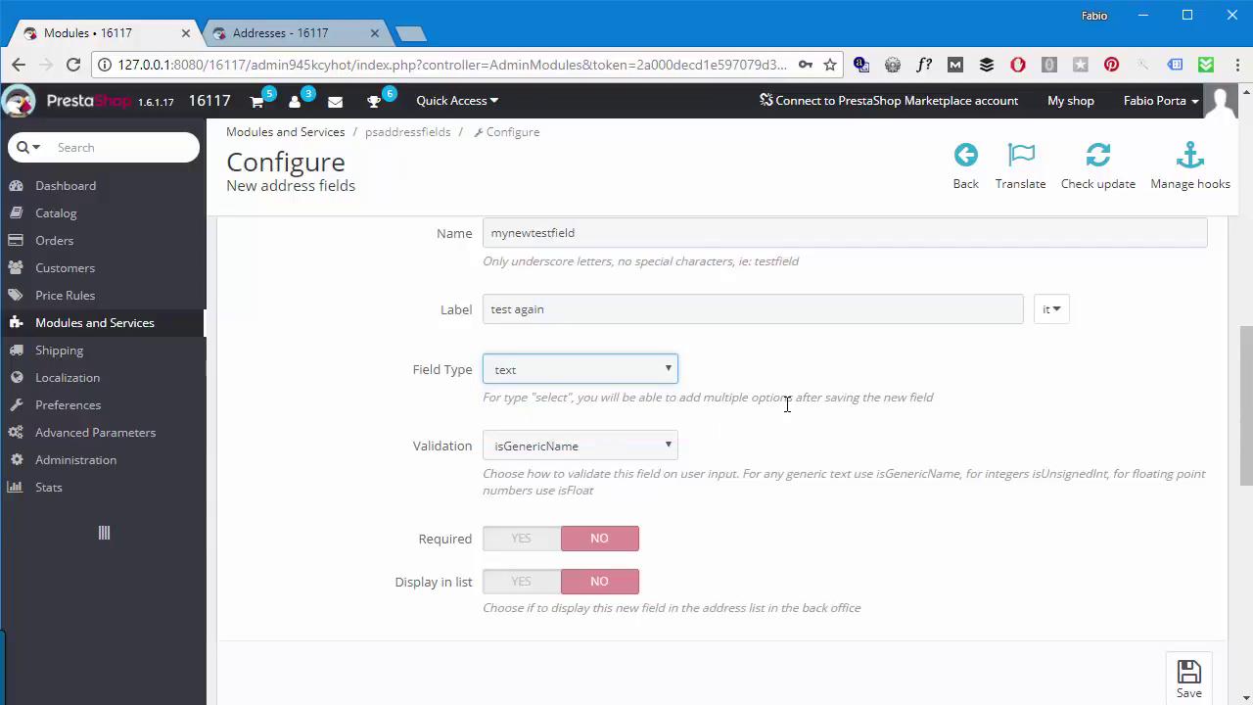
click(788, 406)
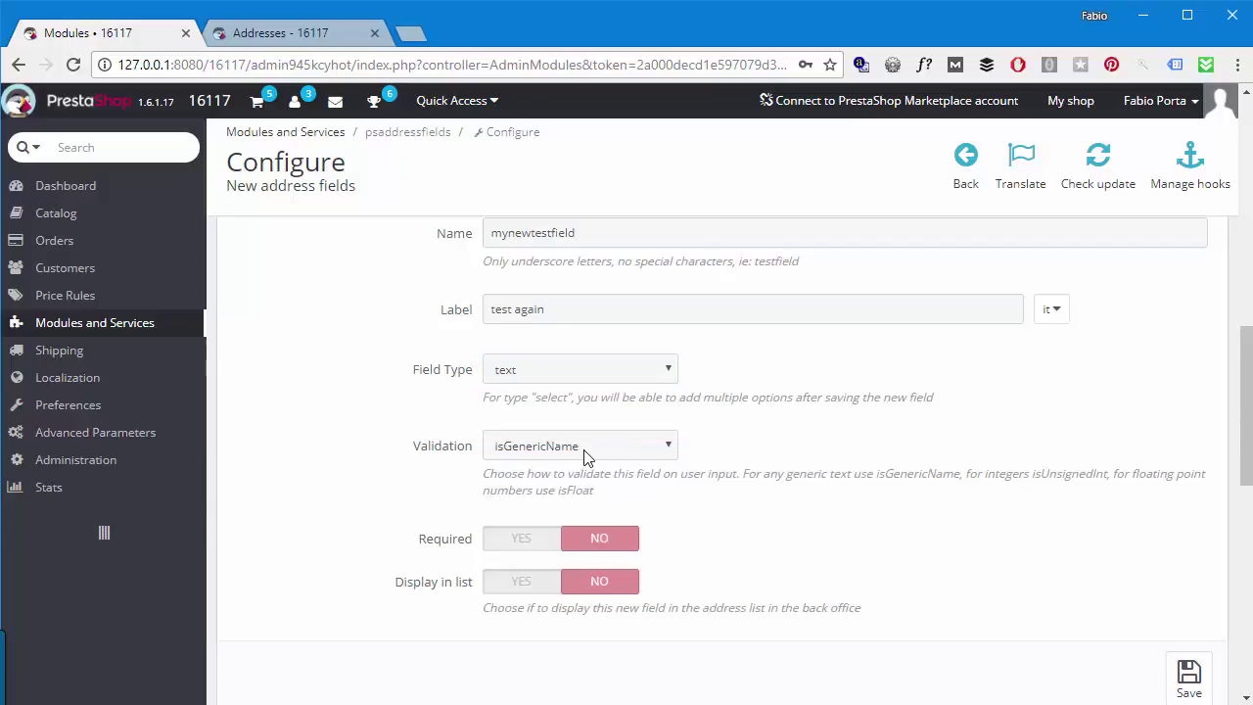
click(566, 378)
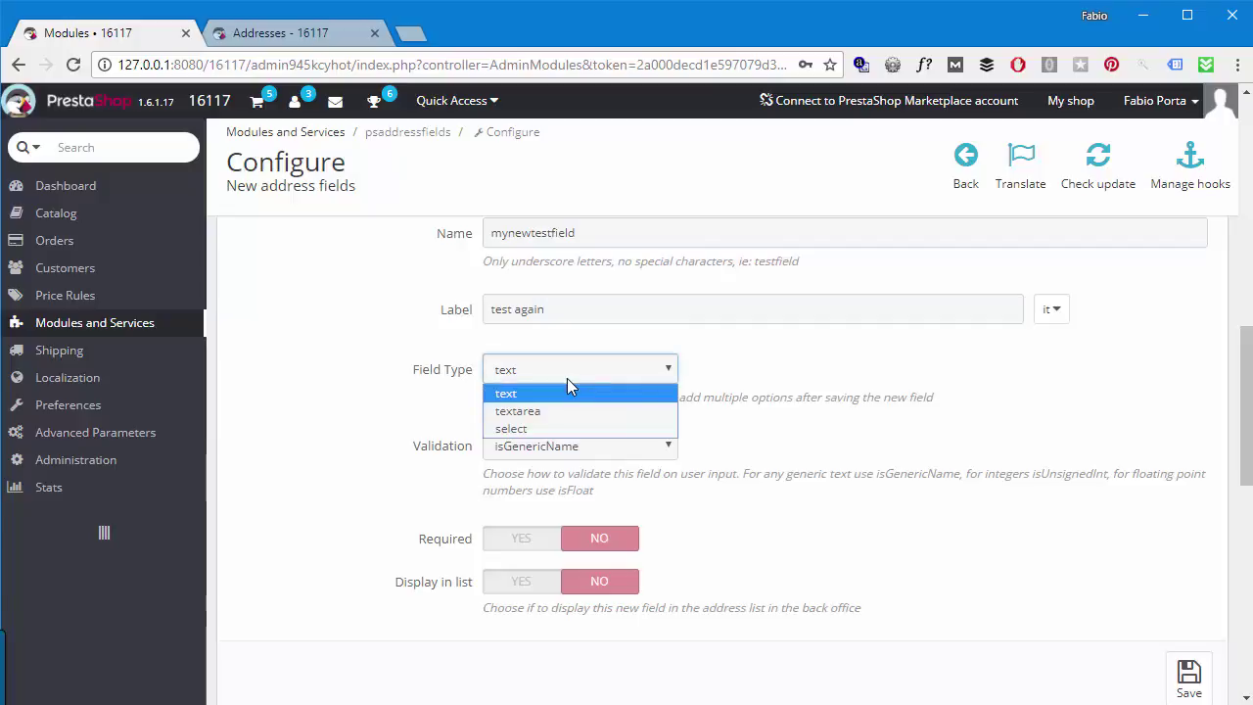
click(645, 462)
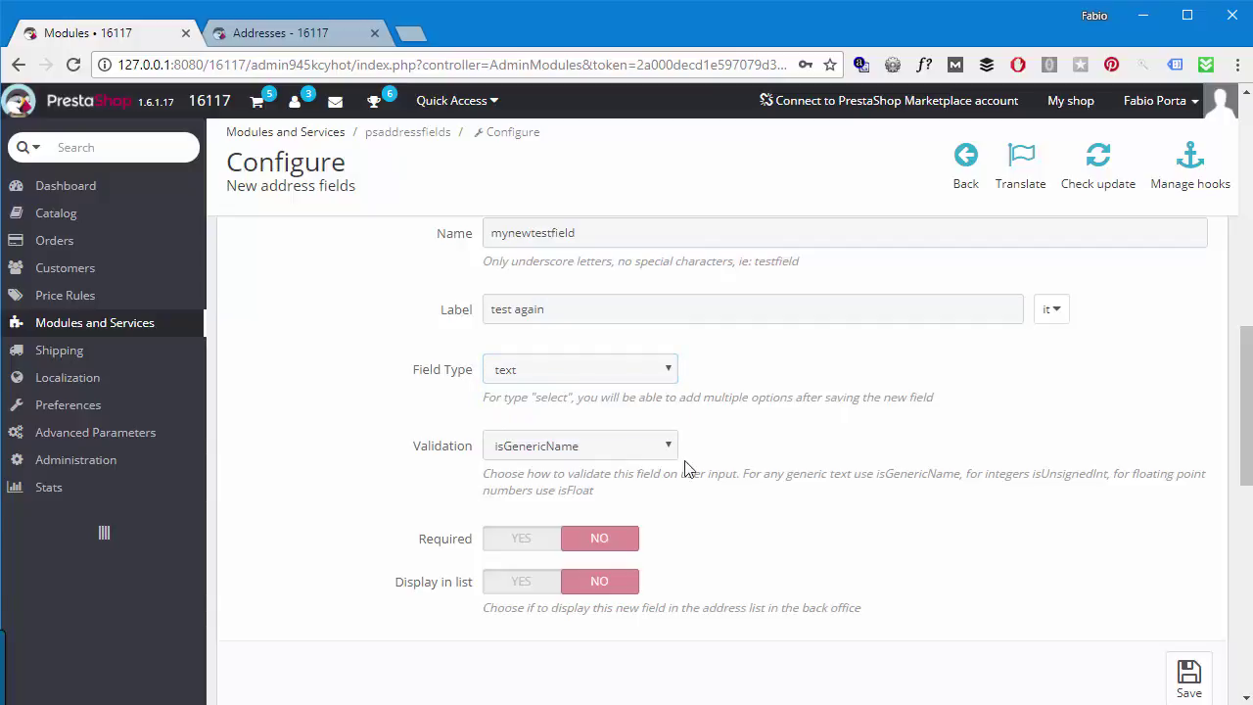
click(615, 445)
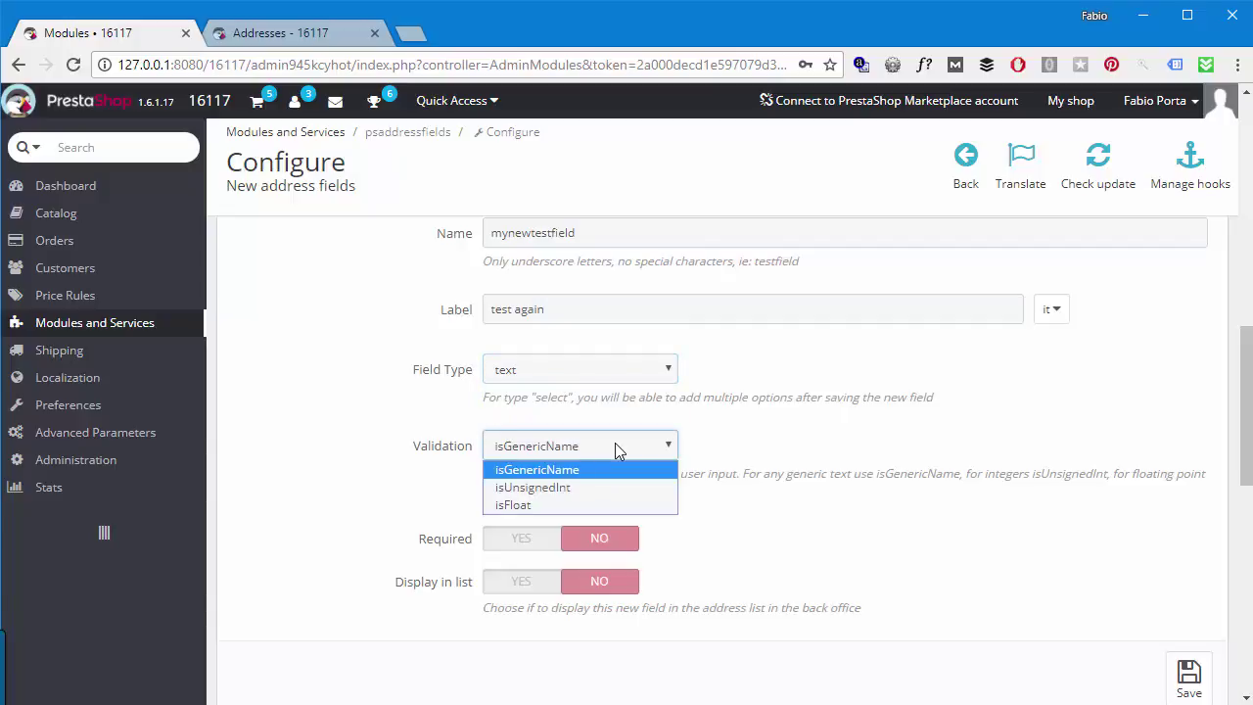
click(529, 473)
Set Required and Display in list to YES, then save the field.
scroll(803, 502, down, 1)
scroll(803, 503, down, 1)
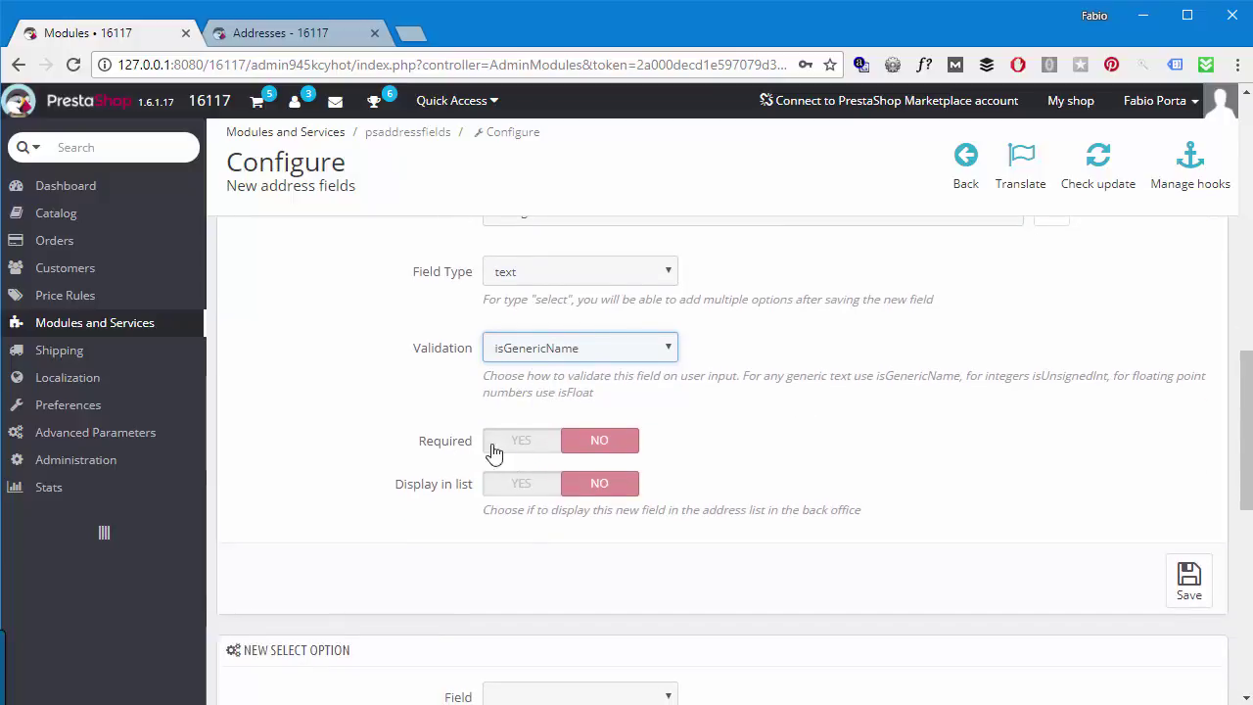
click(519, 453)
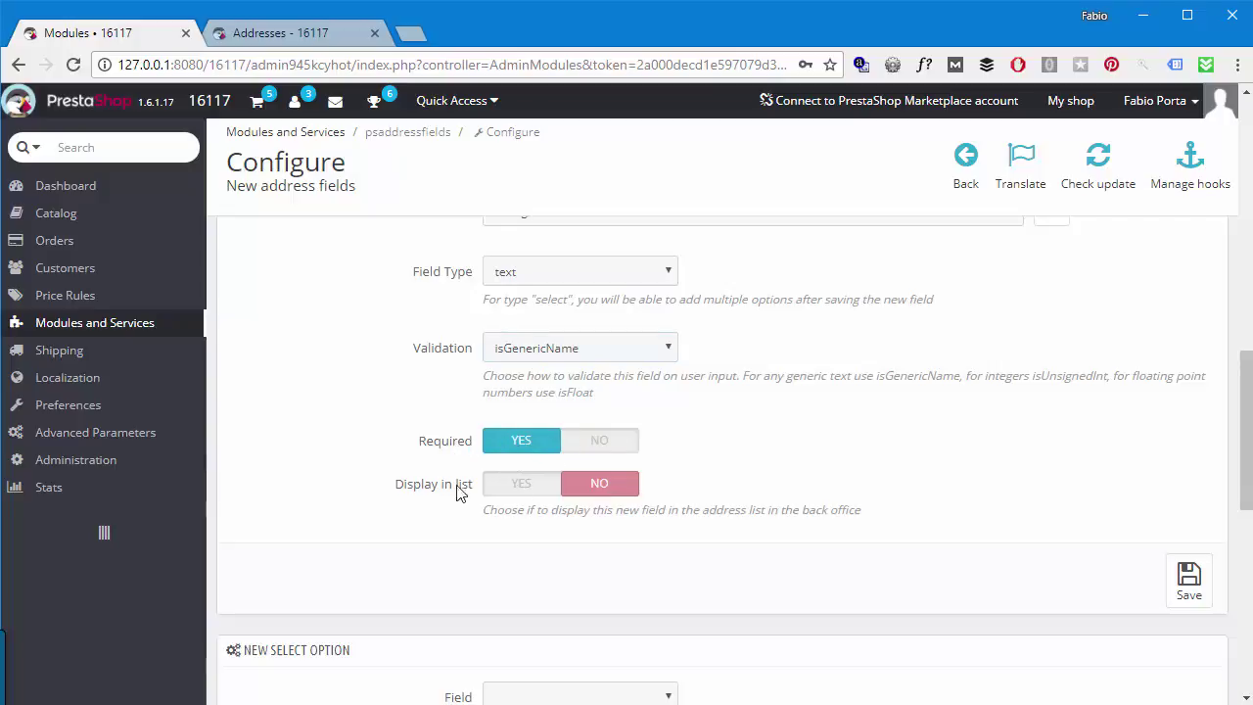
click(524, 490)
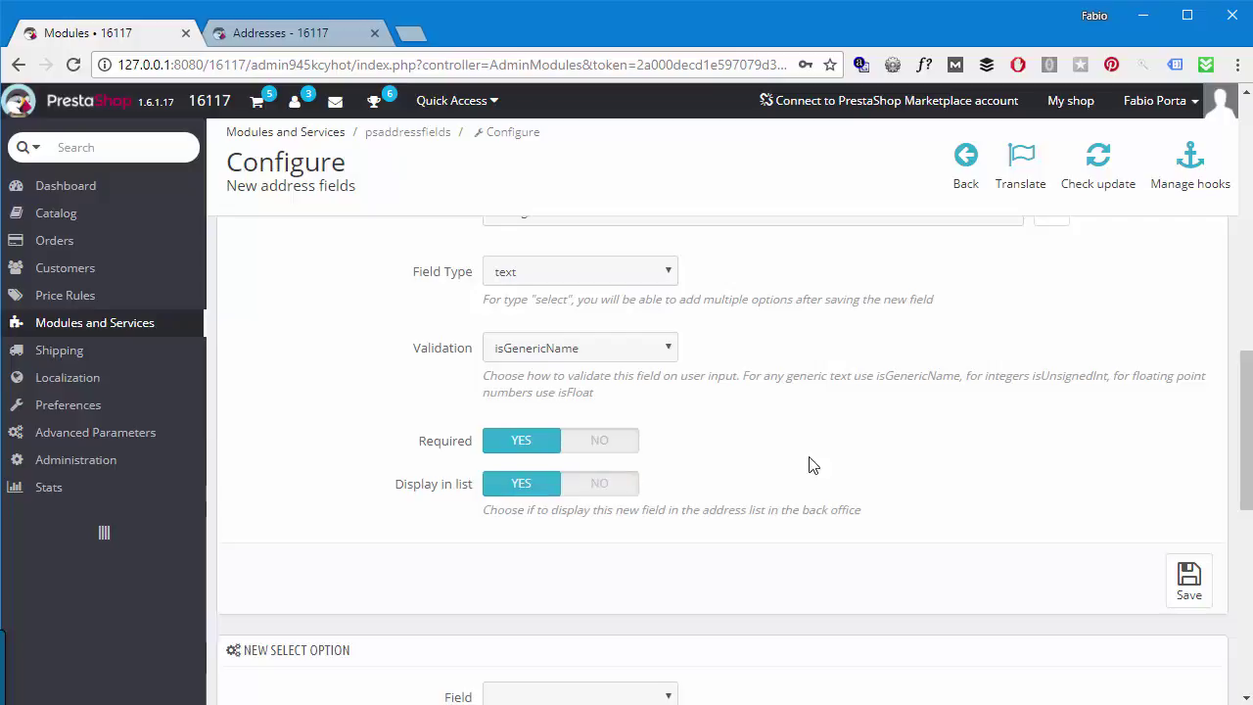
scroll(722, 481, up, 5)
scroll(788, 452, down, 3)
scroll(788, 452, down, 1)
scroll(1113, 518, down, 1)
click(1191, 577)
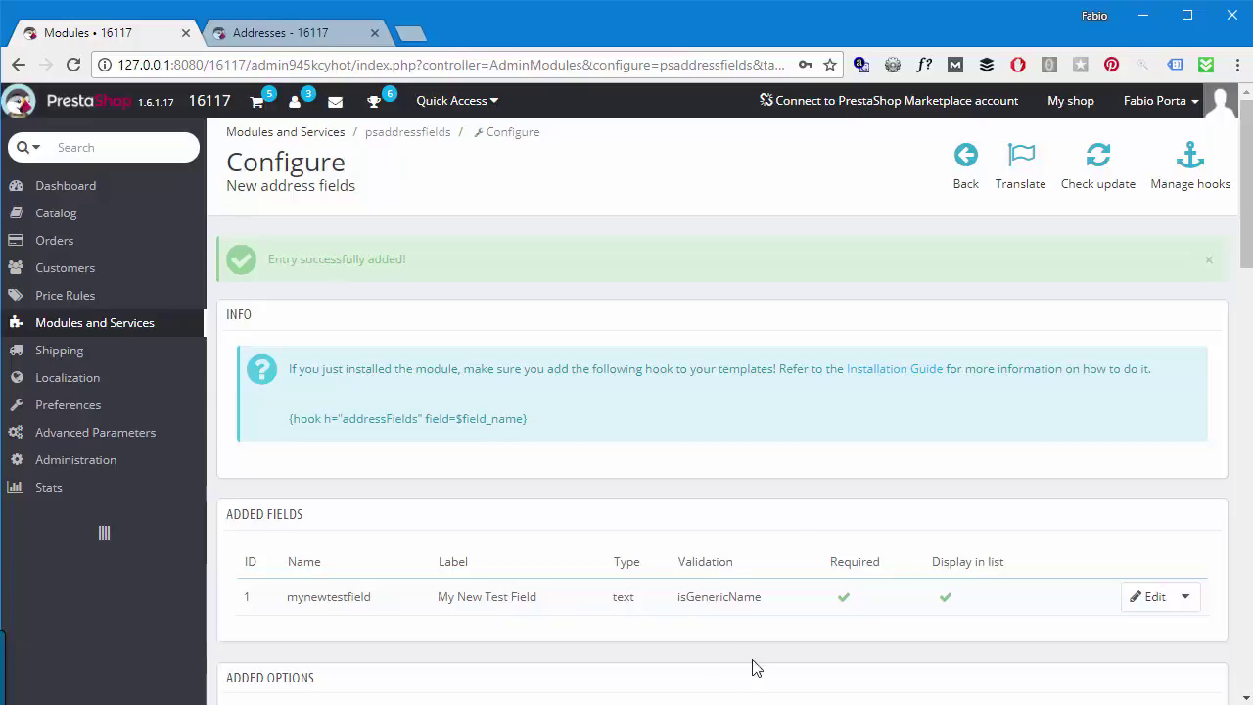
Scroll past the Added Fields table listing mynewtestfield to the default Address Format.
scroll(794, 613, down, 10)
scroll(773, 457, down, 5)
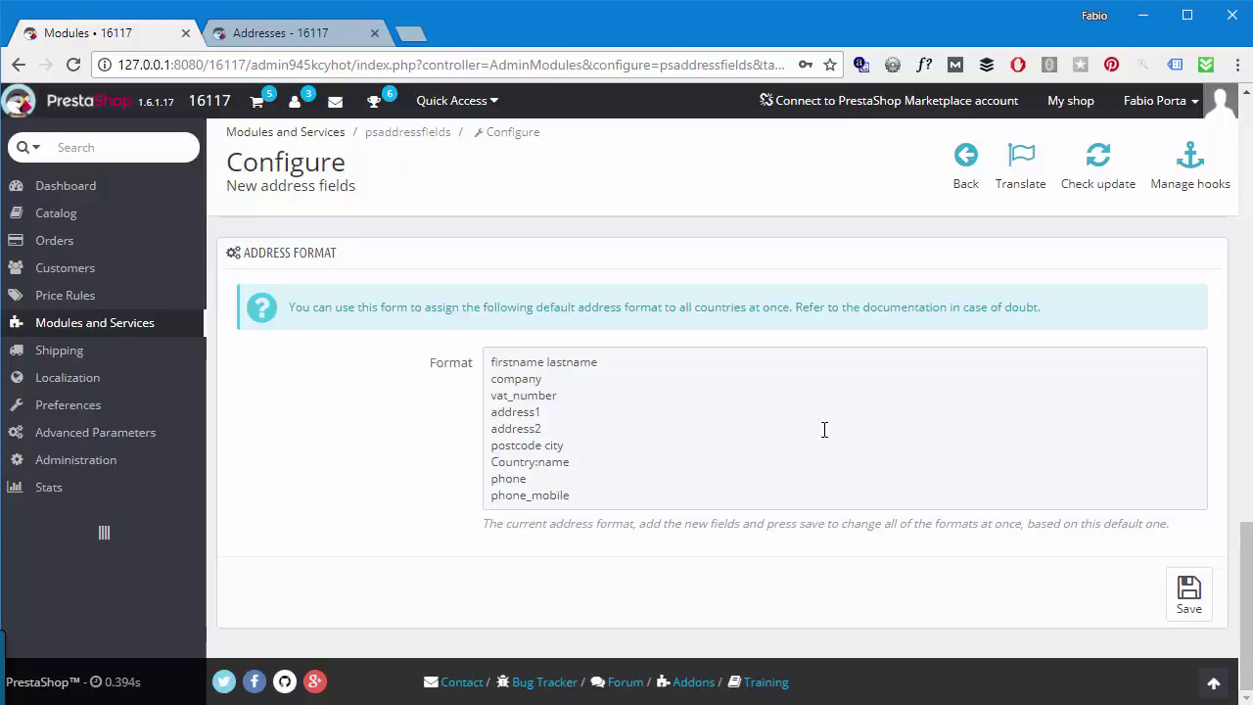
Add mynewtestfield on a new line below phone_mobile in the address format.
scroll(761, 450, up, 15)
scroll(408, 484, down, 1)
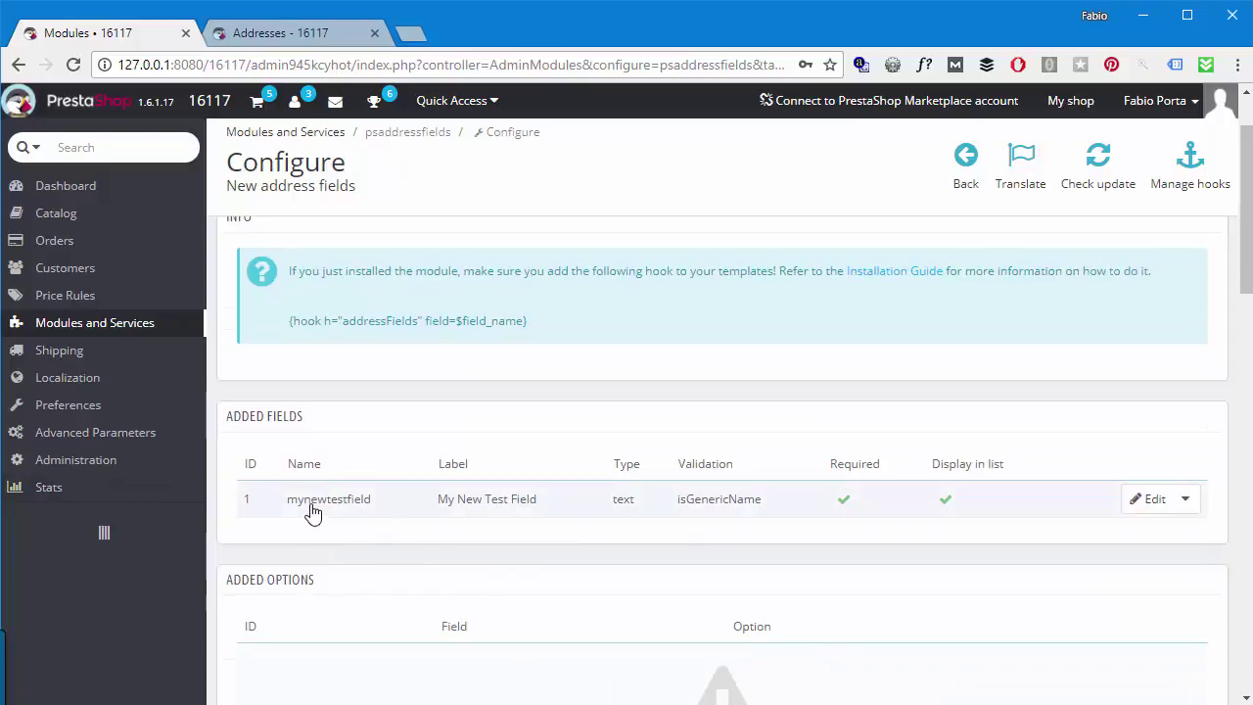
scroll(378, 515, down, 12)
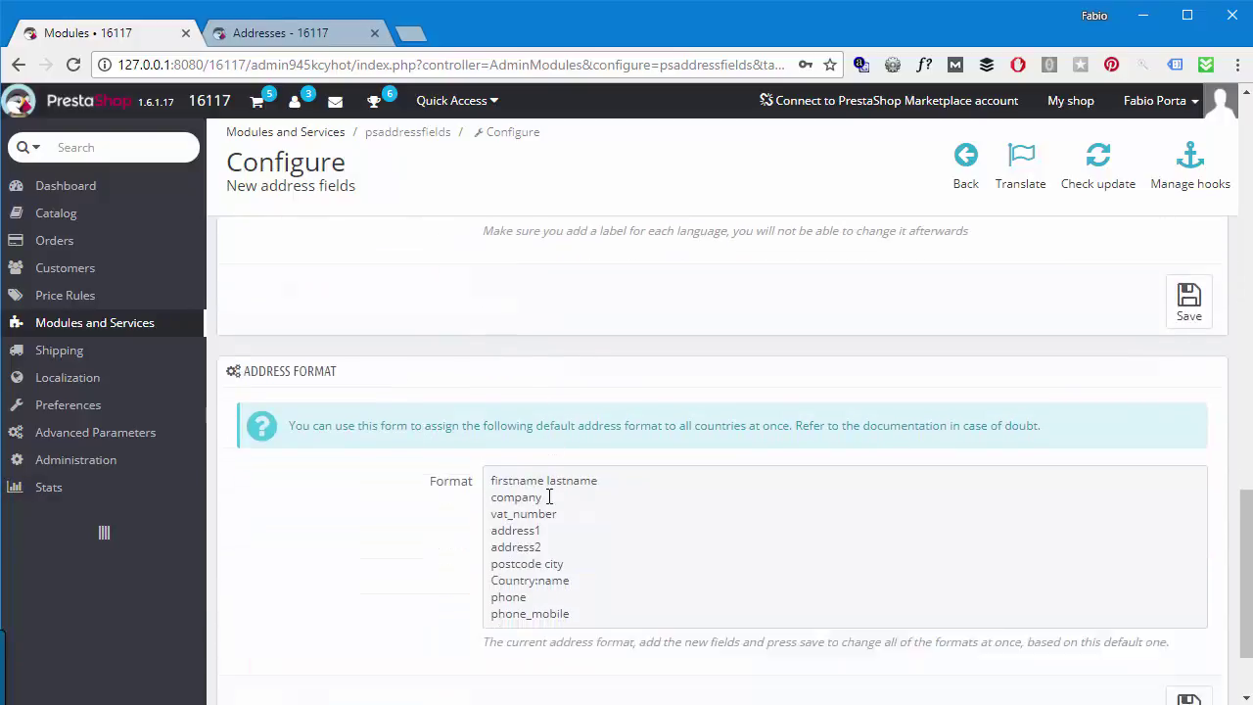
click(591, 482)
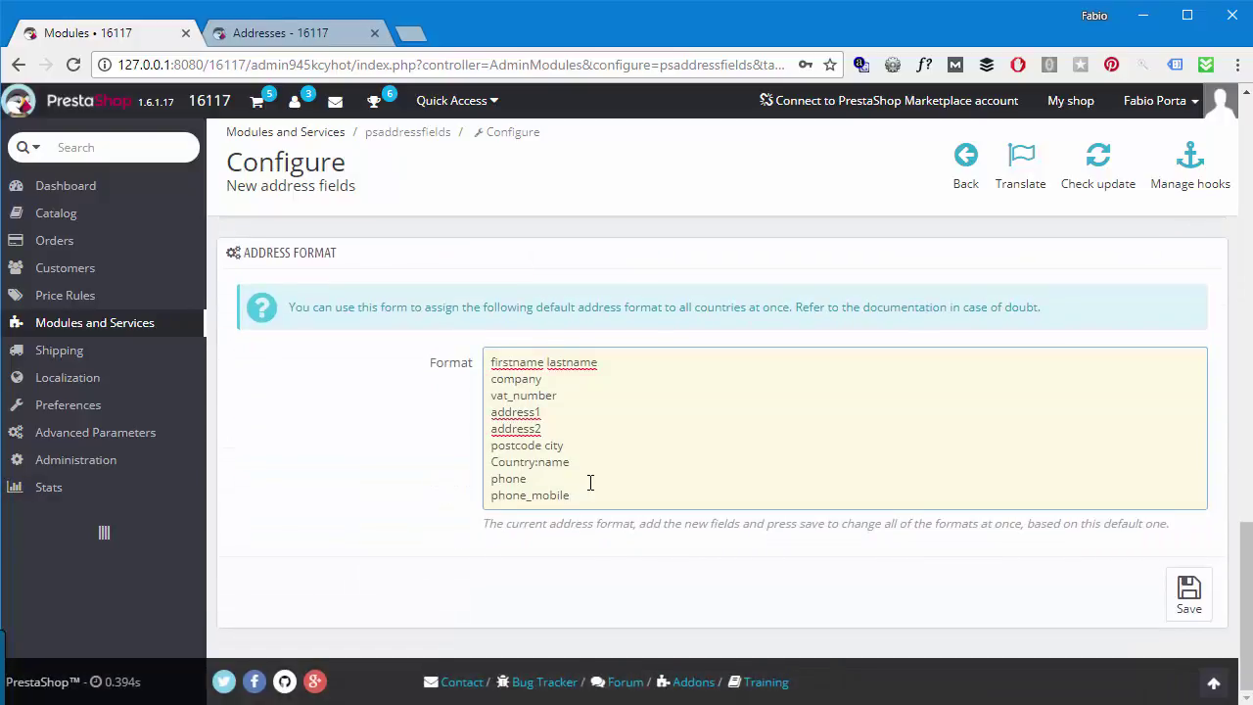
key(Return)
text(mynewte)
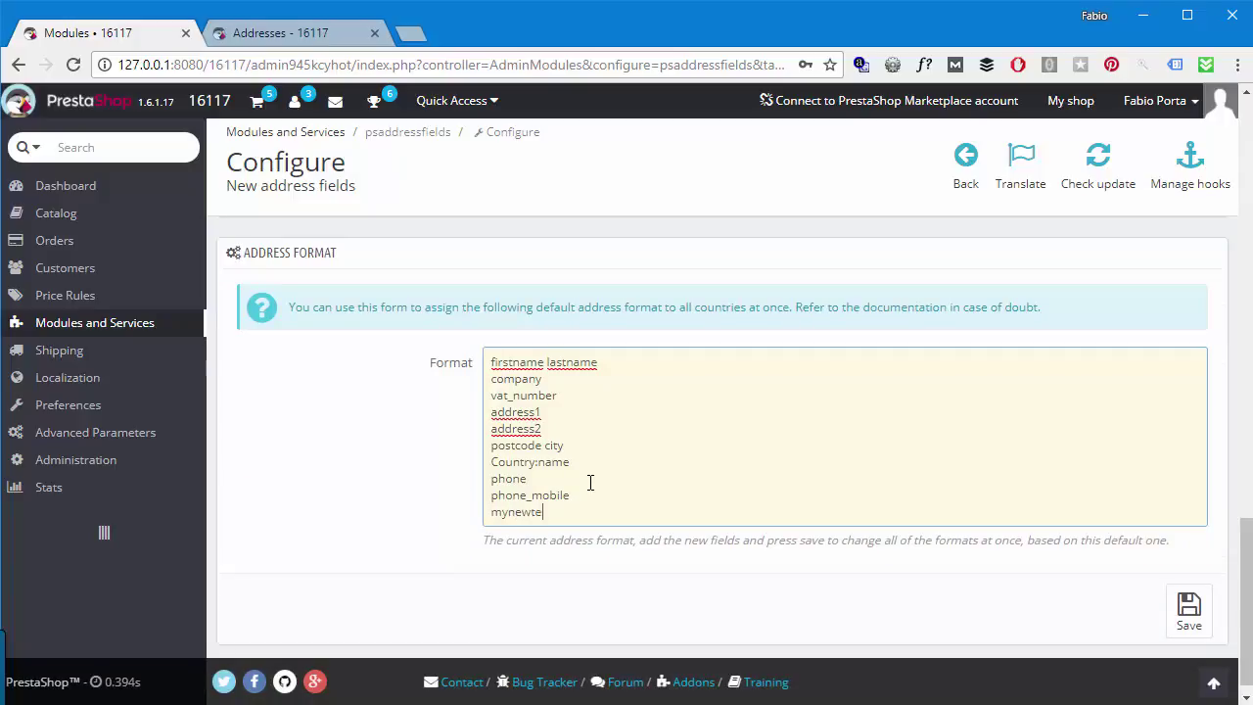
text(stfield)
Check the mynewtestfield line at the end of the Format text.
scroll(1159, 595, down, 1)
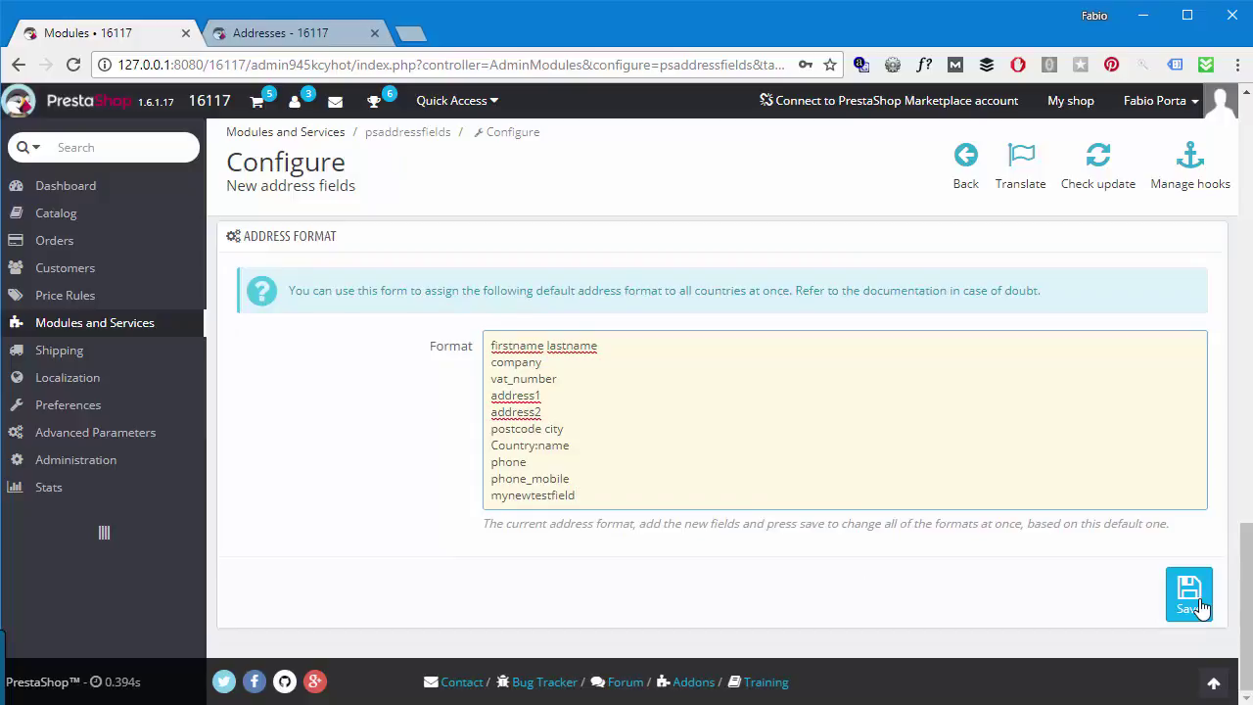
scroll(965, 425, down, 8)
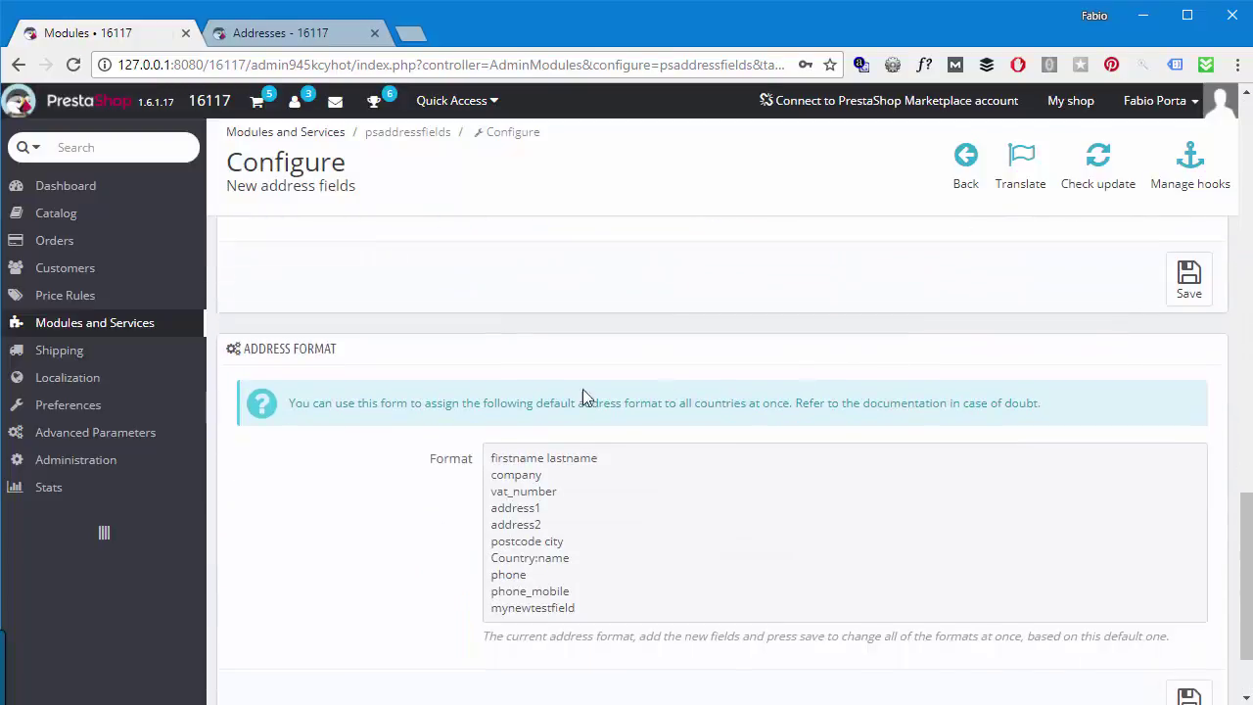
scroll(544, 403, down, 1)
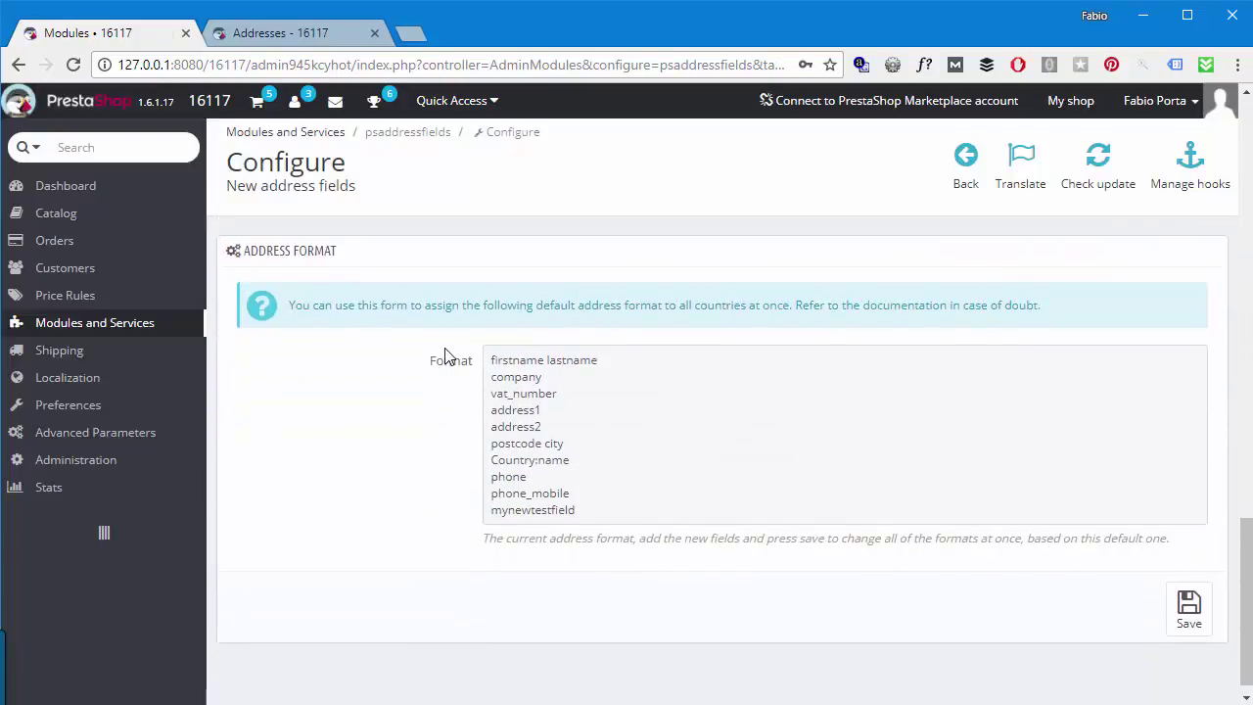
mouse_move(493, 353)
mouse_down()
mouse_move(604, 441)
mouse_move(494, 360)
mouse_up()
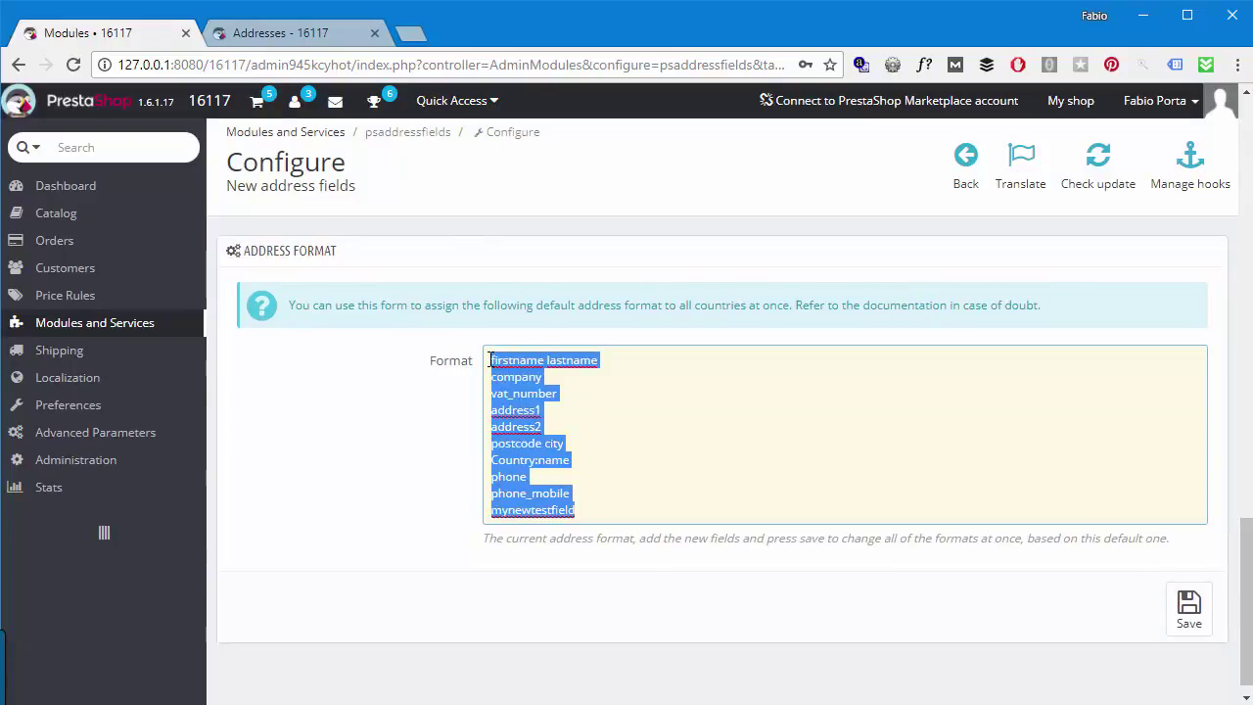
click(592, 516)
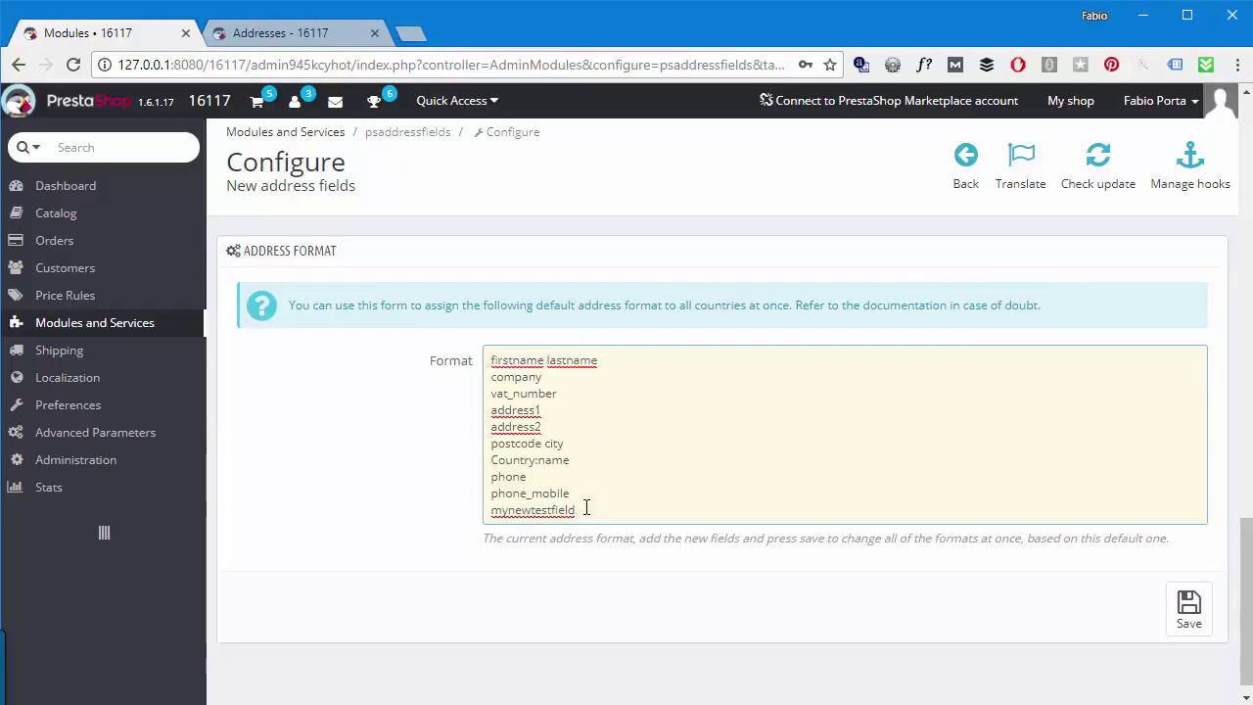
double_click(607, 515)
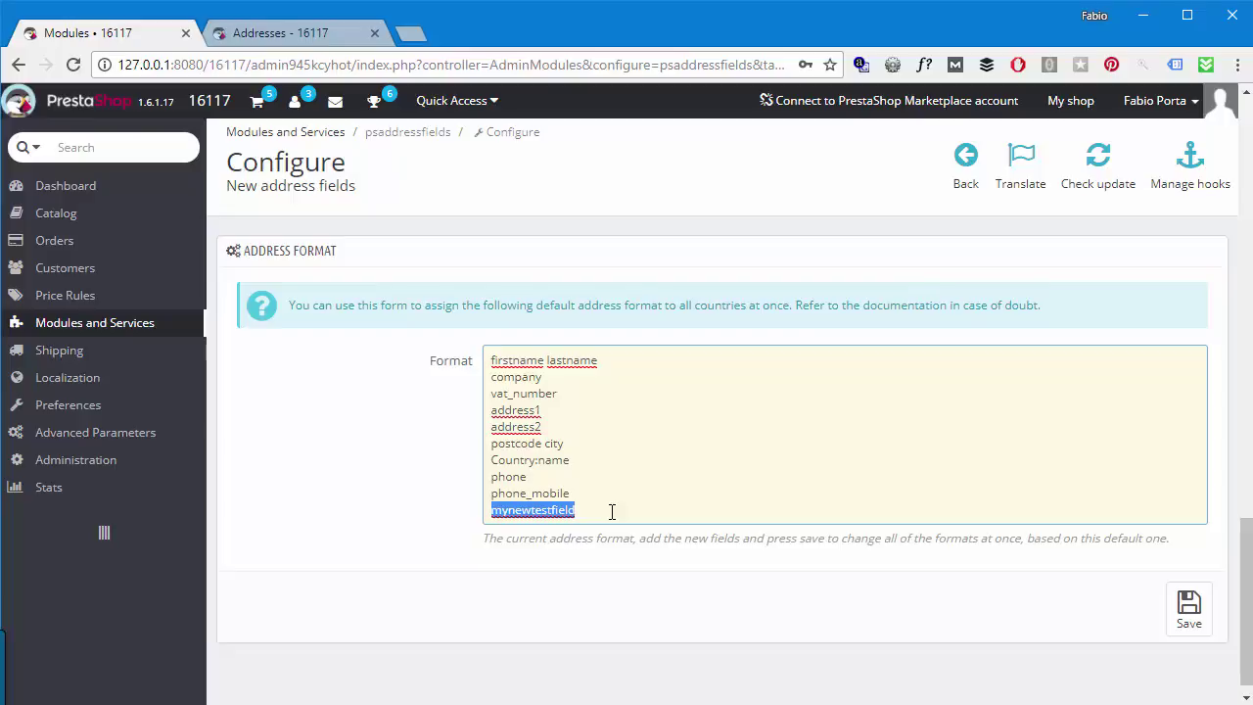
Open Customers > Addresses in a new tab and edit address ID 1.
scroll(682, 440, up, 7)
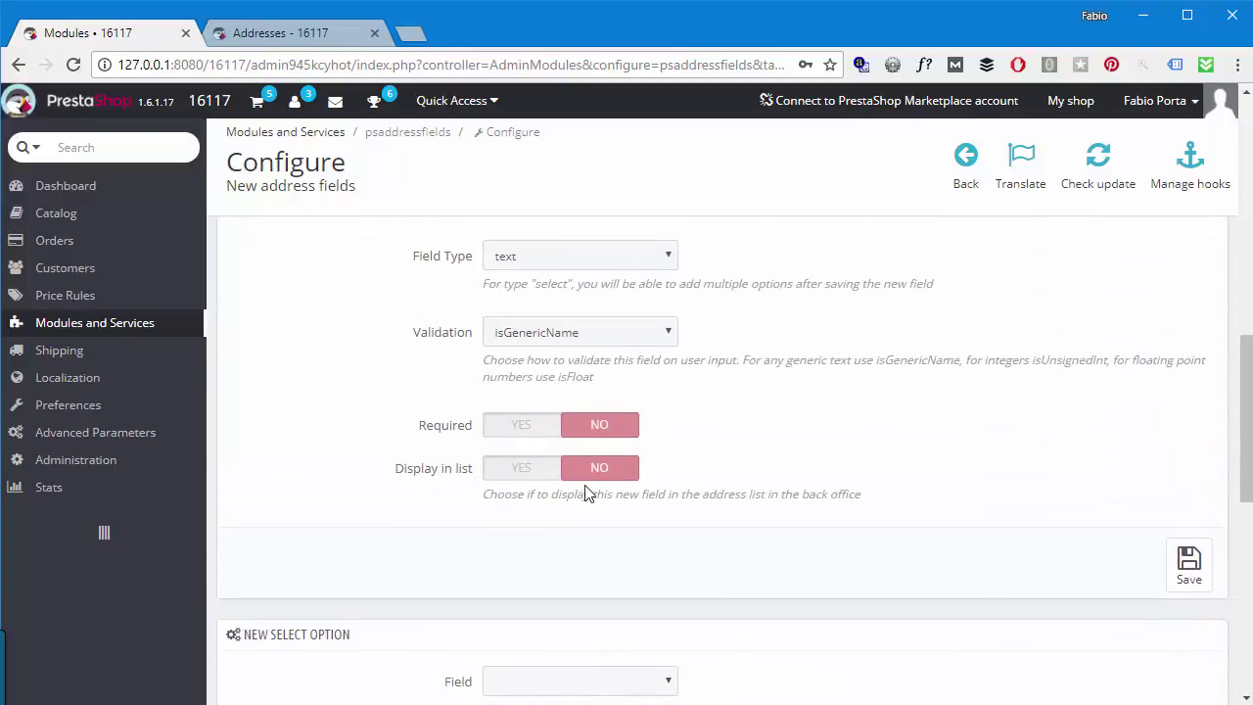
mouse_move(56, 271)
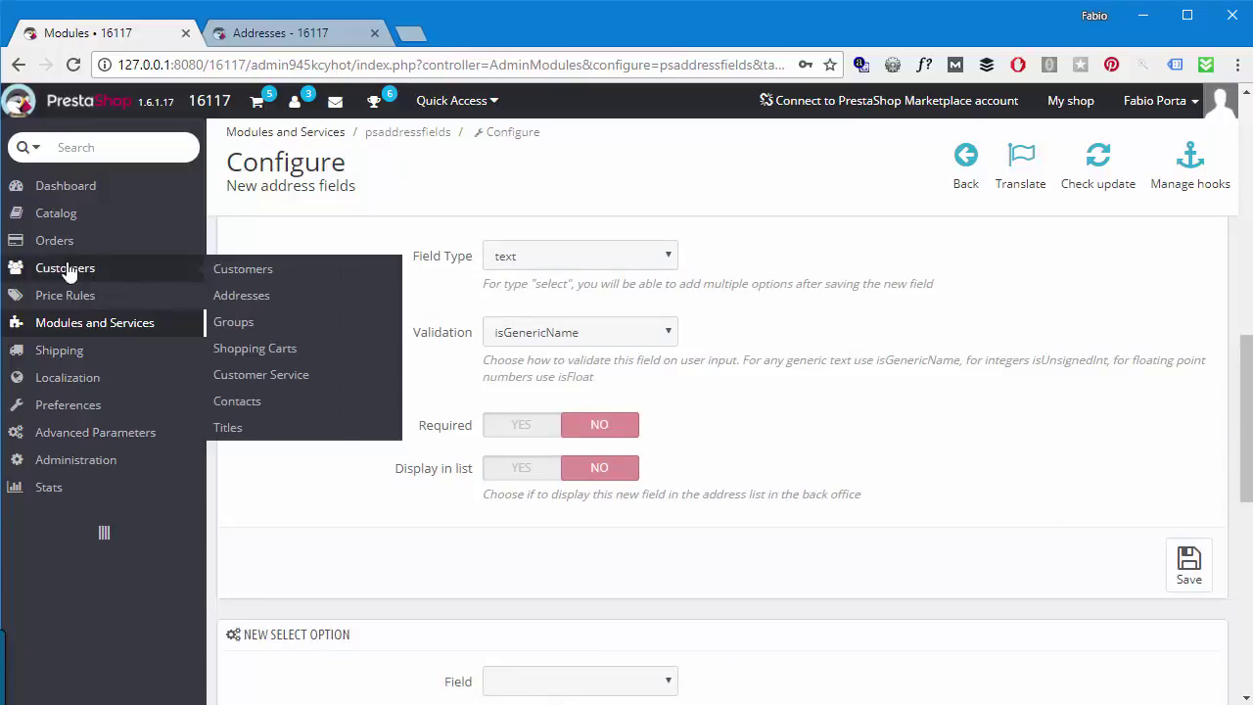
mouse_move(146, 224)
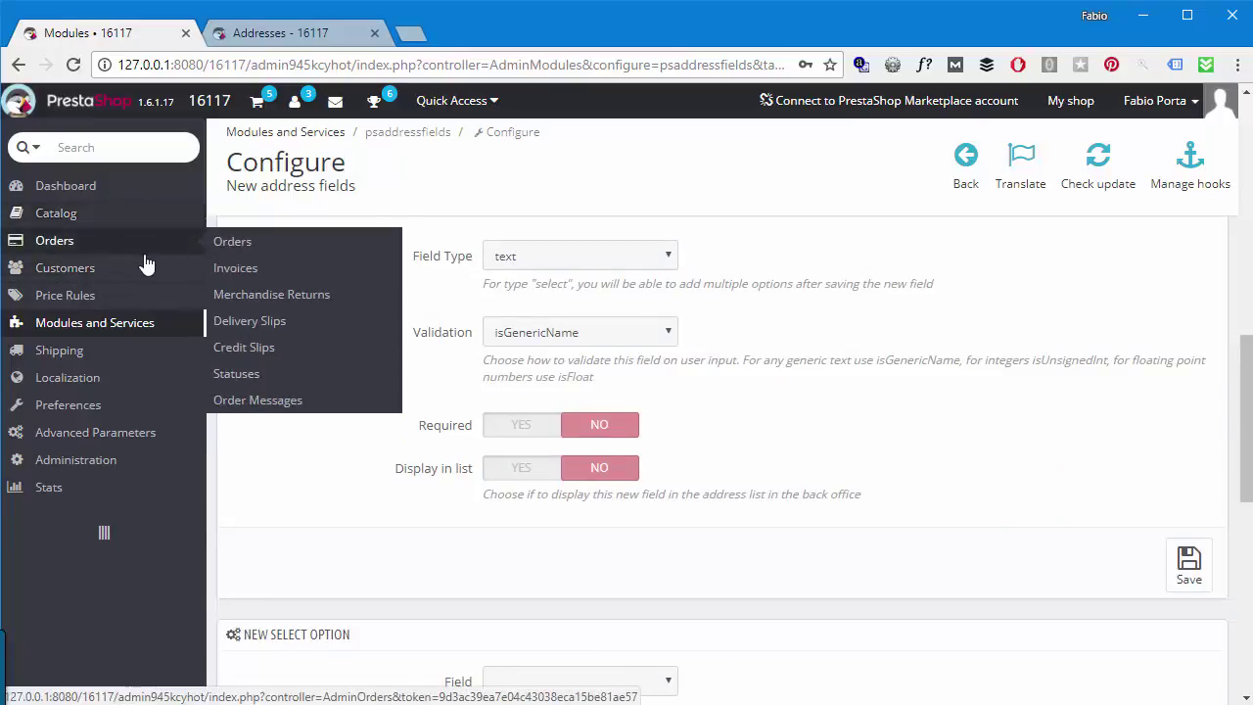
middle_click(240, 295)
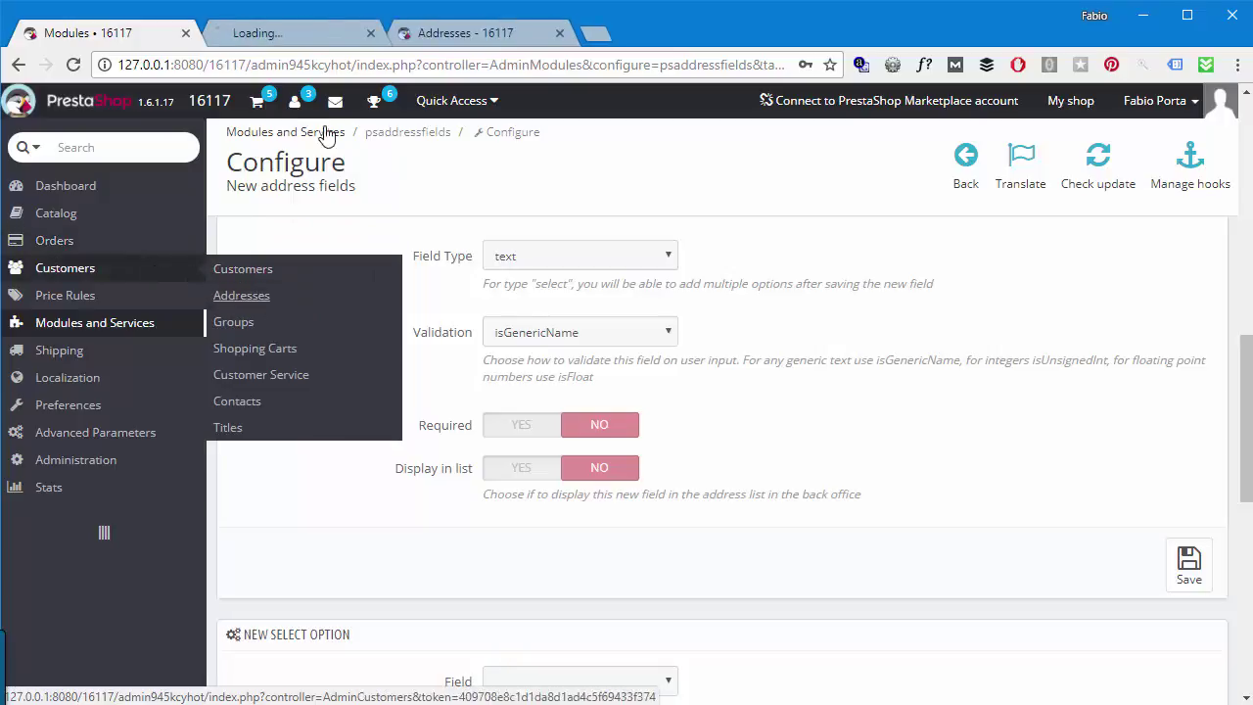
click(286, 32)
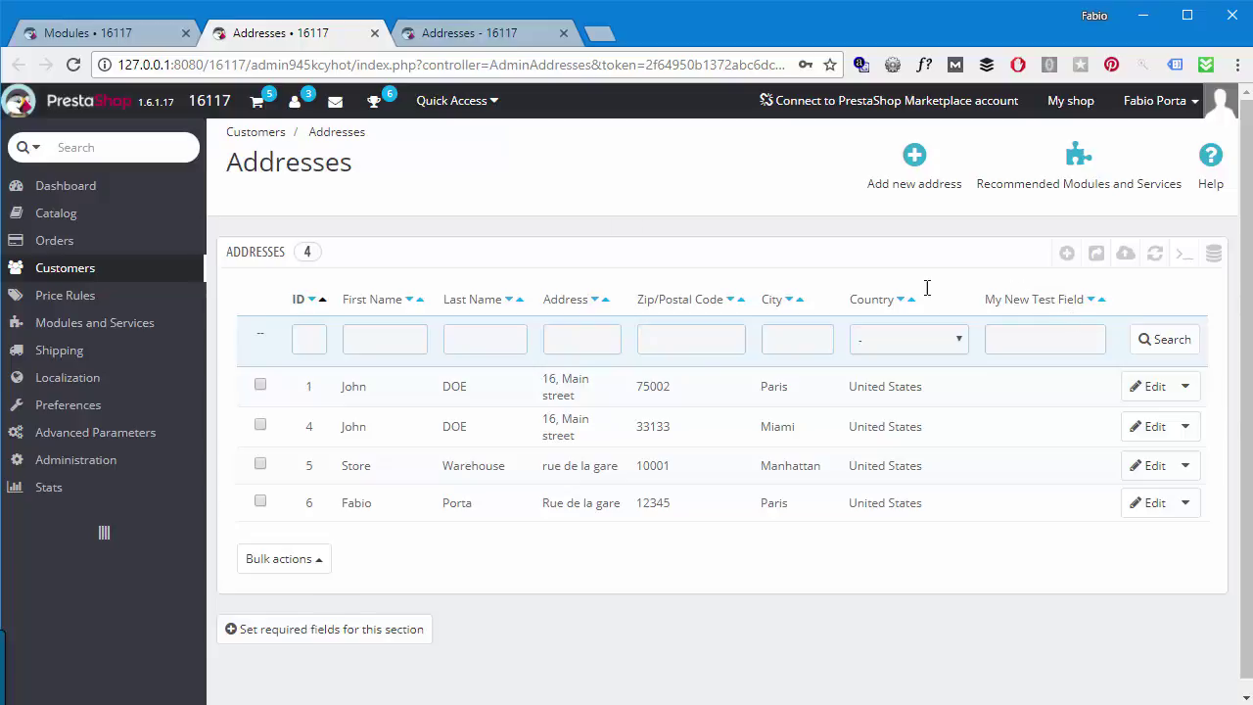
click(67, 34)
scroll(627, 401, up, 5)
click(311, 36)
click(1145, 395)
scroll(610, 386, down, 5)
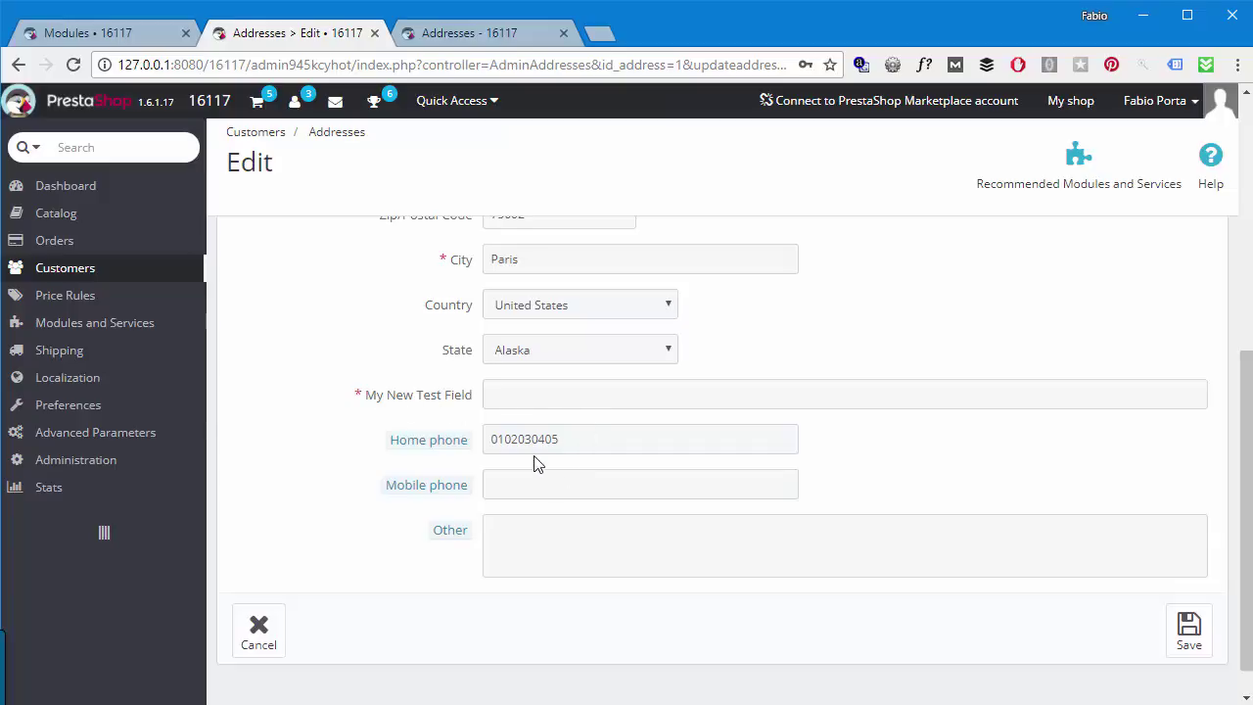
Enter fdhukjfshgfsdjk in My New Test Field and save address 1.
scroll(530, 453, up, 1)
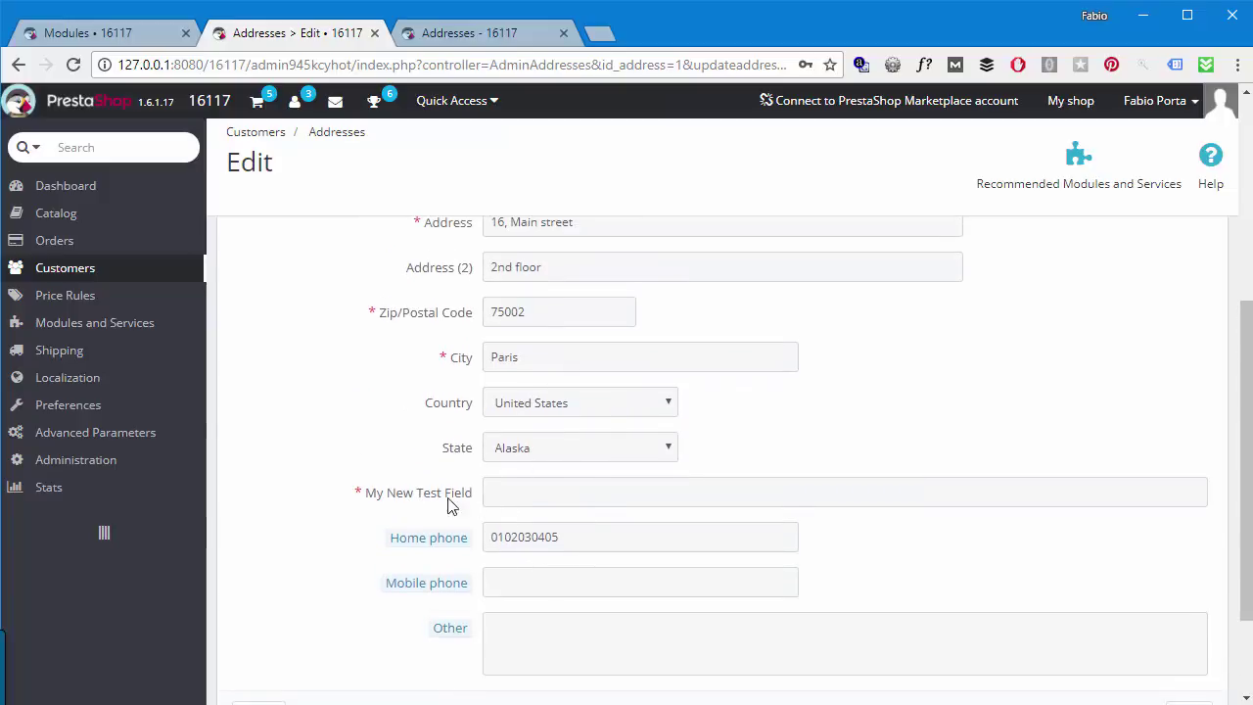
scroll(470, 587, down, 2)
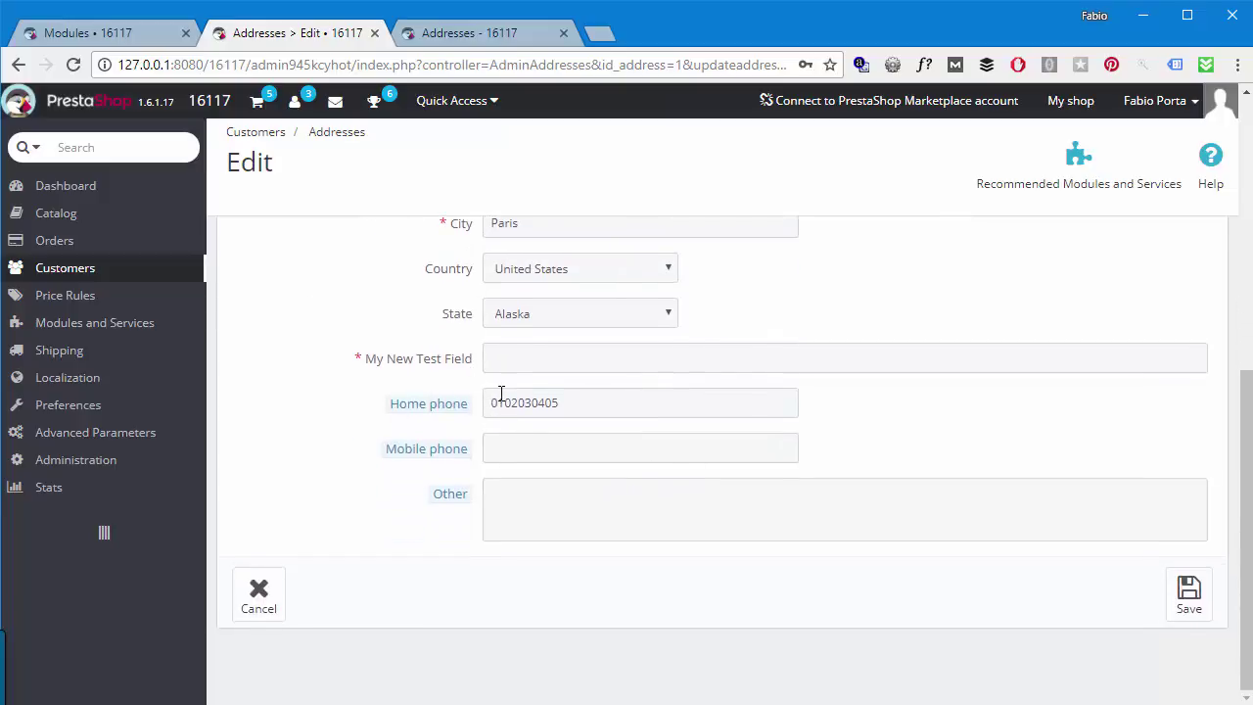
mouse_move(443, 464)
click(520, 366)
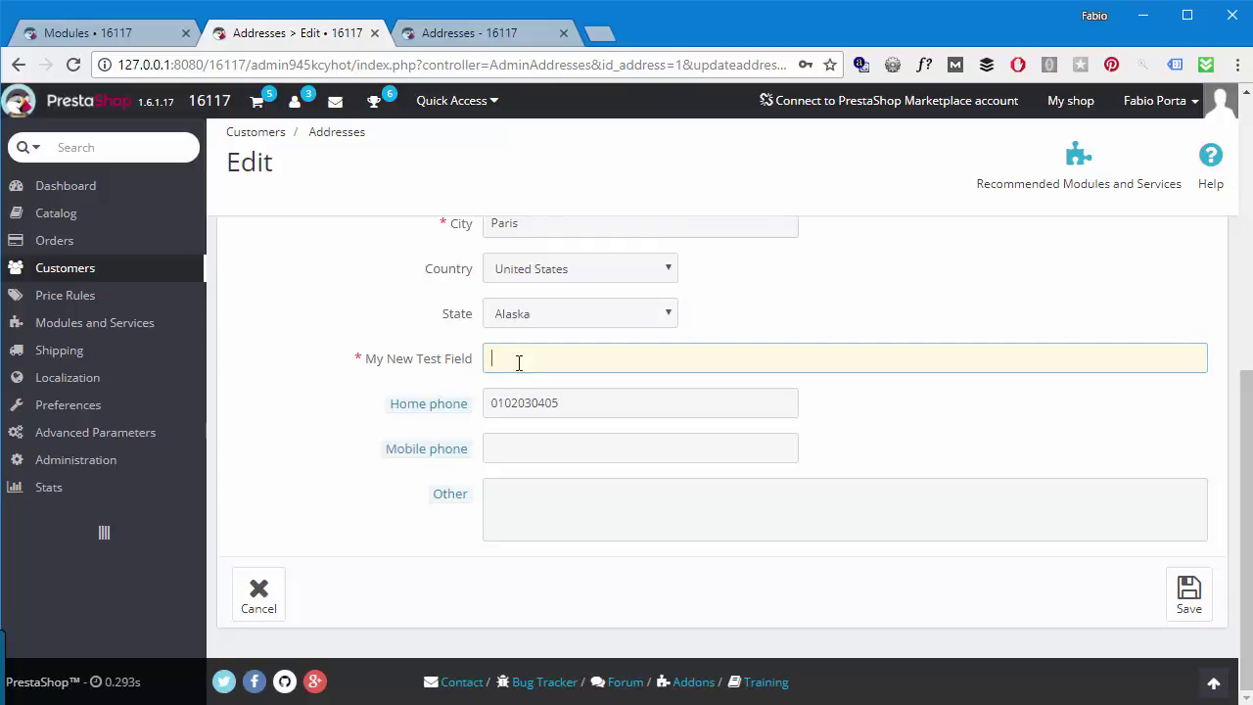
text(fdhukjfshgfsdjk)
click(1185, 612)
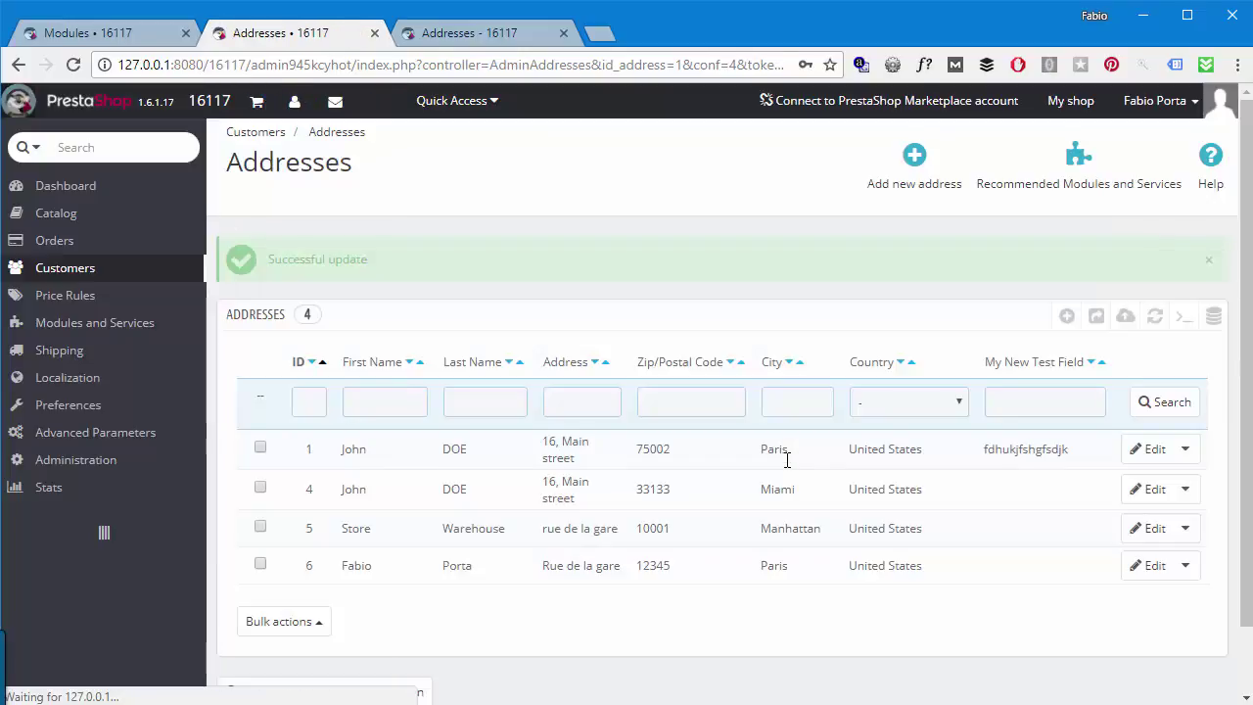
Reopen address ID 1 and save it again.
click(1158, 460)
scroll(711, 355, down, 10)
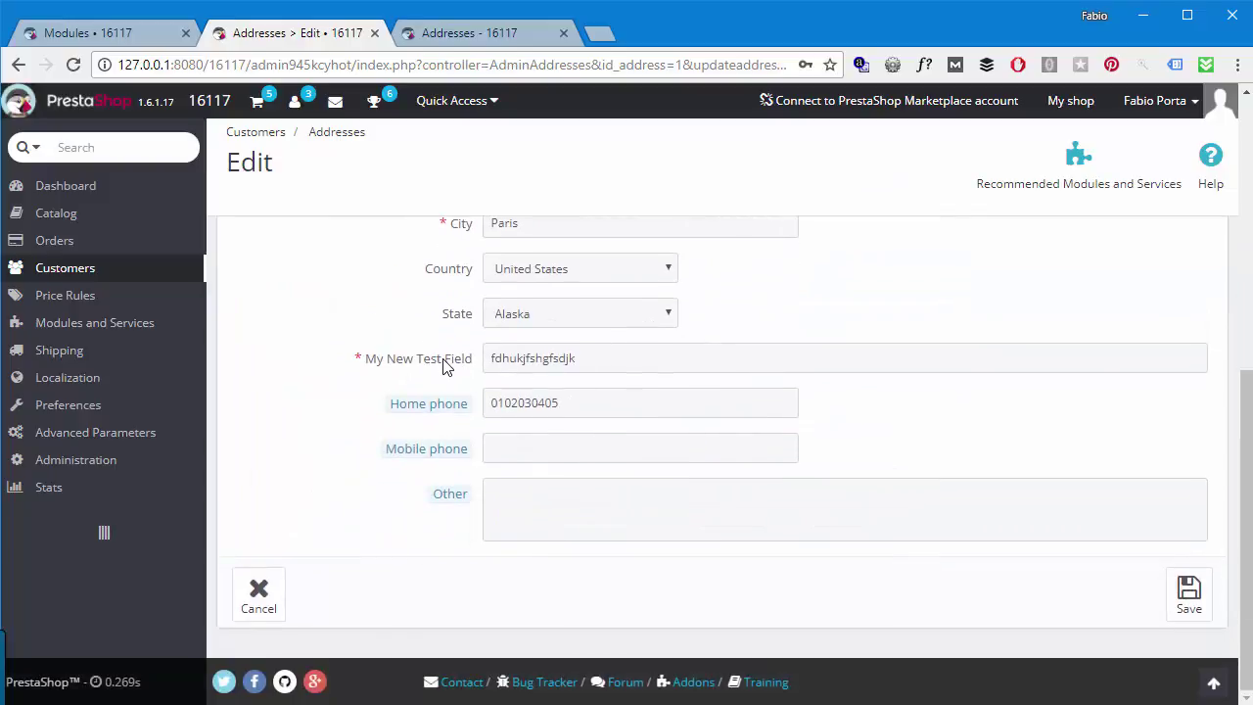
click(1189, 593)
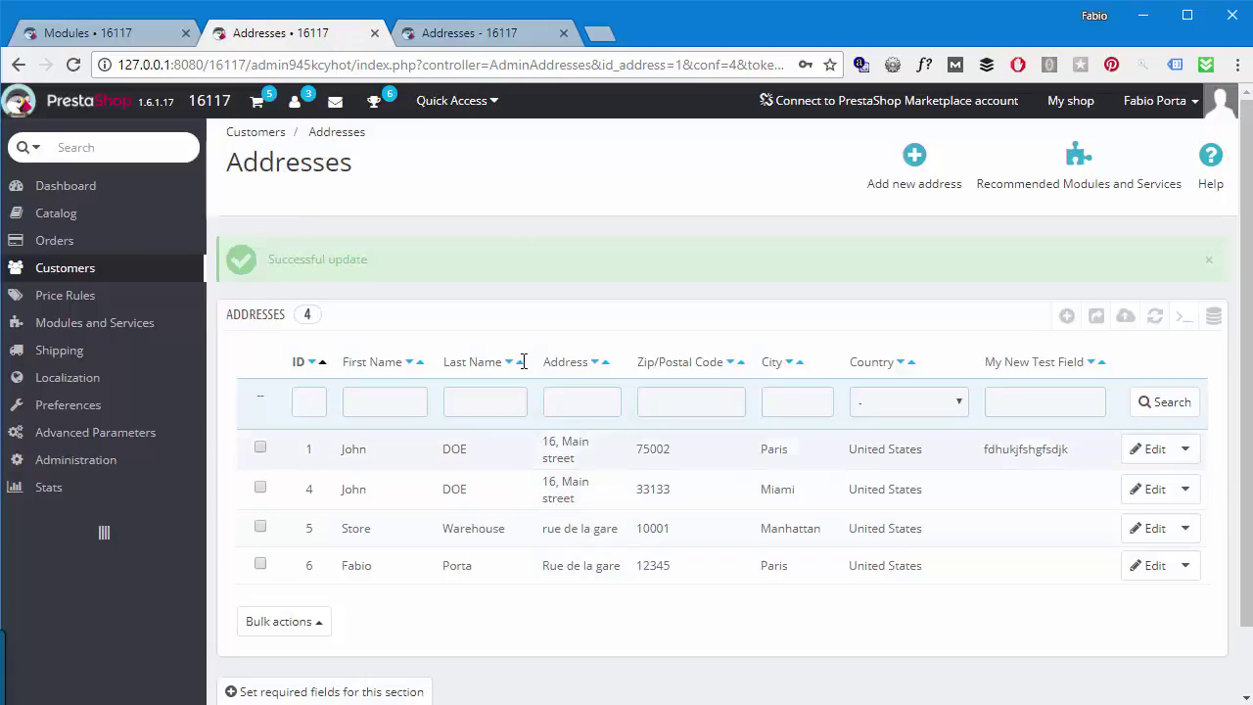
Reload the storefront My Addresses page and open the address for updating.
click(458, 43)
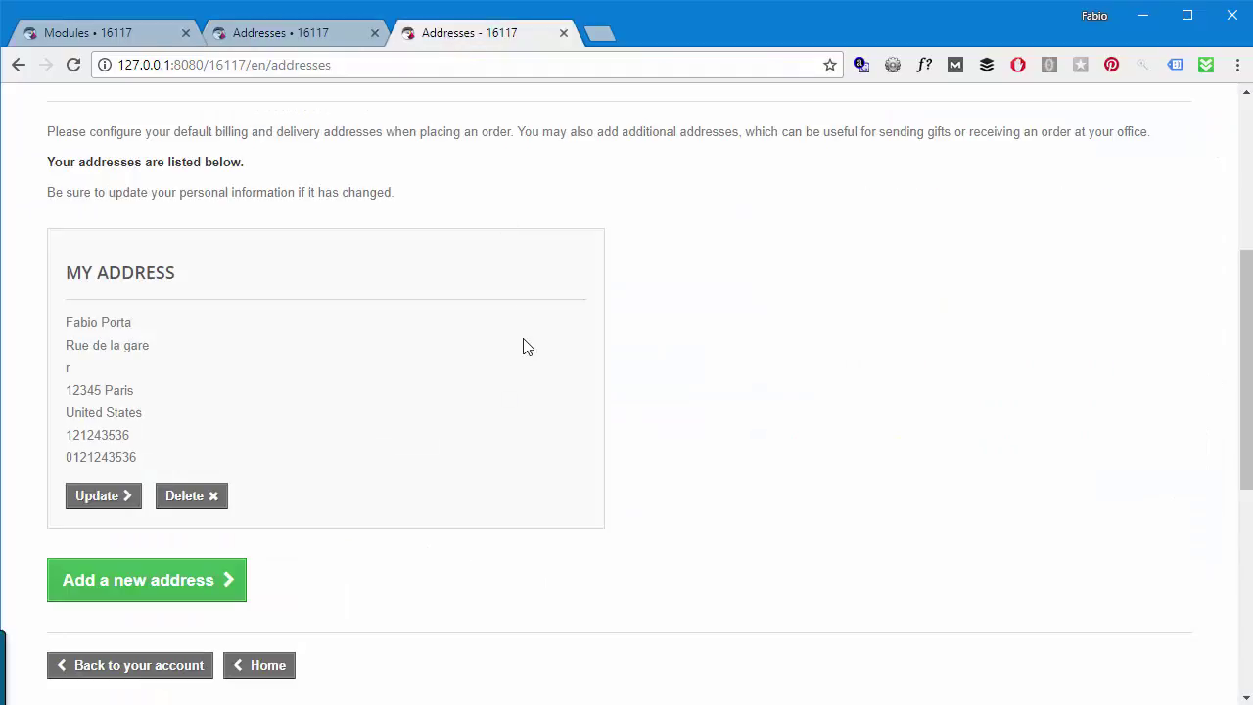
key(F5)
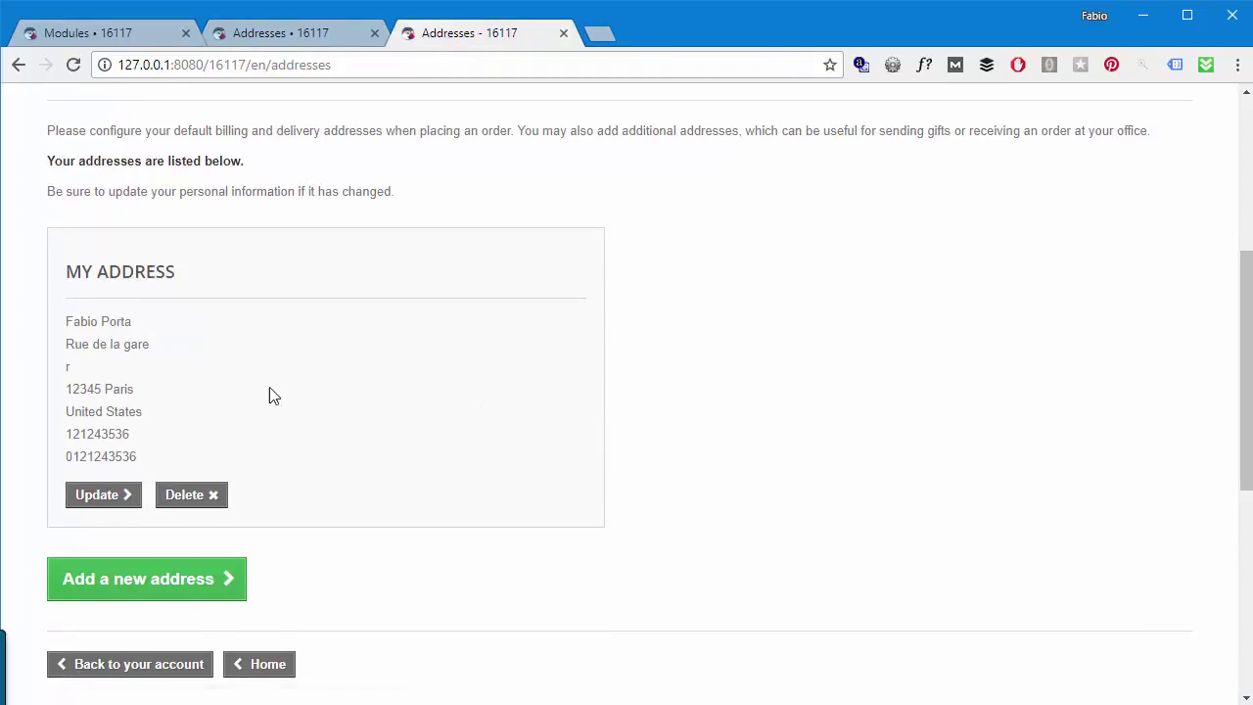
scroll(268, 353, down, 5)
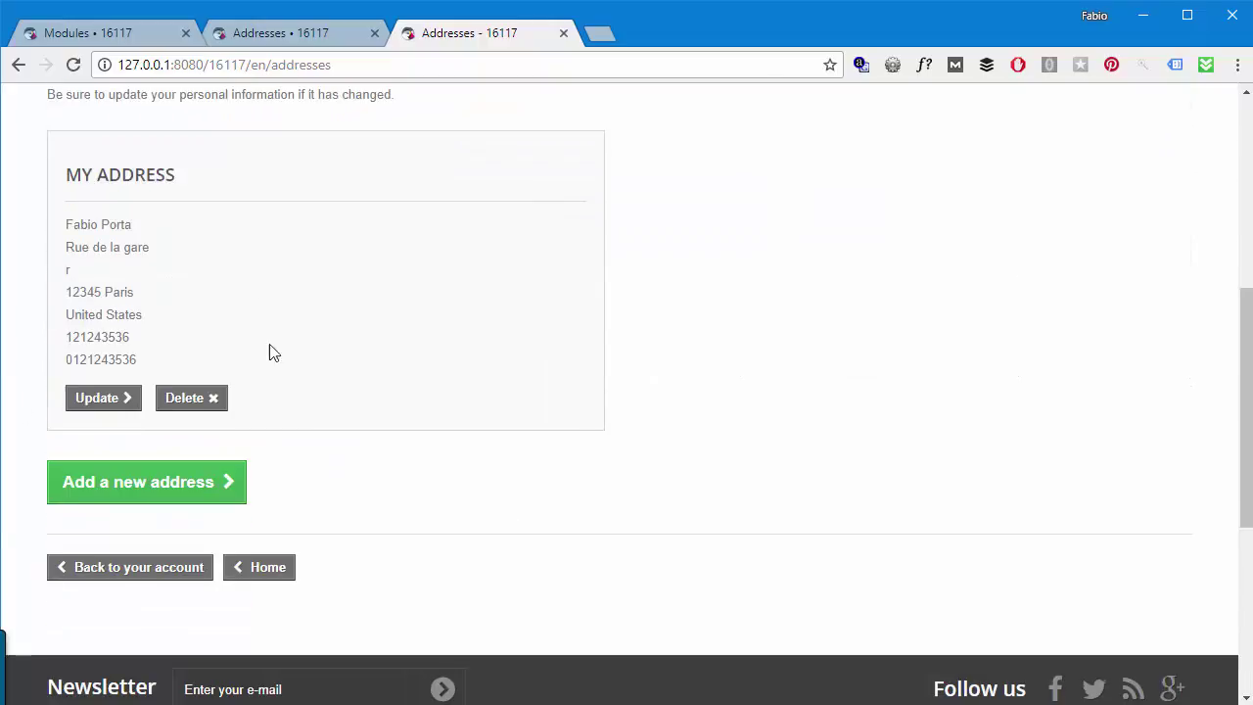
click(100, 402)
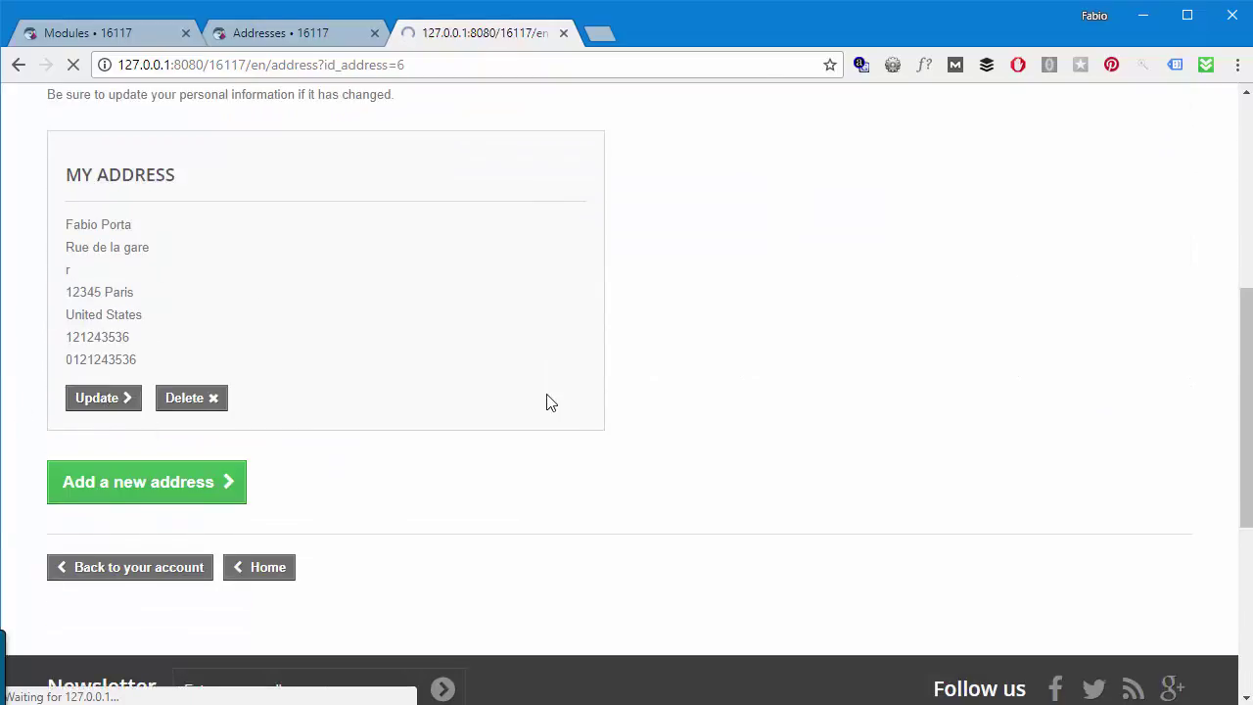
Enter hdfhsdjkfhdfds in My New Test Field and save the storefront address.
scroll(579, 350, down, 5)
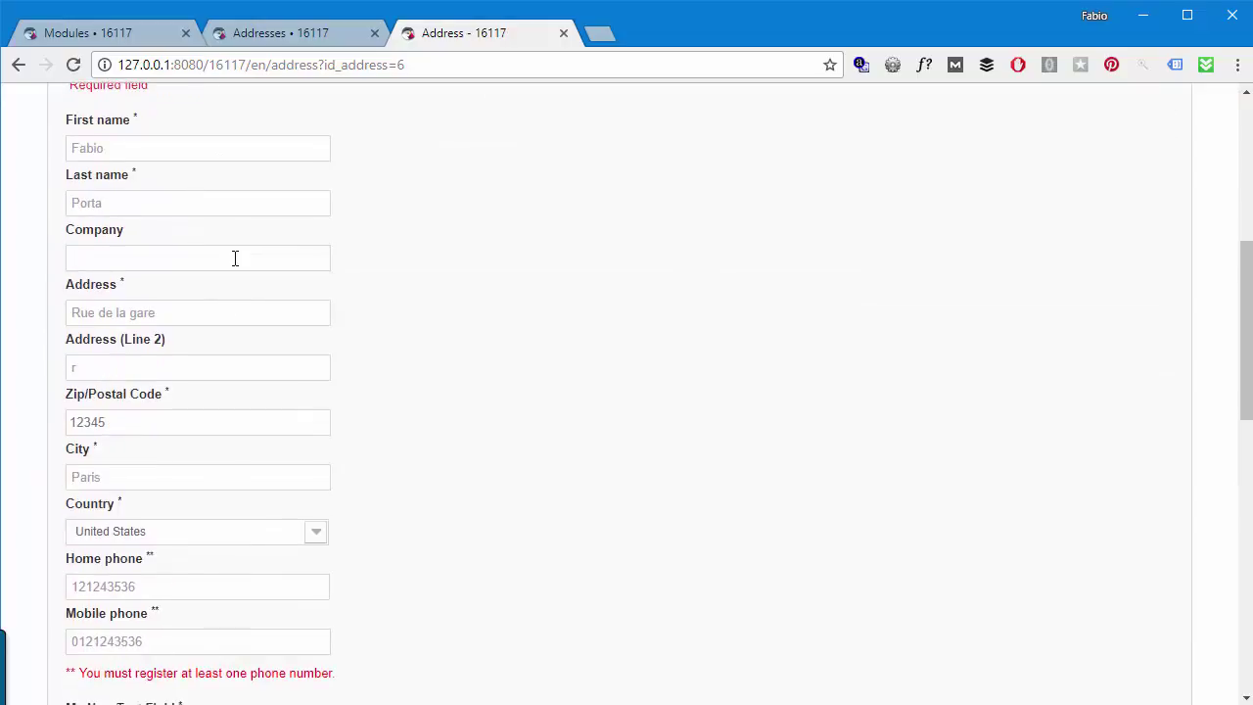
scroll(235, 257, down, 5)
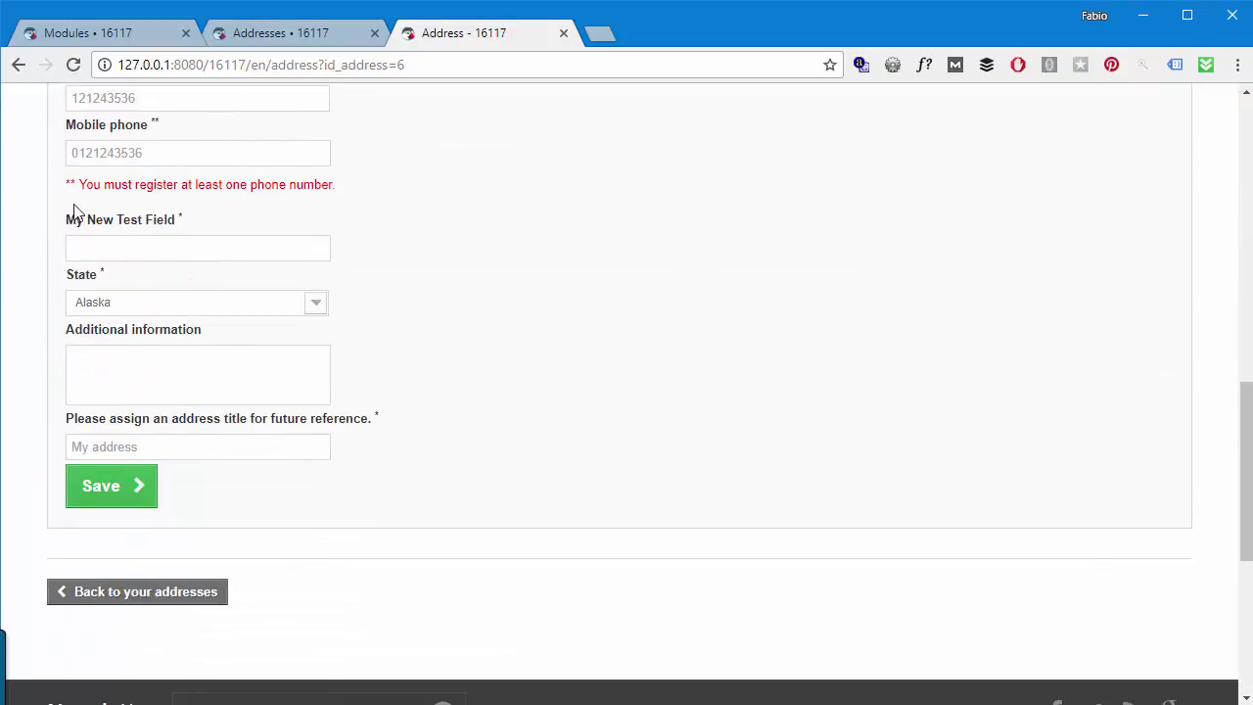
drag(75, 224, 199, 237)
click(198, 250)
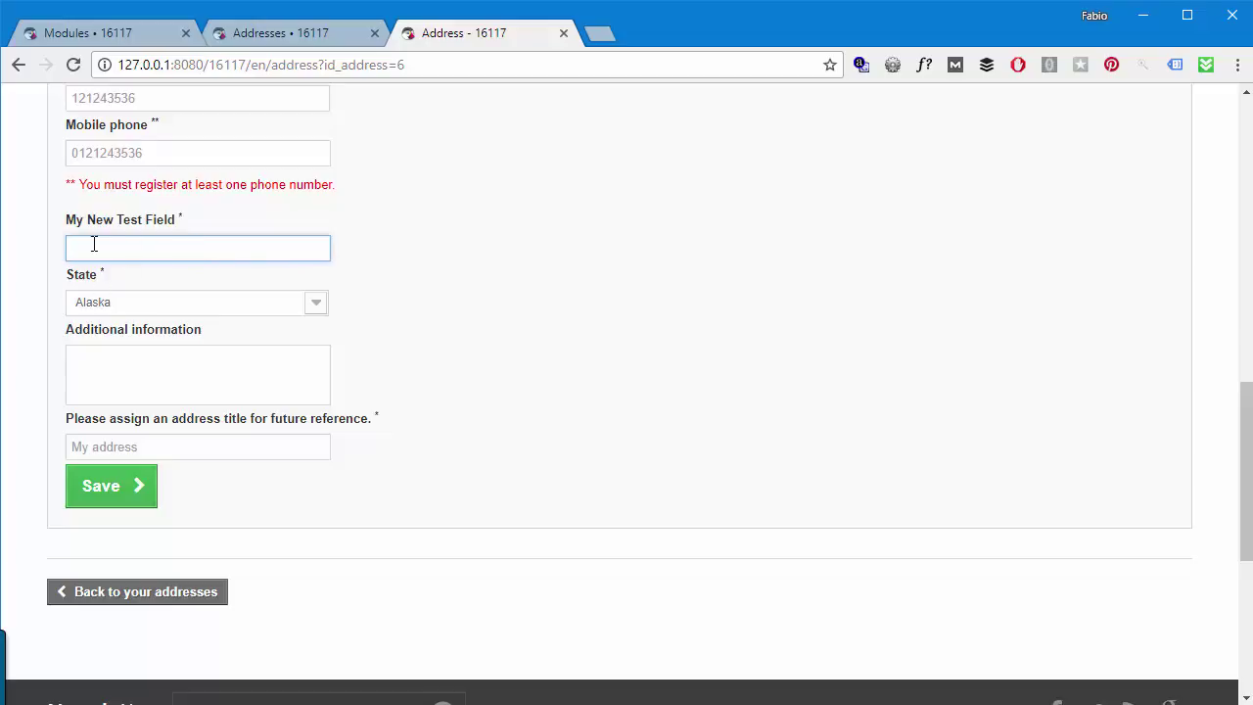
drag(65, 215, 193, 242)
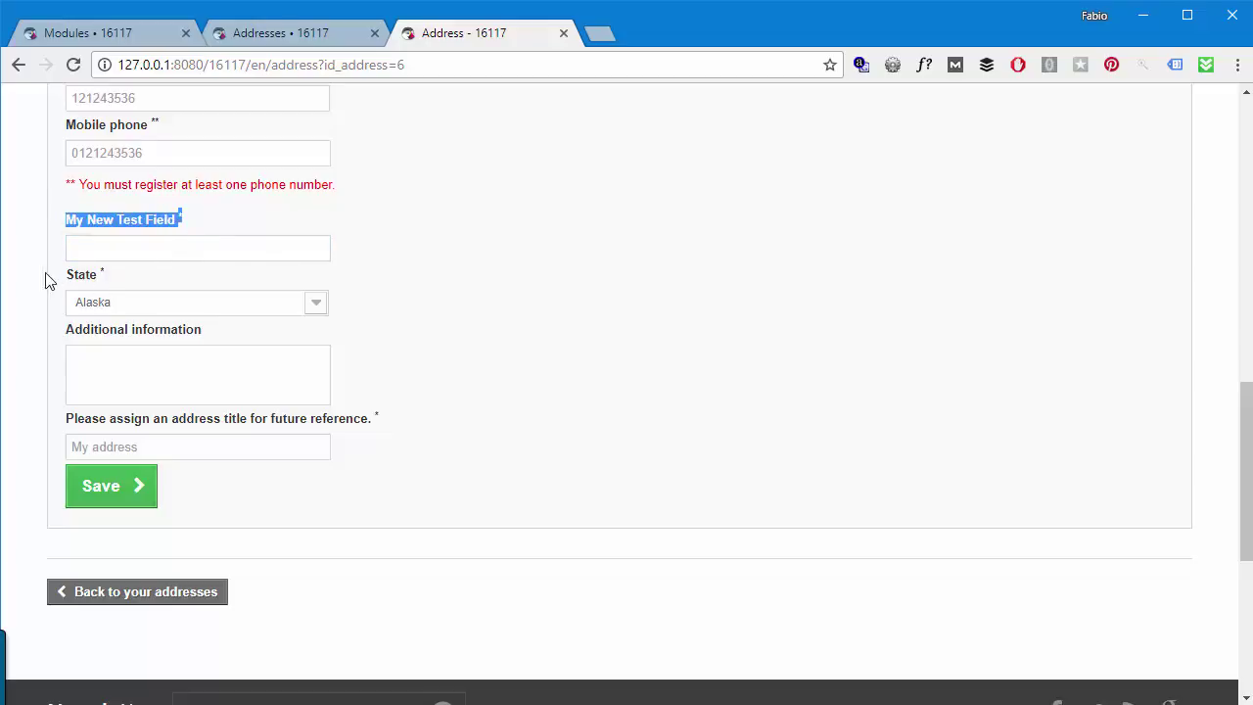
scroll(97, 305, up, 2)
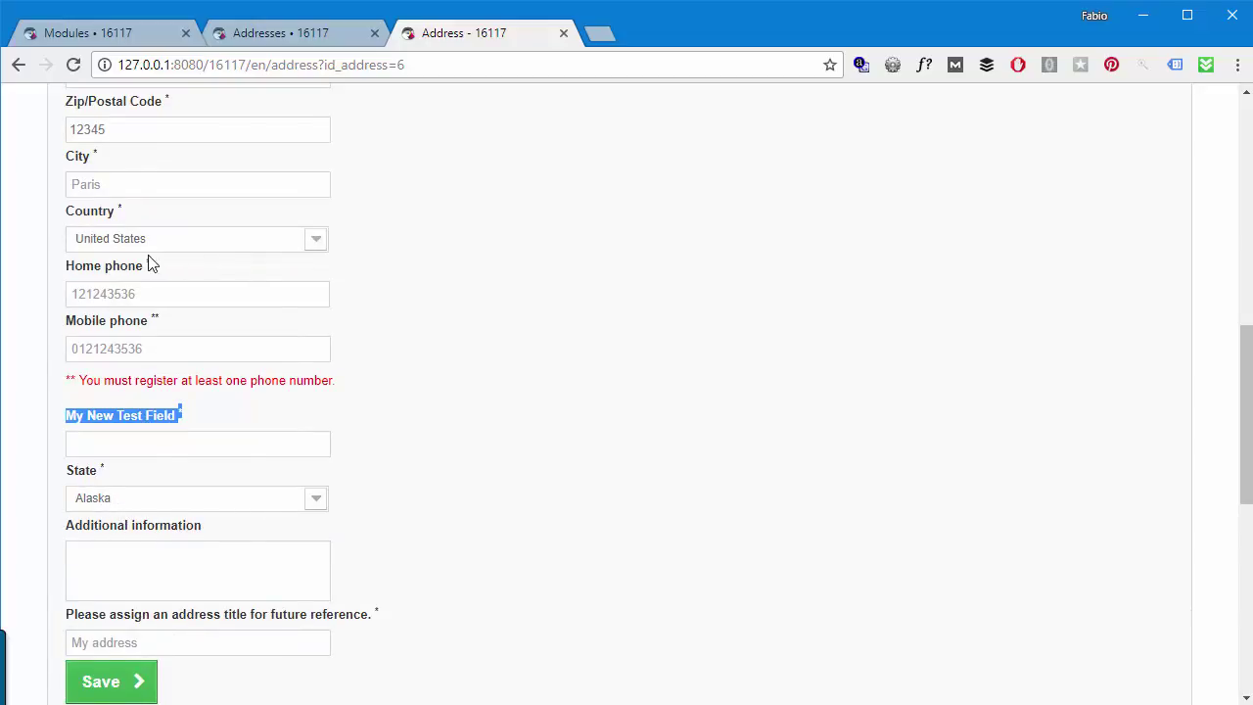
click(108, 447)
text(hdfhsdjkfhdfds)
click(106, 682)
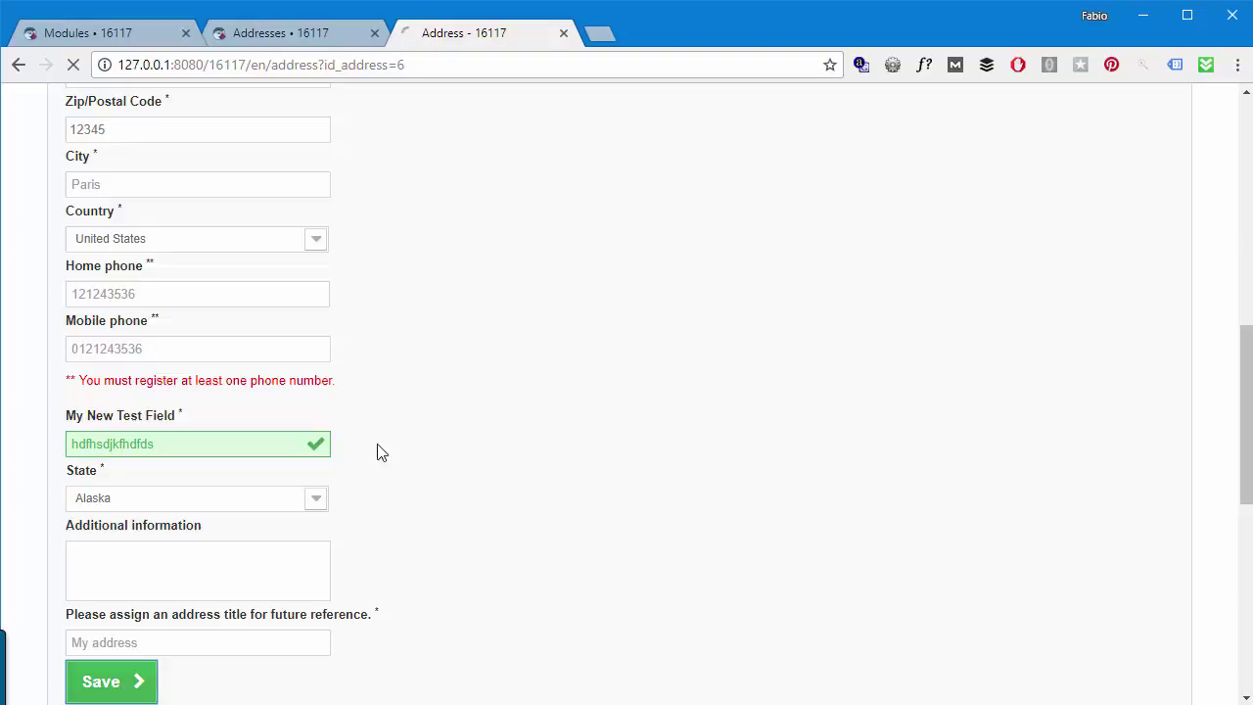
scroll(397, 434, down, 3)
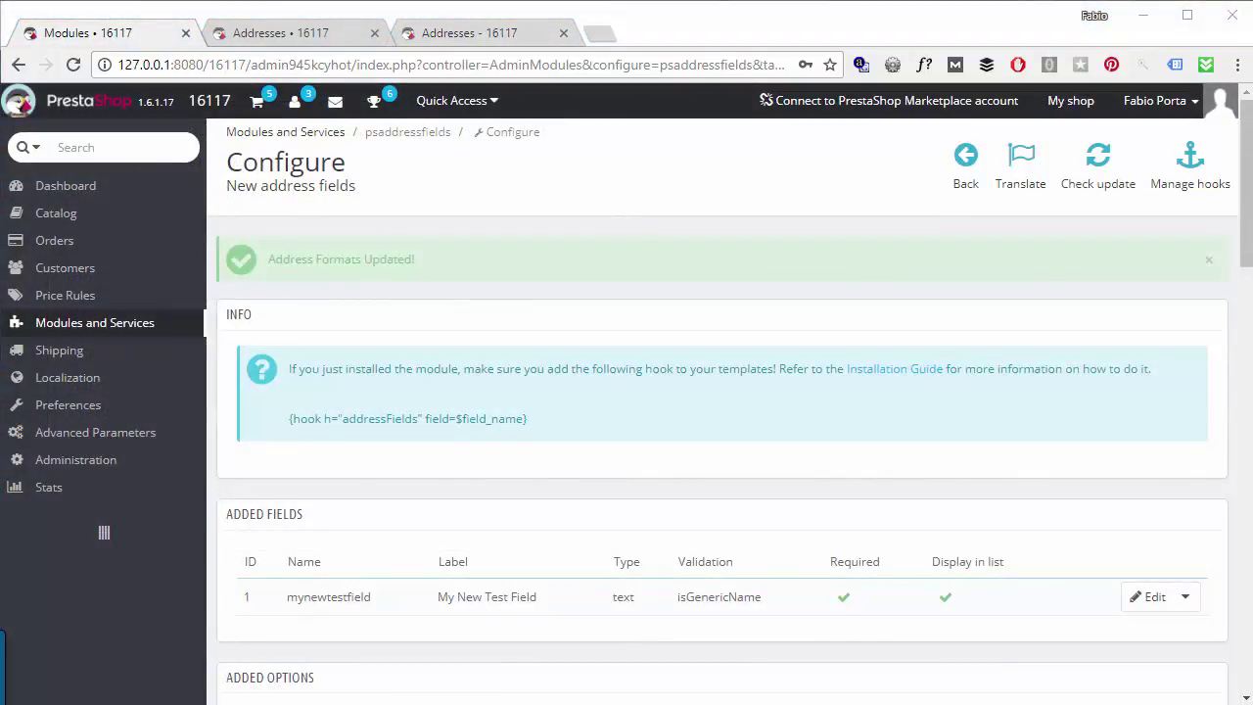
Create address field myselectfields, label 'My select Field label', type select, validation isGenericName.
scroll(657, 400, down, 7)
click(539, 313)
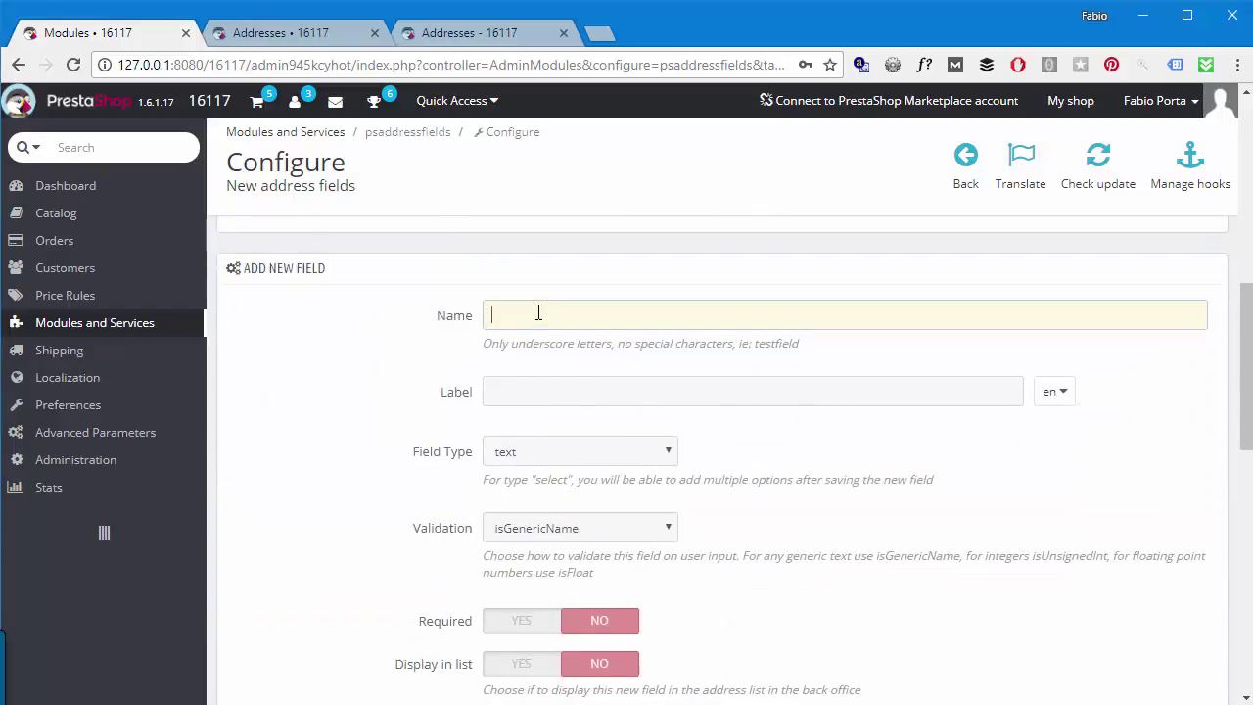
text(myselectfields)
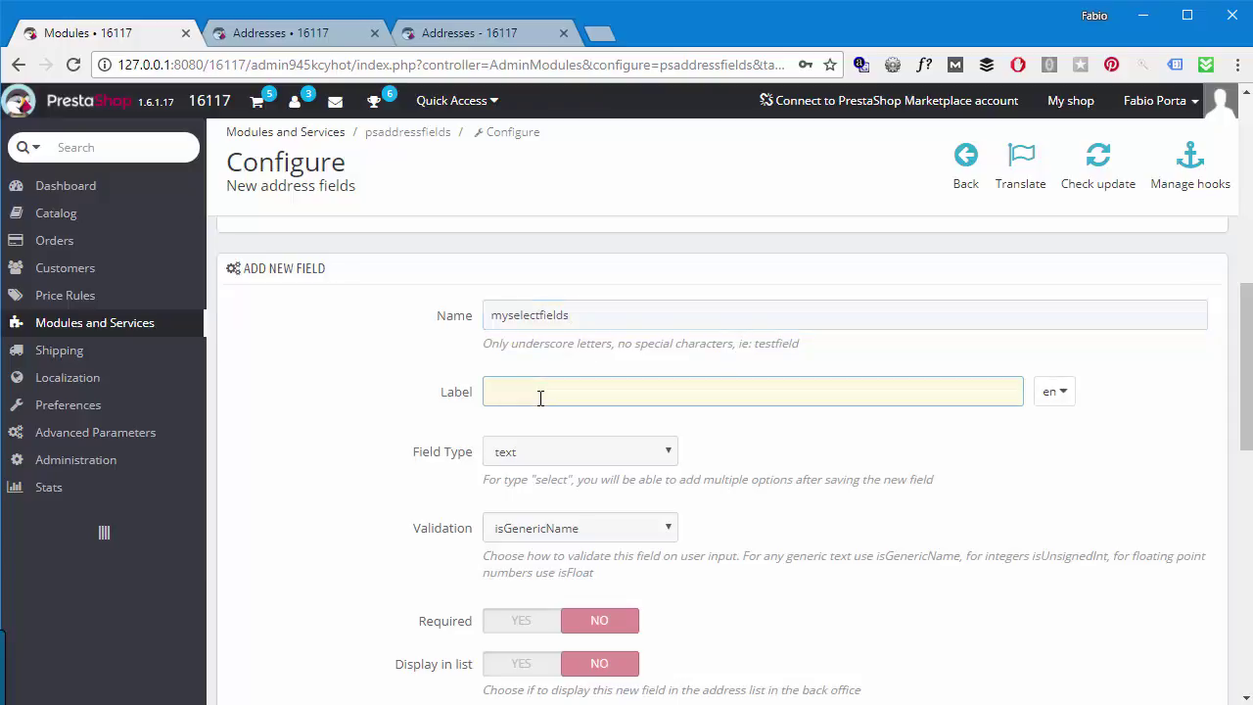
text(My select Field label)
click(562, 451)
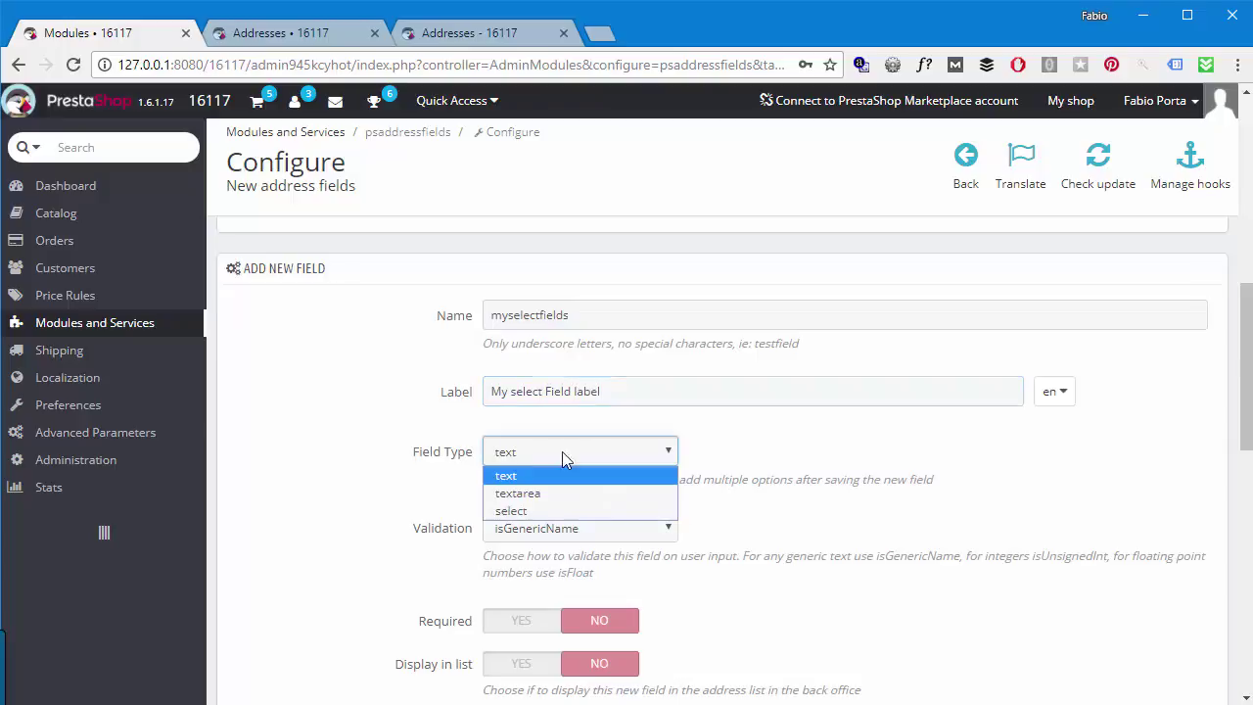
click(521, 511)
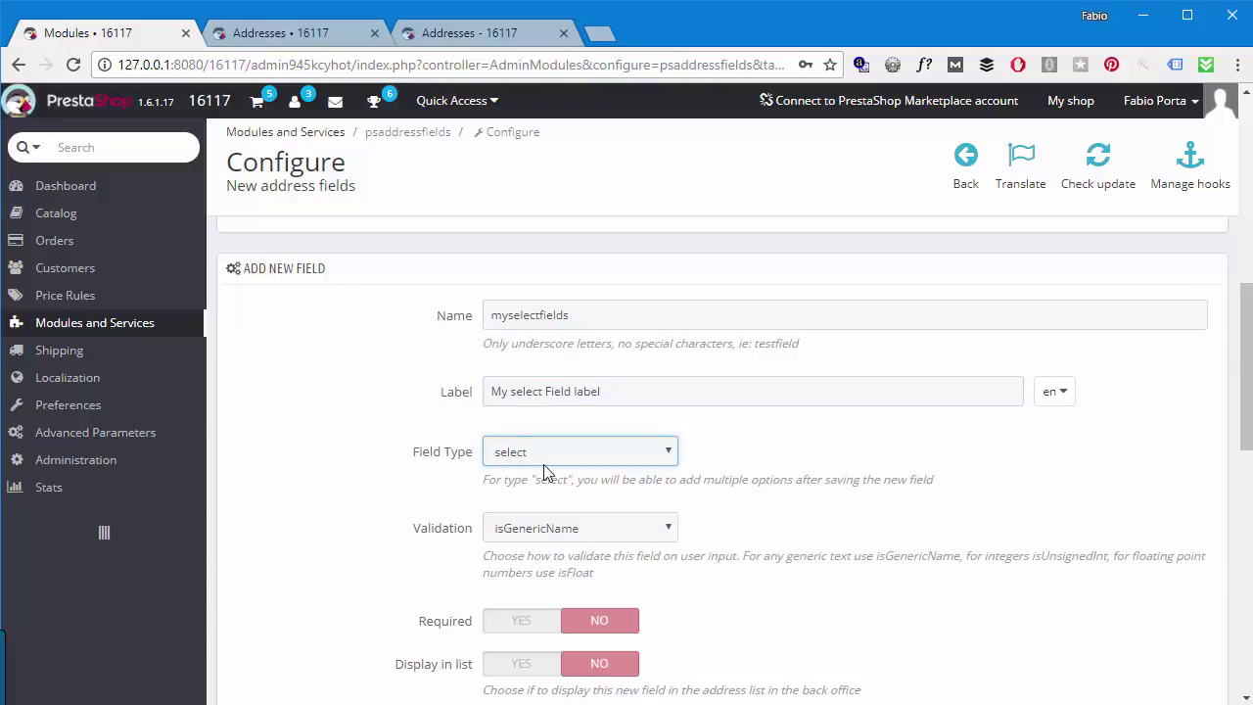
click(594, 531)
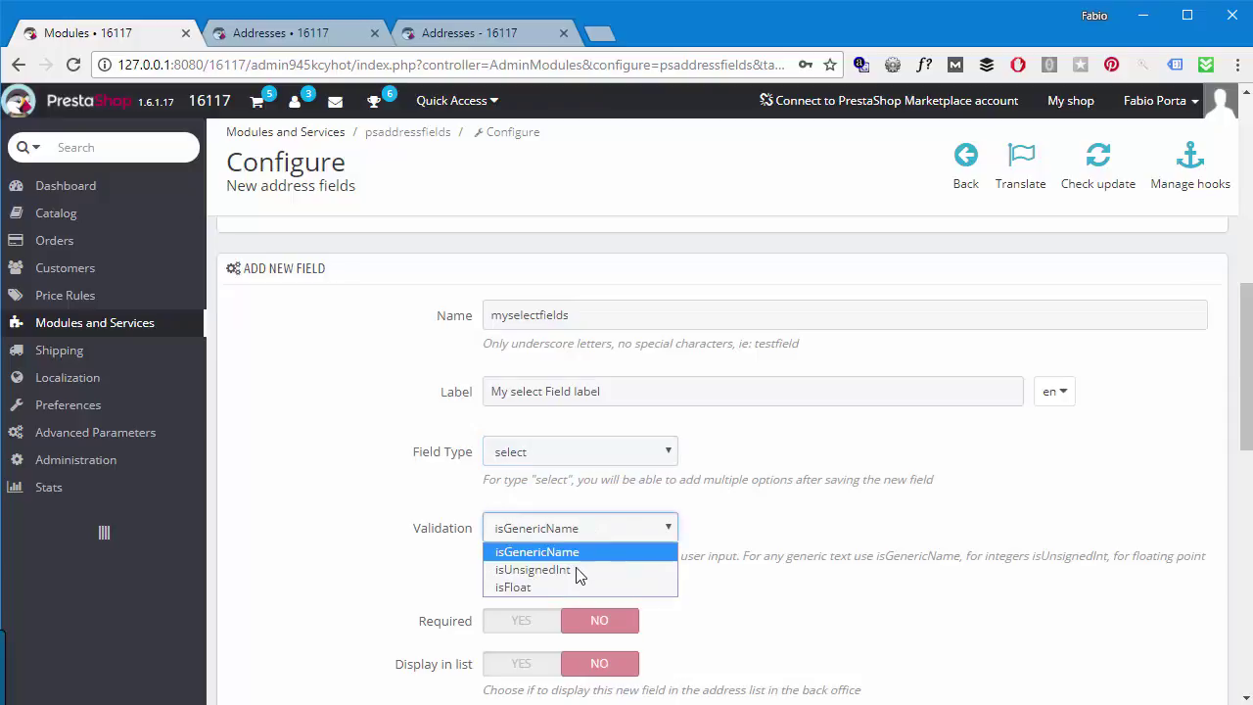
click(760, 509)
scroll(740, 477, down, 2)
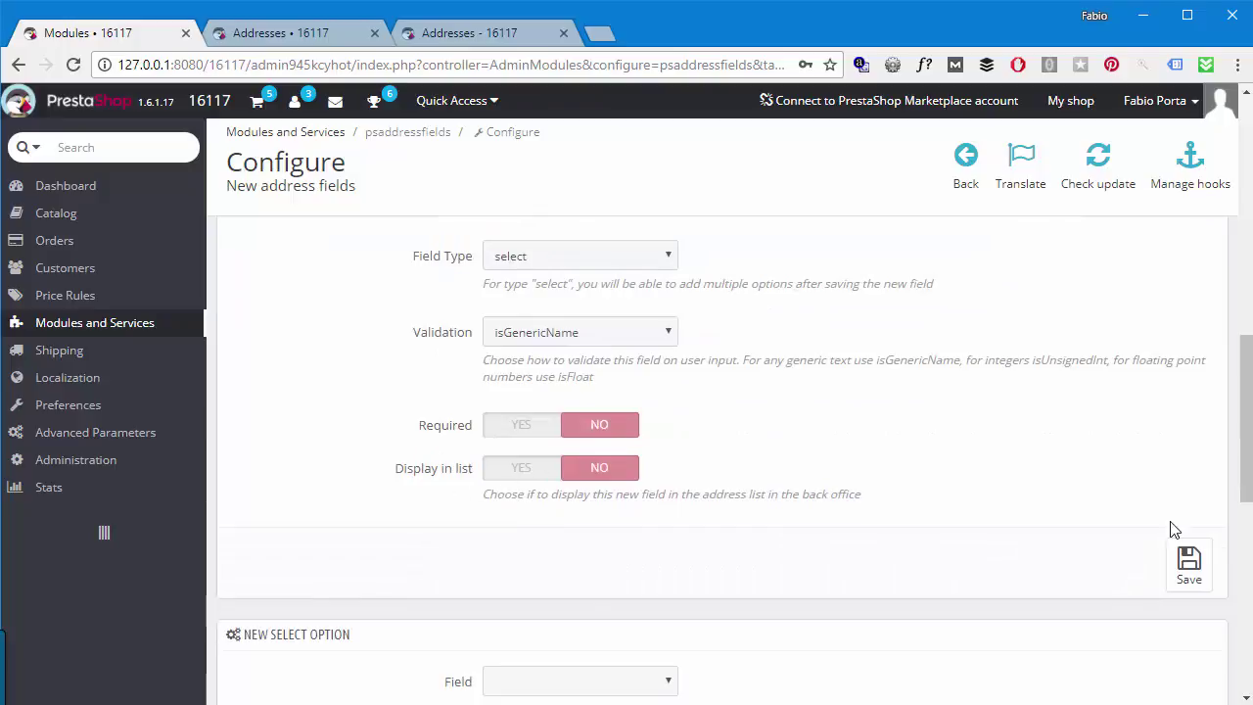
click(1189, 563)
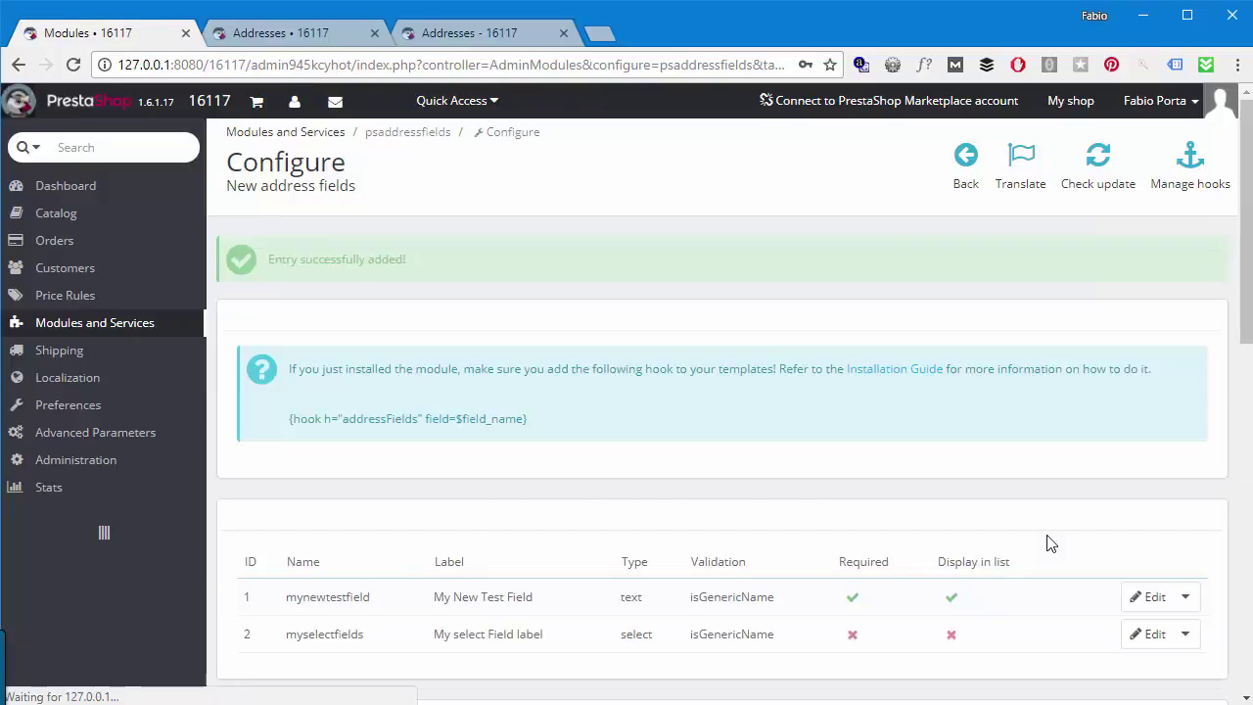
Add Option1 as the first select option of the myselectfields field.
scroll(804, 391, down, 2)
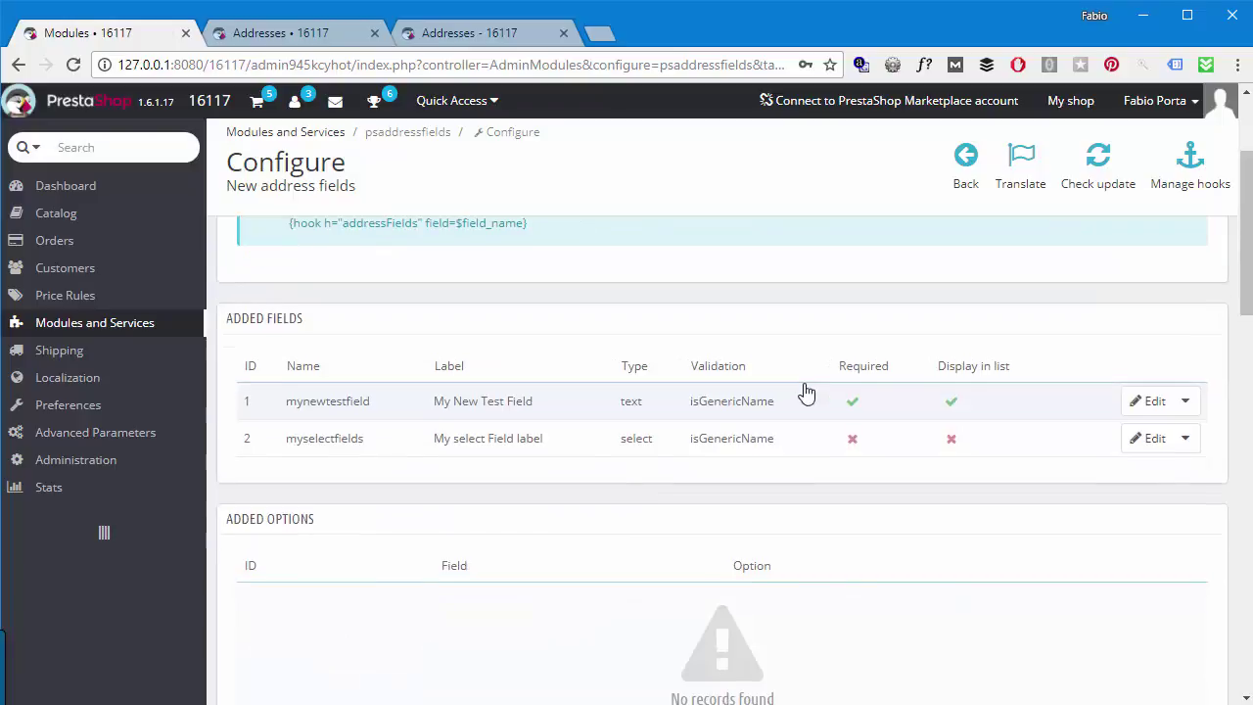
scroll(805, 391, down, 6)
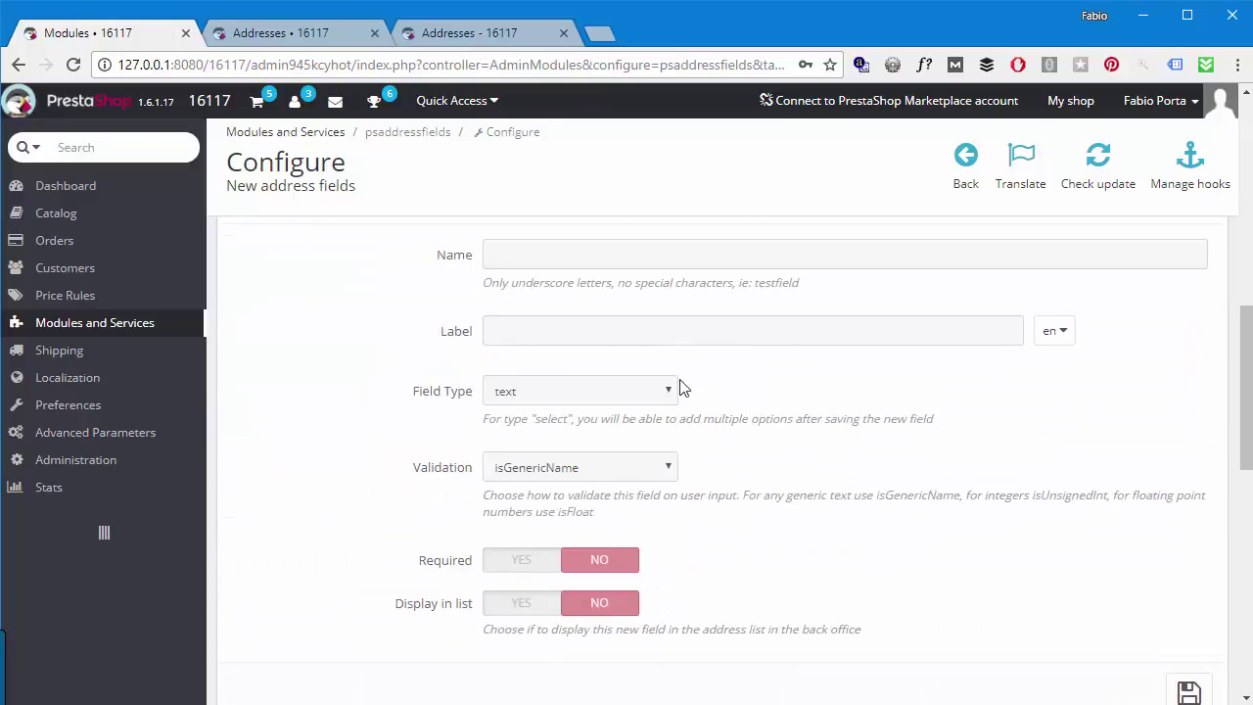
scroll(679, 380, down, 4)
scroll(636, 387, down, 1)
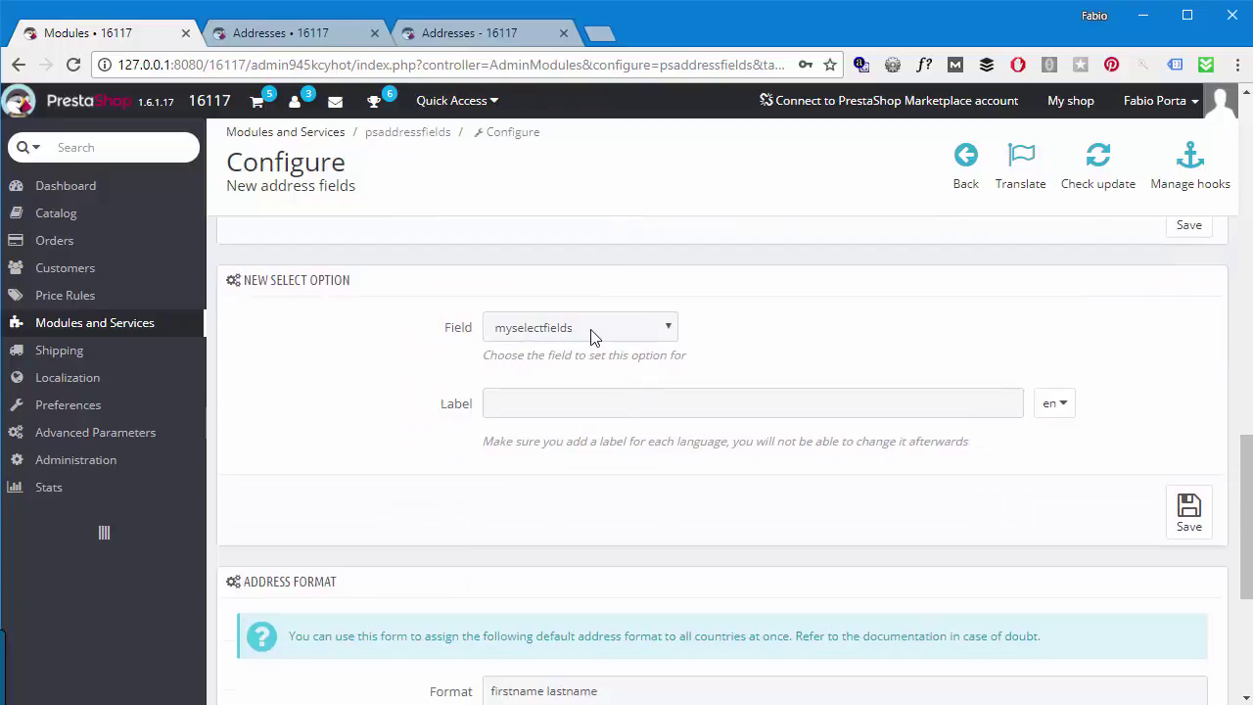
click(555, 330)
click(556, 329)
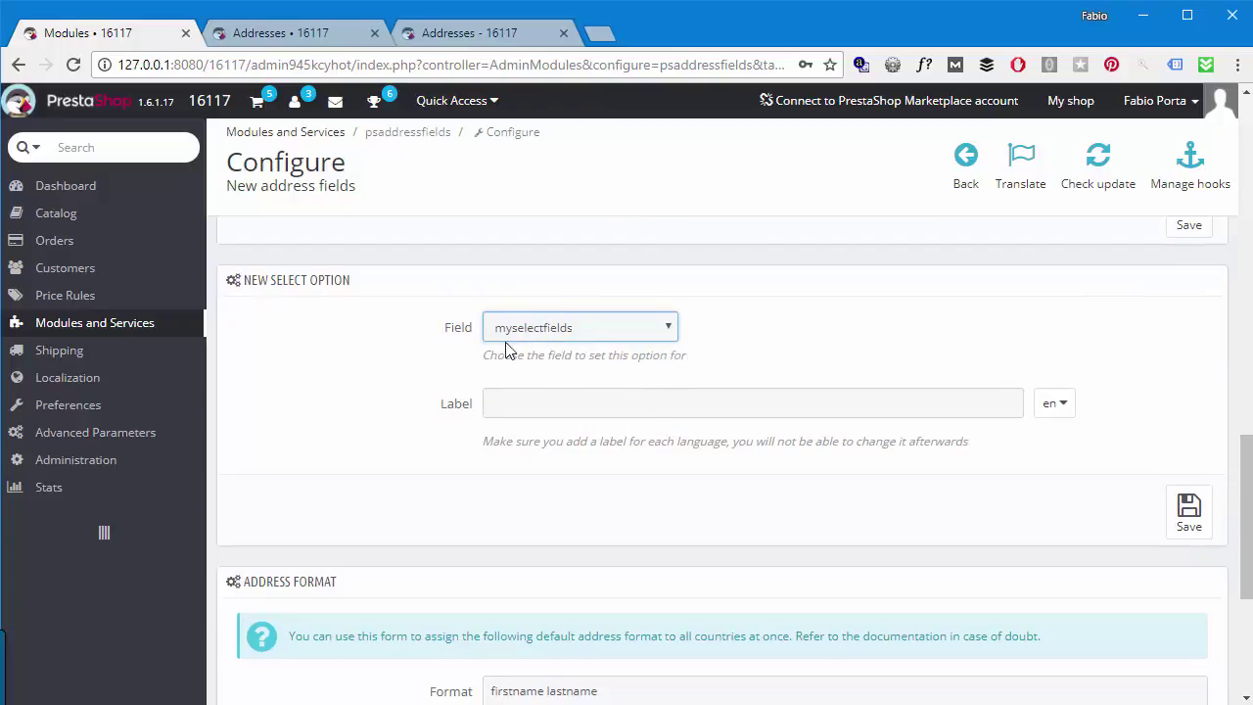
click(599, 405)
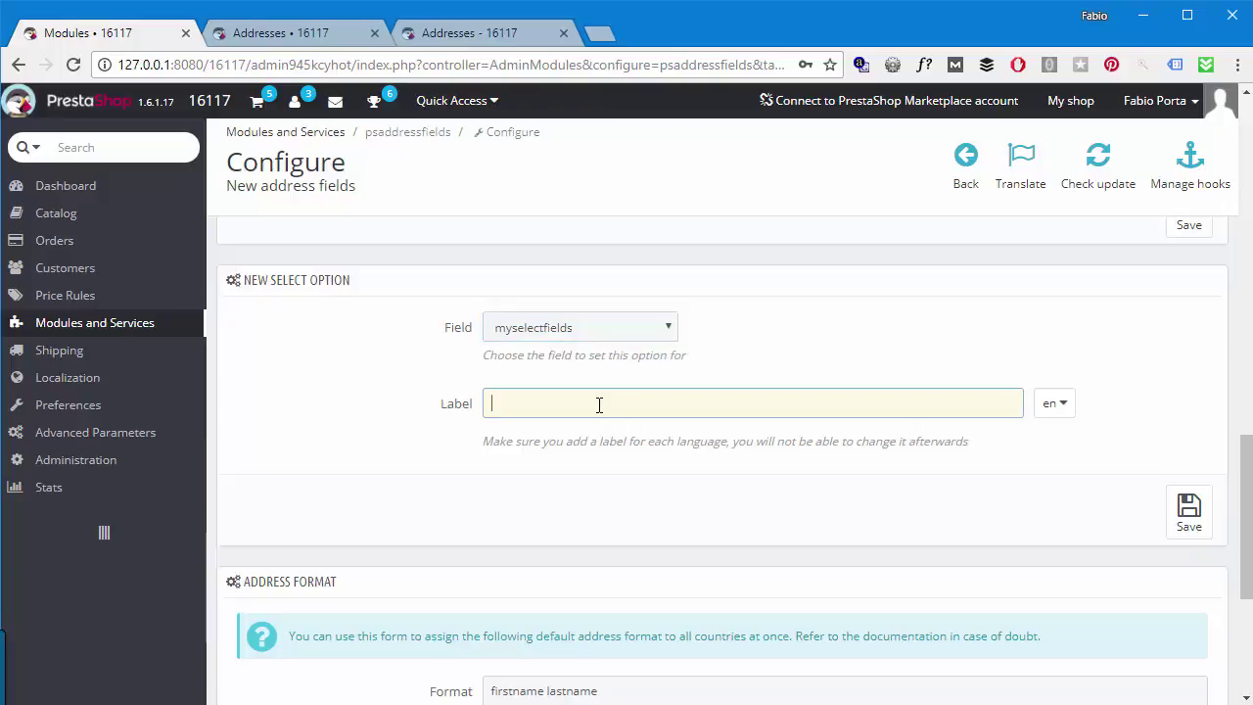
text(Option1)
click(1194, 511)
Enter Option2 as the label of the next select option.
scroll(679, 428, down, 10)
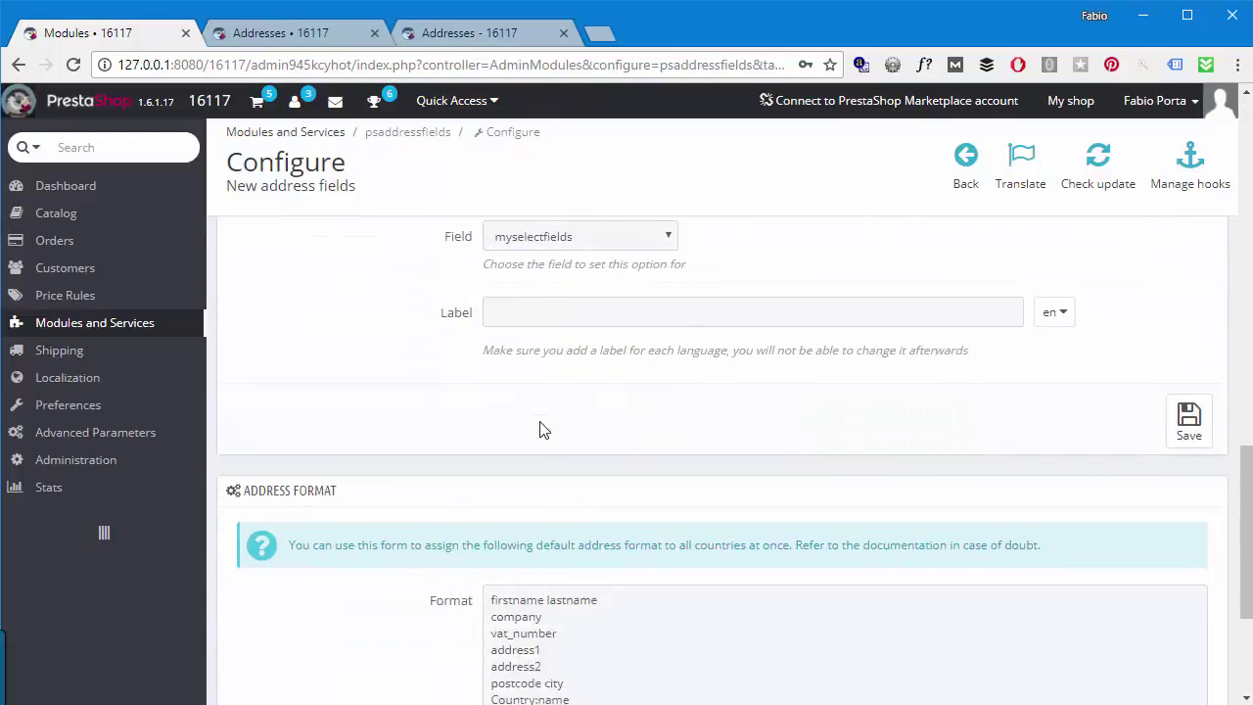
scroll(534, 455, up, 3)
click(520, 485)
text(Option2)
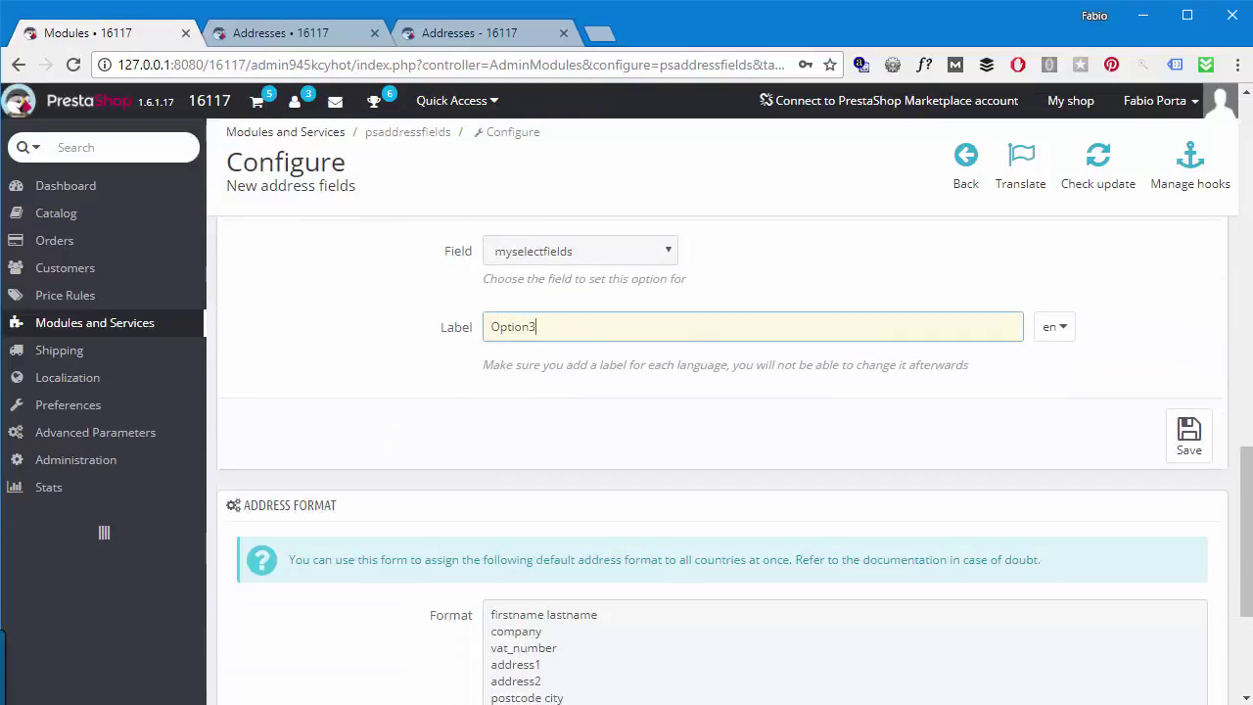
Save Option3 as another choice for myselectfields.
click(1190, 437)
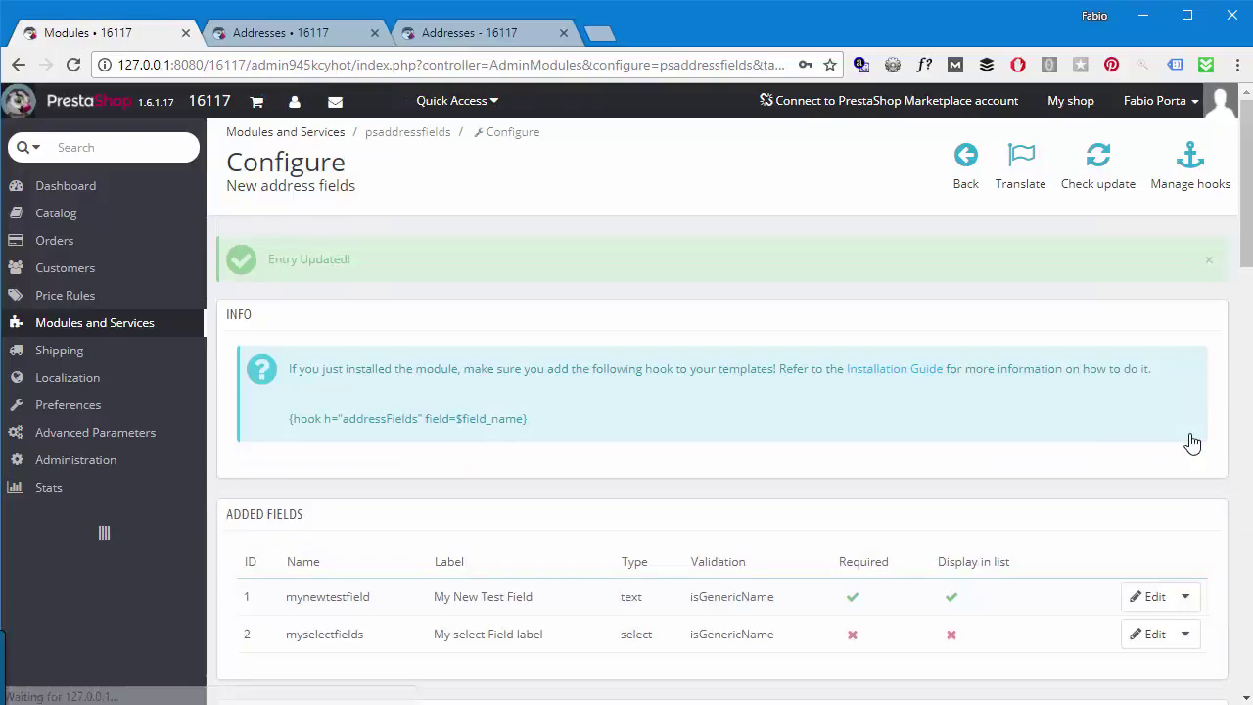
scroll(835, 361, down, 2)
scroll(836, 361, down, 5)
scroll(842, 363, down, 6)
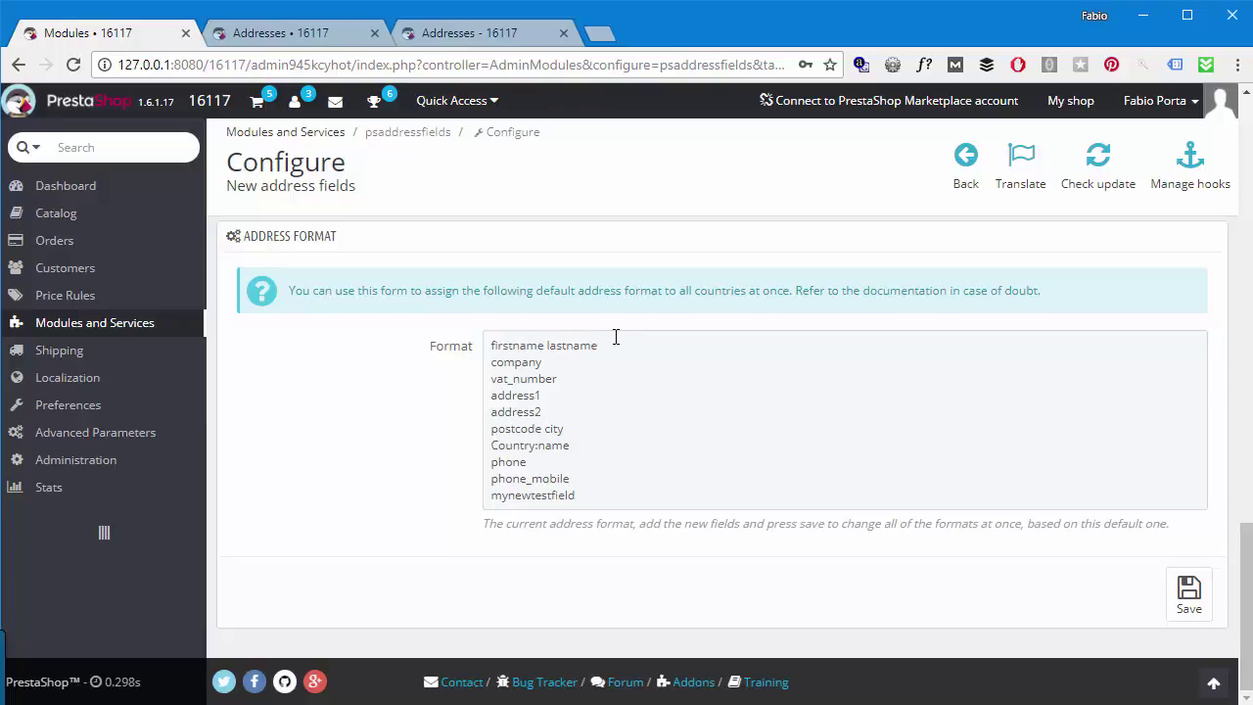
Add myselectfields_lbl on a new line after mynewtestfield in the address format and save.
click(607, 498)
key(Return)
scroll(547, 549, up, 5)
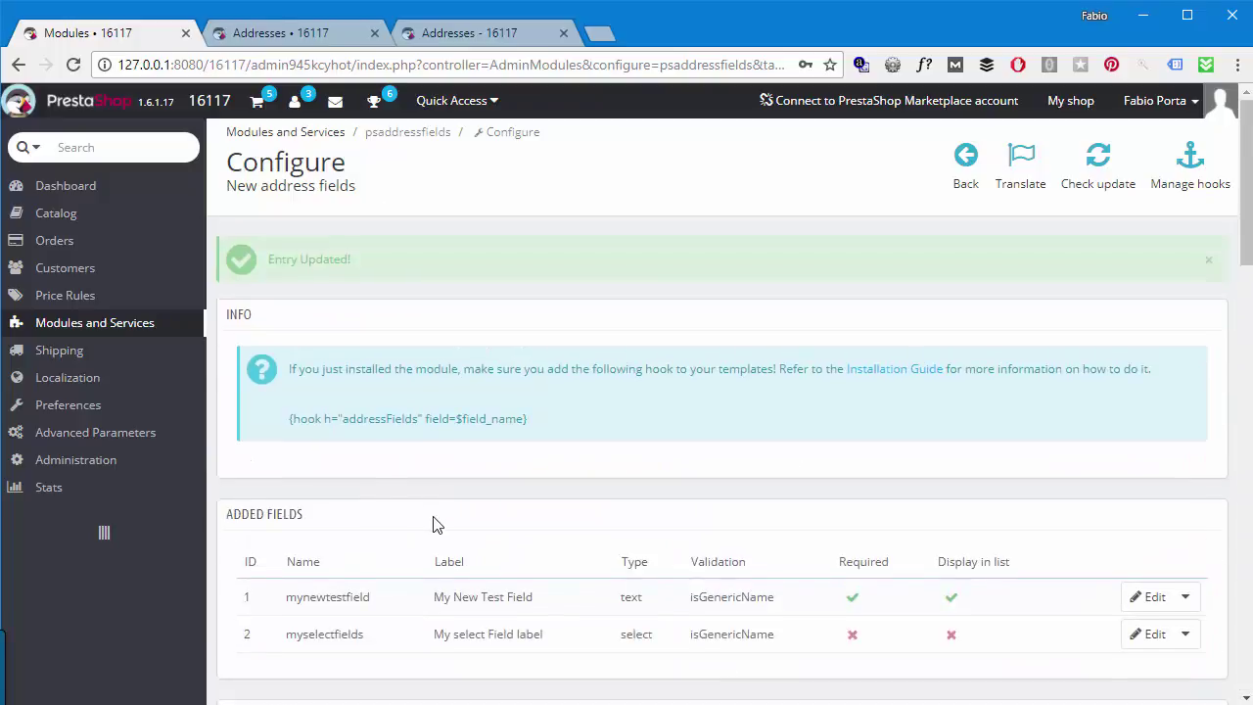
scroll(430, 519, down, 3)
scroll(426, 514, up, 3)
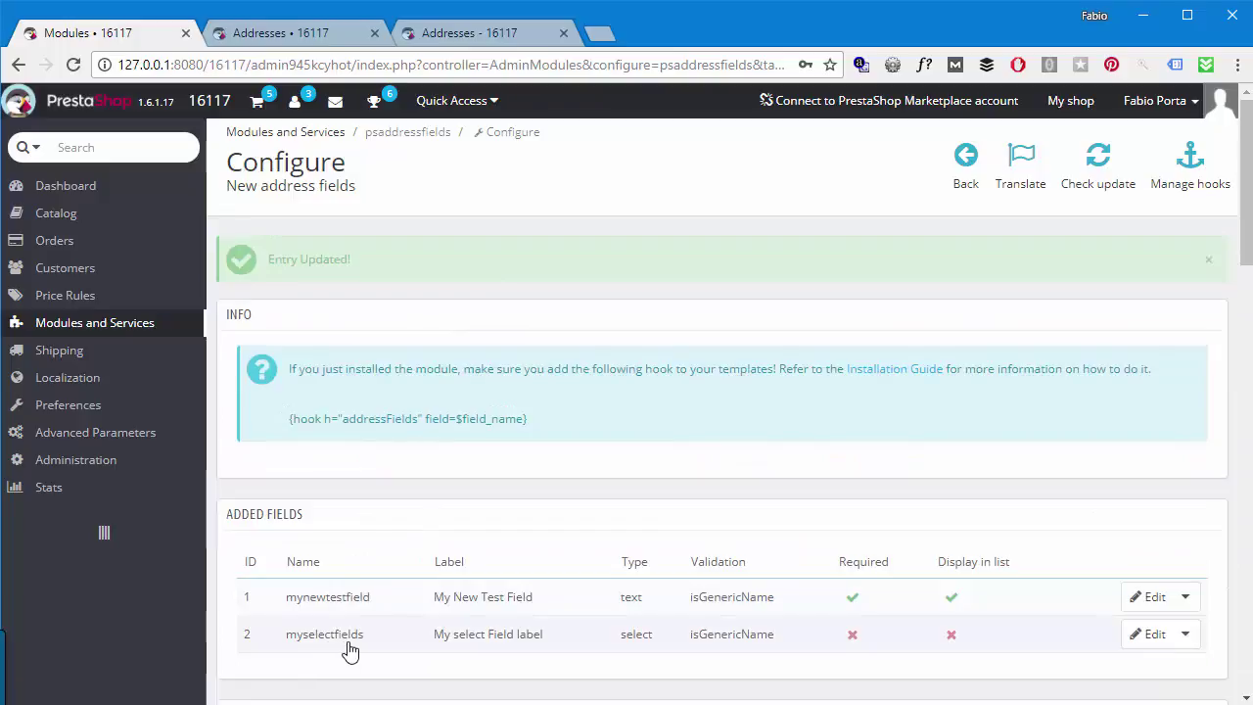
scroll(685, 524, down, 5)
click(563, 490)
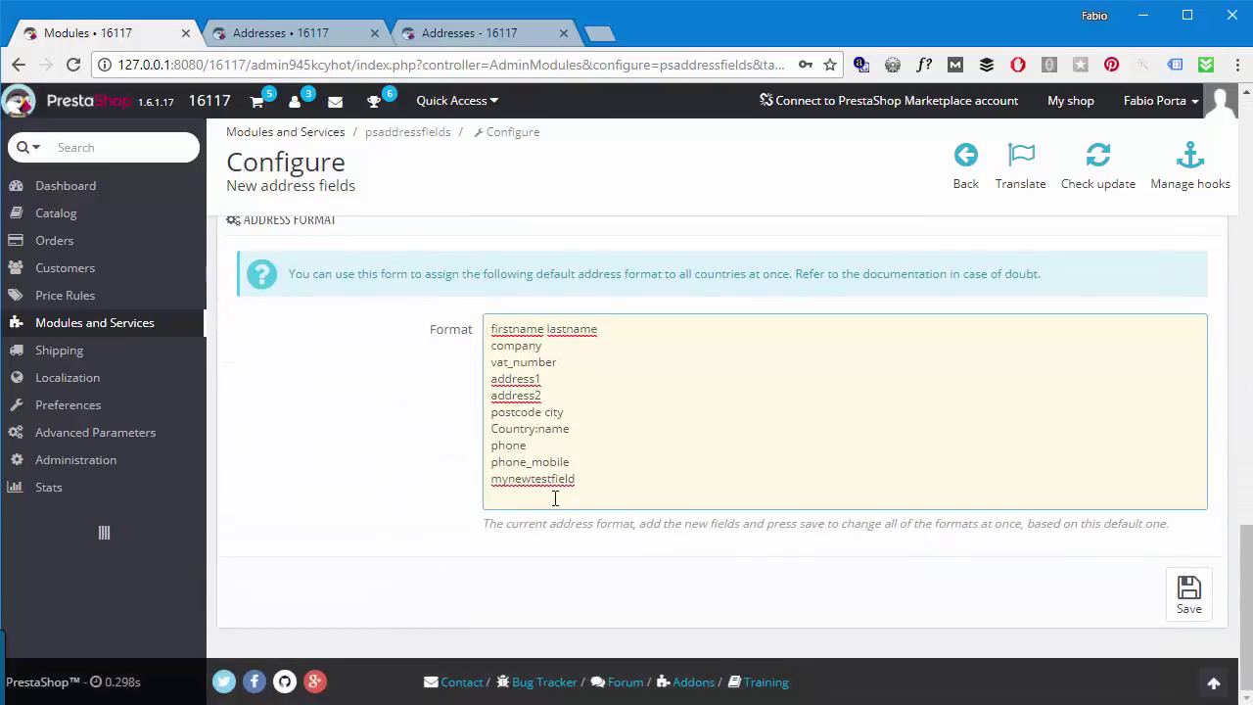
text(myselectfields_lbl)
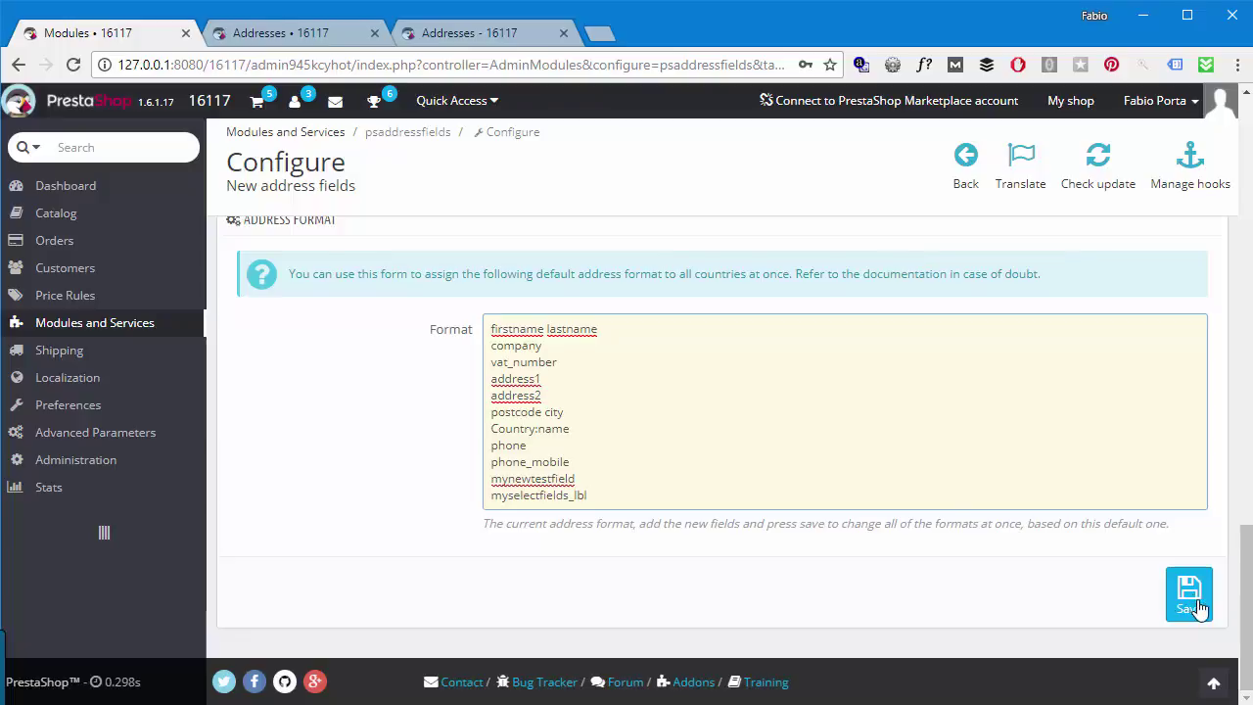
click(1189, 602)
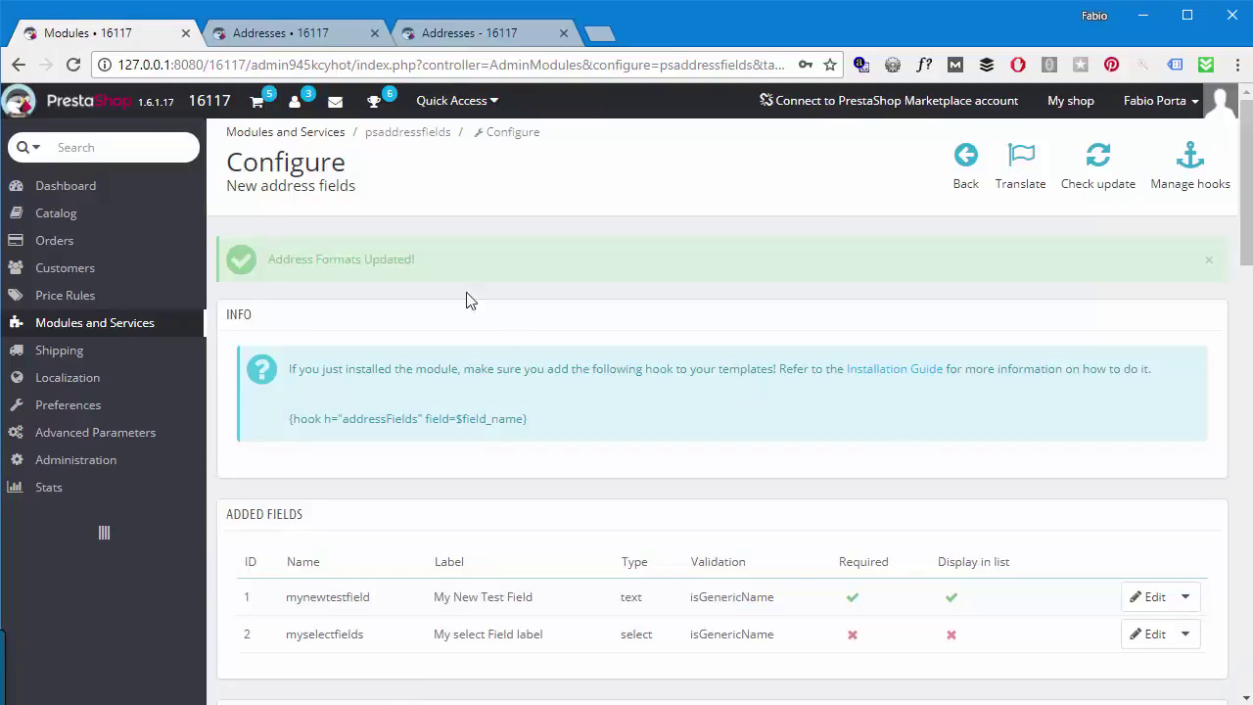
click(452, 36)
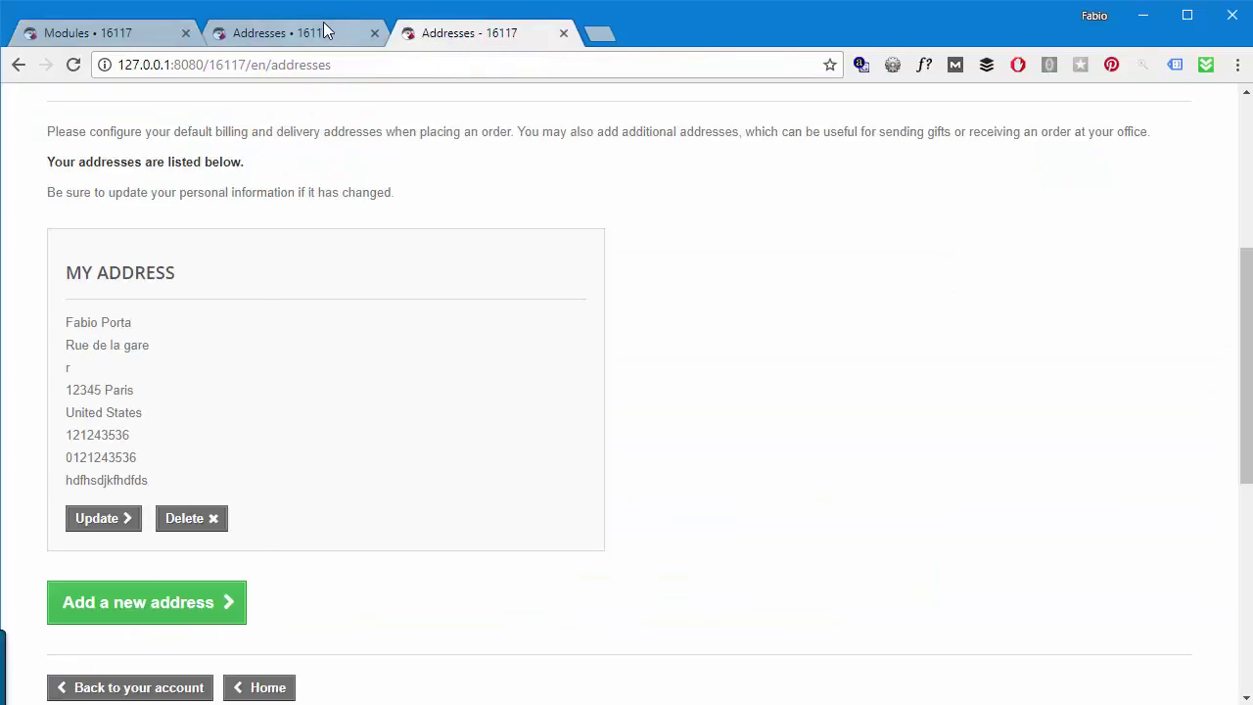
click(294, 32)
mouse_move(64, 272)
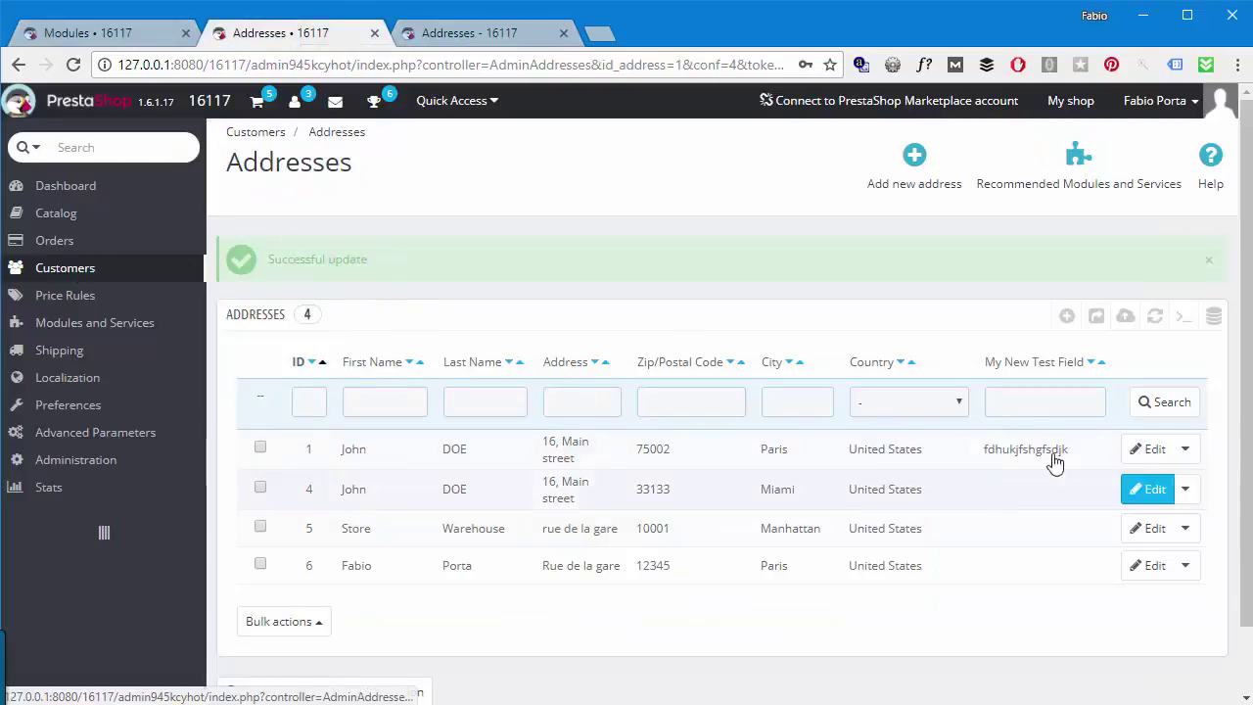
click(1154, 456)
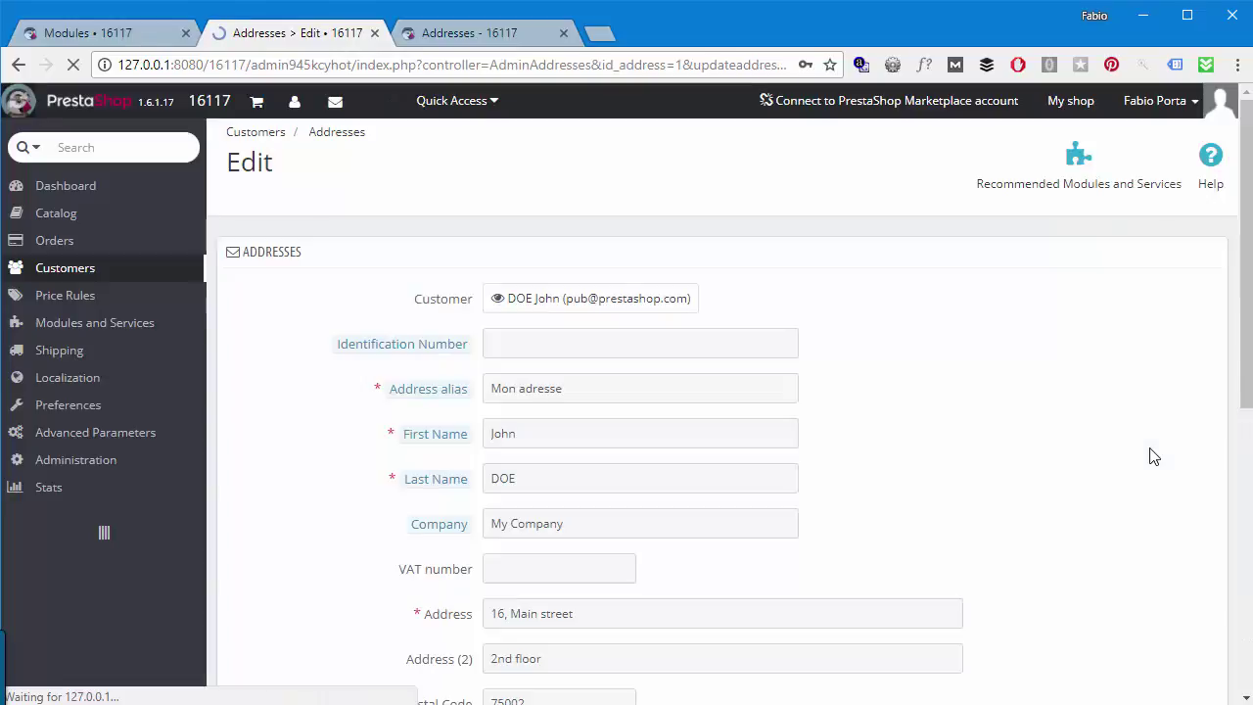
scroll(686, 382, down, 5)
scroll(609, 366, down, 2)
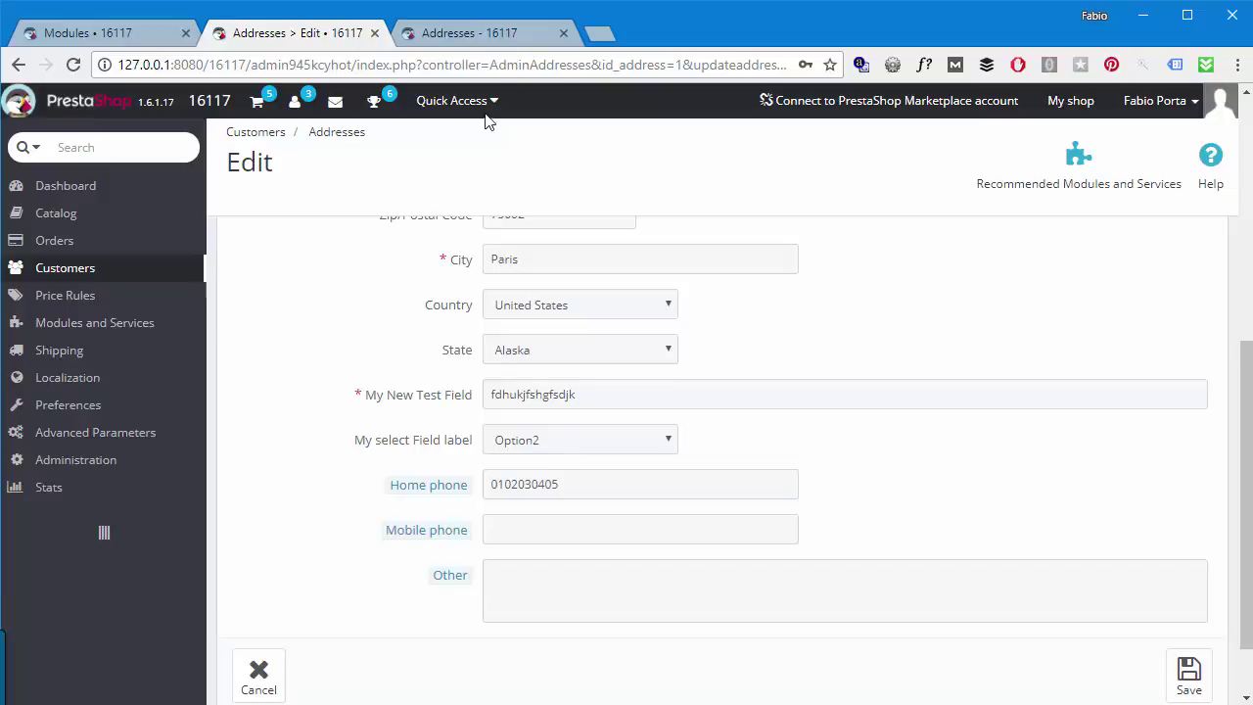
click(462, 36)
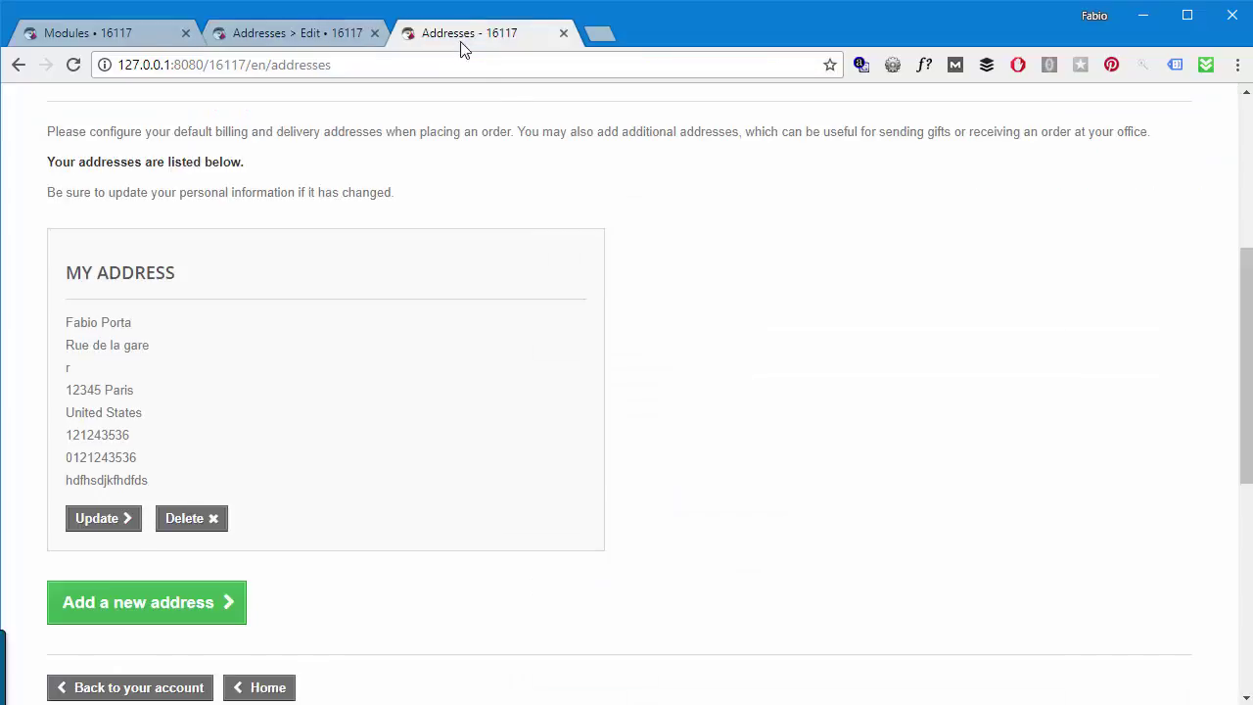
Update the storefront address, choosing Option3 for My select Field label, and save it.
click(98, 519)
scroll(529, 396, down, 6)
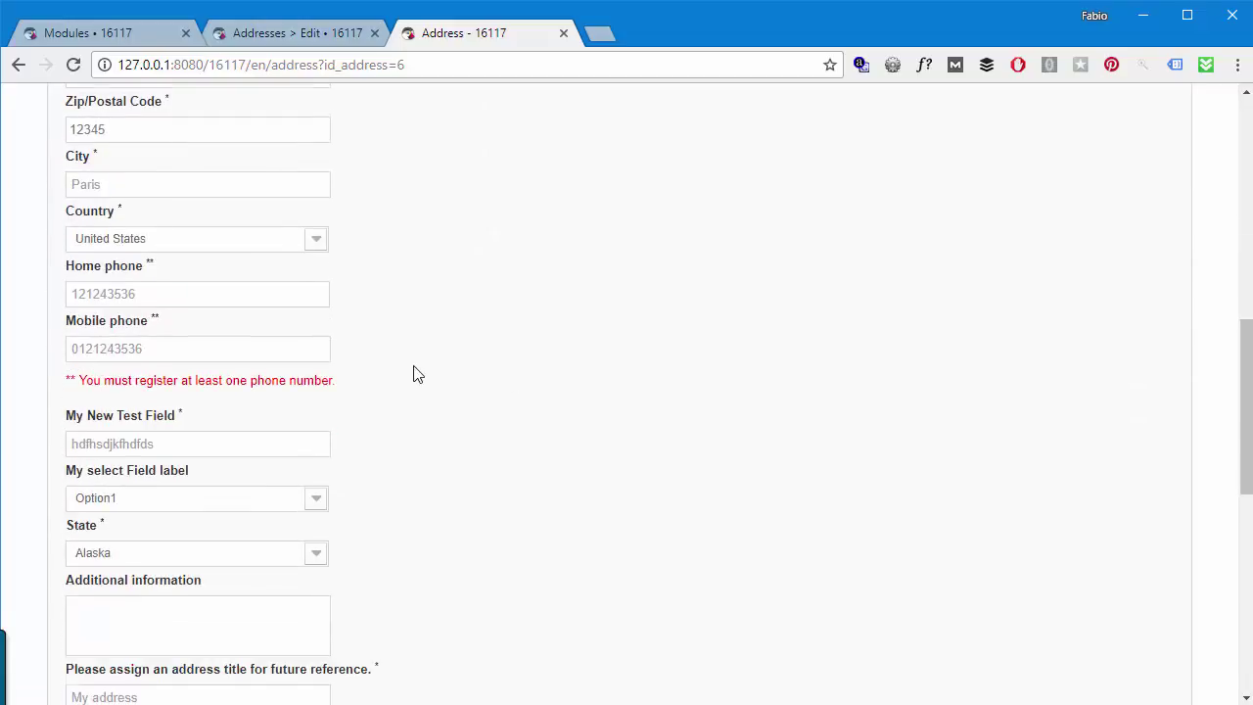
click(176, 499)
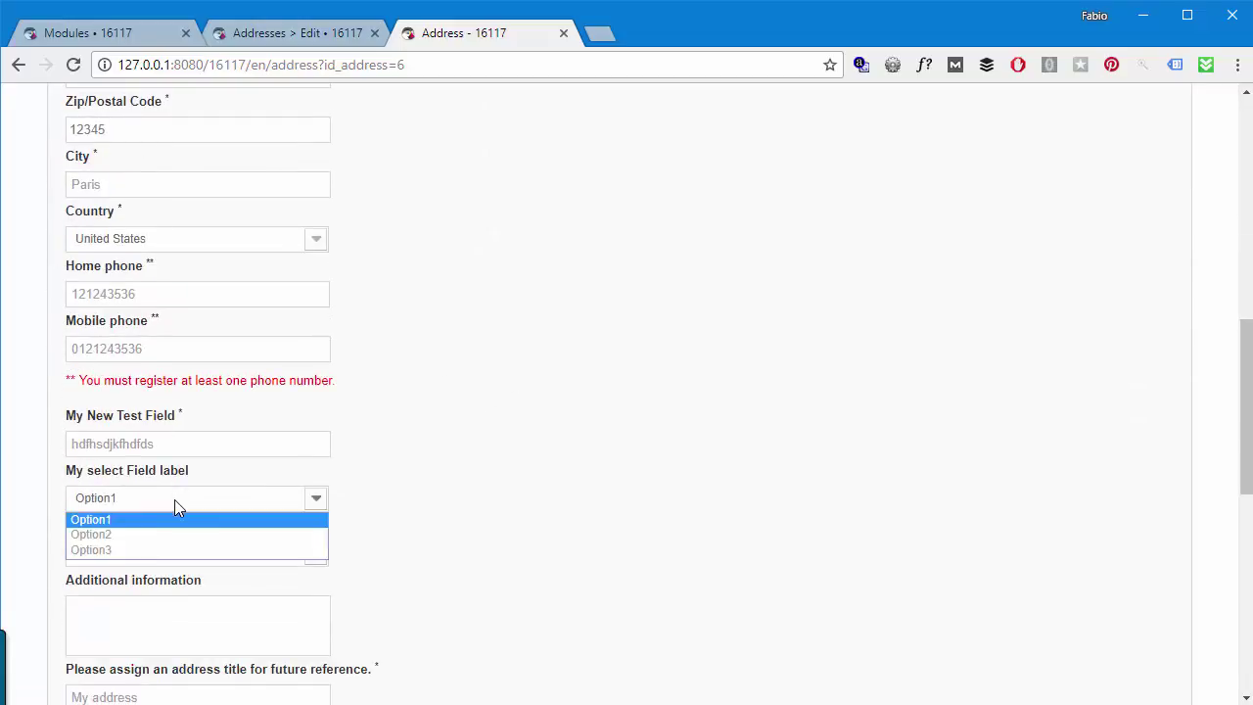
click(146, 551)
scroll(428, 415, down, 3)
click(111, 461)
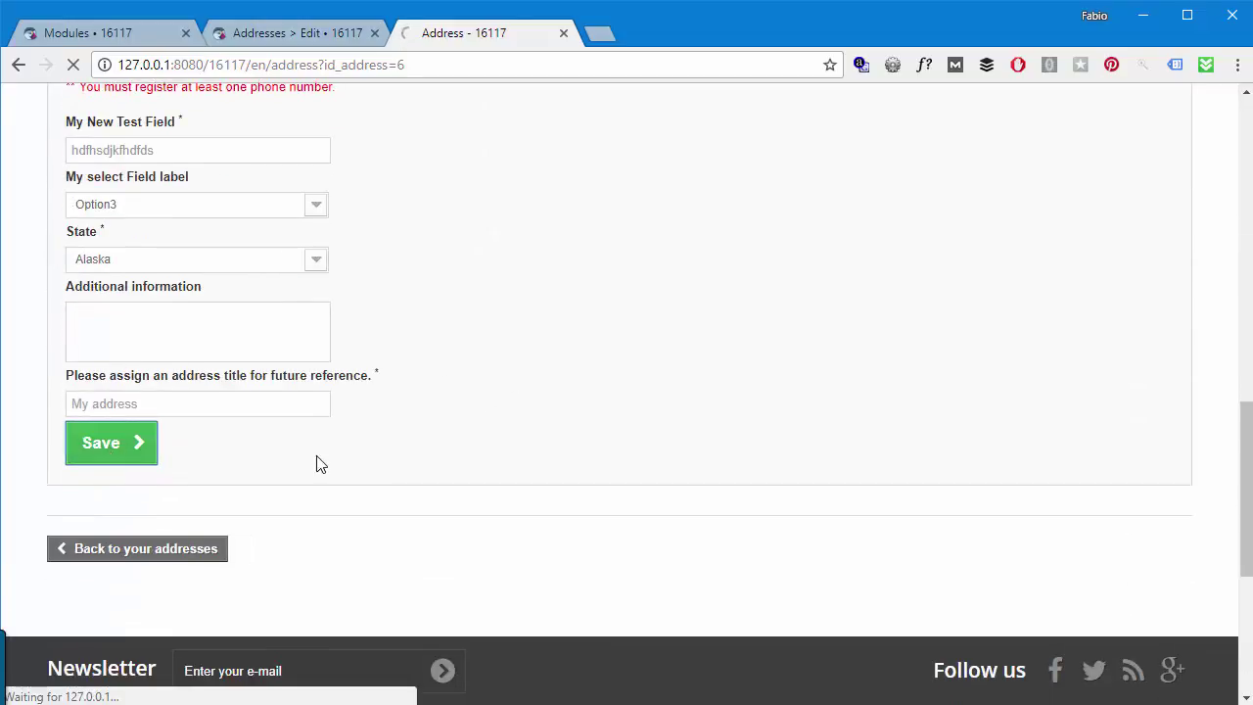
scroll(730, 448, down, 5)
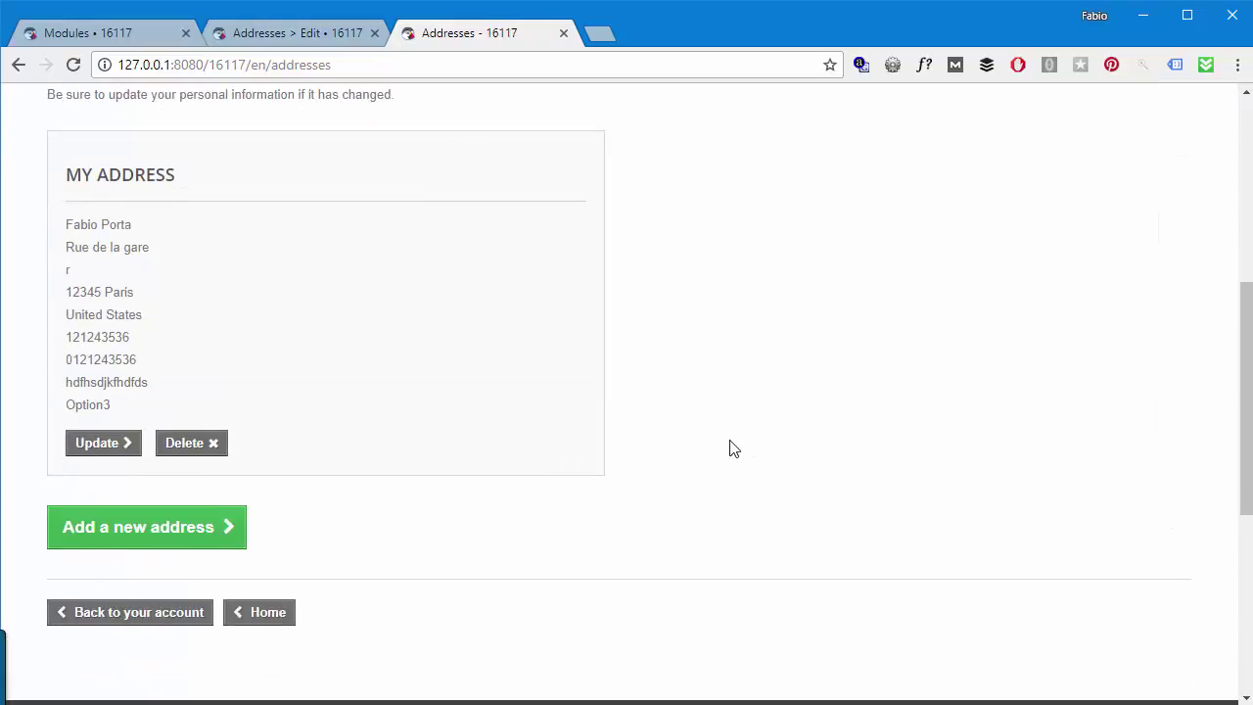